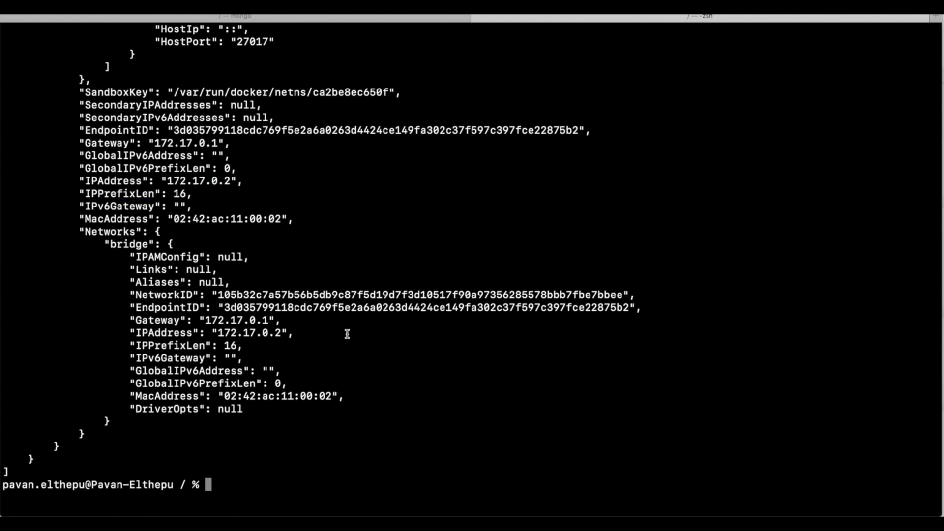
# - Filter the mongo container's docker inspect output to IPAddress and copy its IP 172.17.0.2
pyautogui.write('docker inspect f3e034076276')
pyautogui.write('| ')
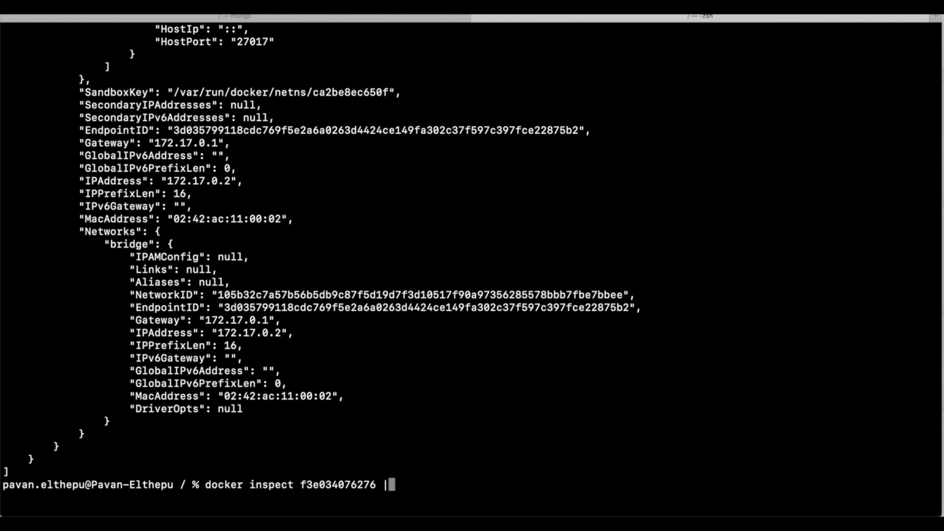
pyautogui.write('grep IPAddress')
pyautogui.press('Return')
pyautogui.moveTo(170, 473); pyautogui.dragTo(229, 473)
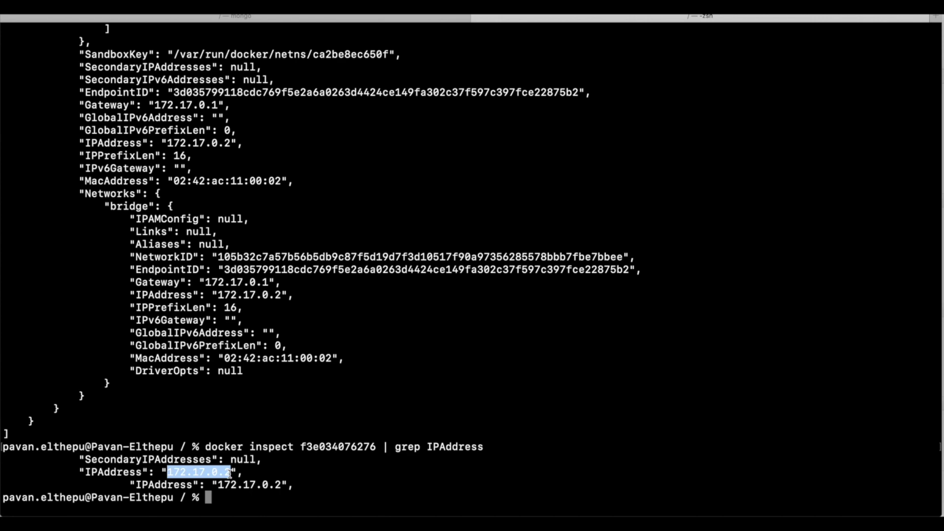
pyautogui.click(230, 473)
# - Remove the exited mongo-express container f72eca0f5cfb with docker rm
pyautogui.scroll(20, 253, 177)
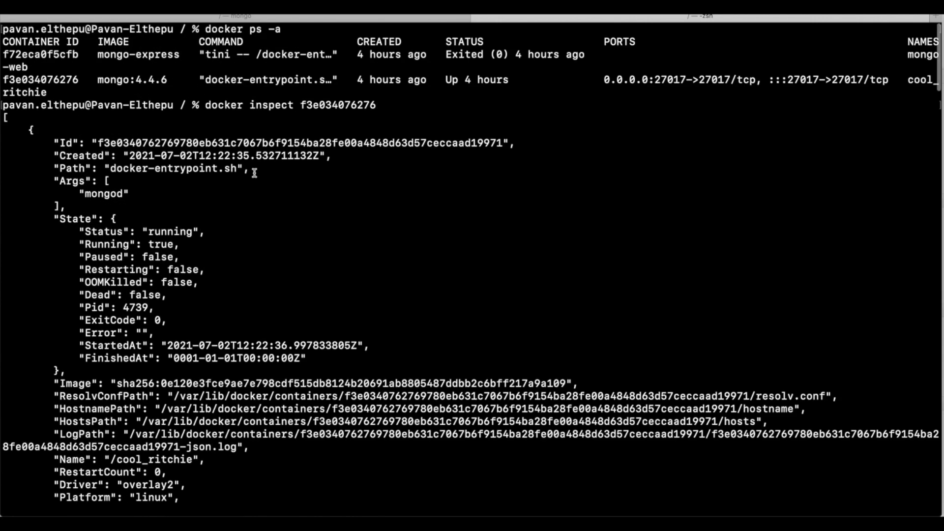
pyautogui.doubleClick(52, 55)
pyautogui.press('super+c')
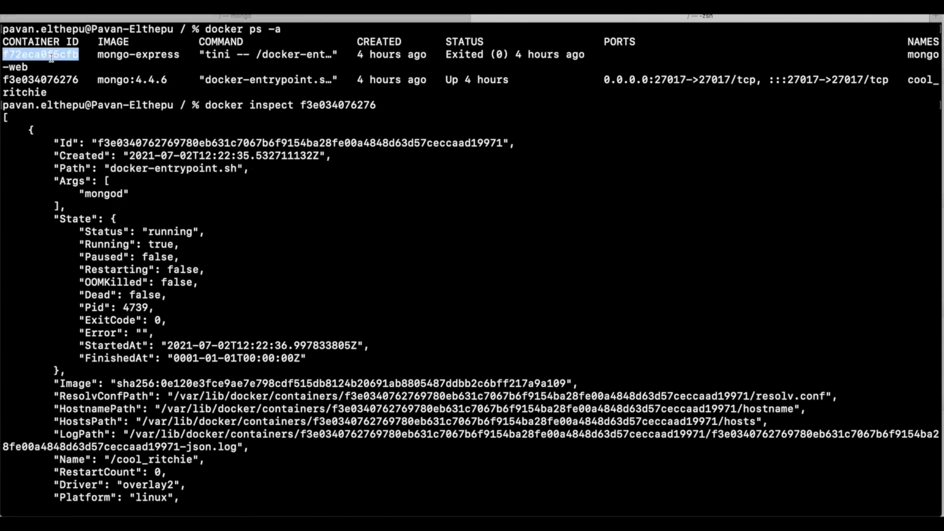
pyautogui.scroll(-20, 52, 58)
pyautogui.write('docker rm')
pyautogui.press('super+v')
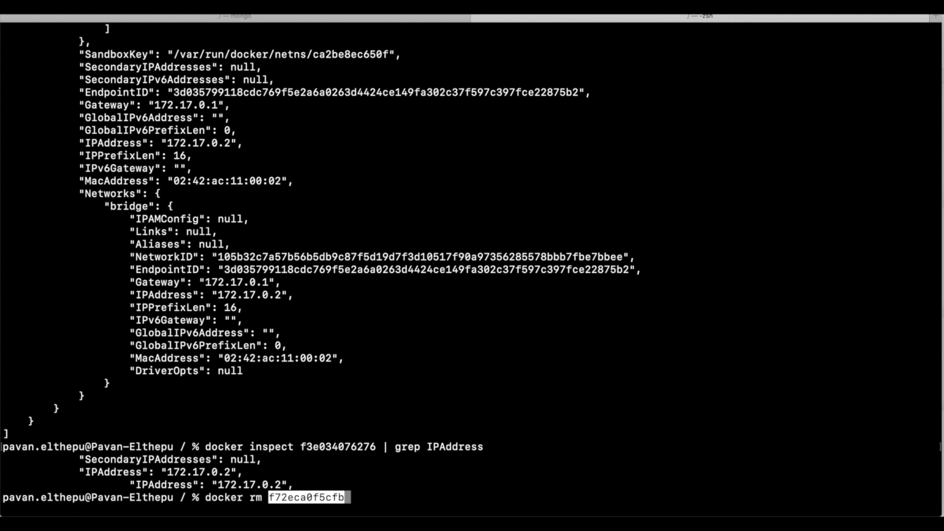
pyautogui.press('Return')
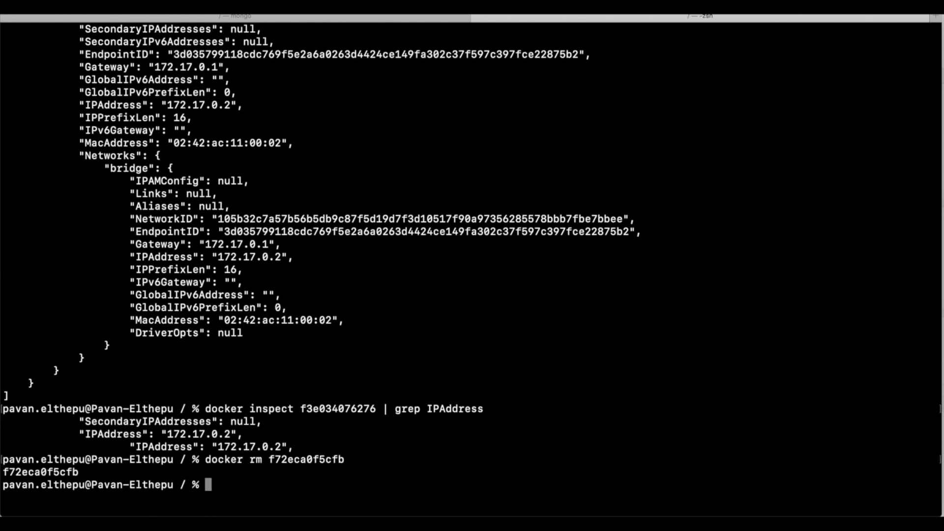
# - Rerun the mongo-express container with server 172.17.0.2 instead of localhost, then go to Chrome
pyautogui.press('Up')
pyautogui.press('Up')
pyautogui.press('Up')
pyautogui.press('Up')
pyautogui.press('Up')
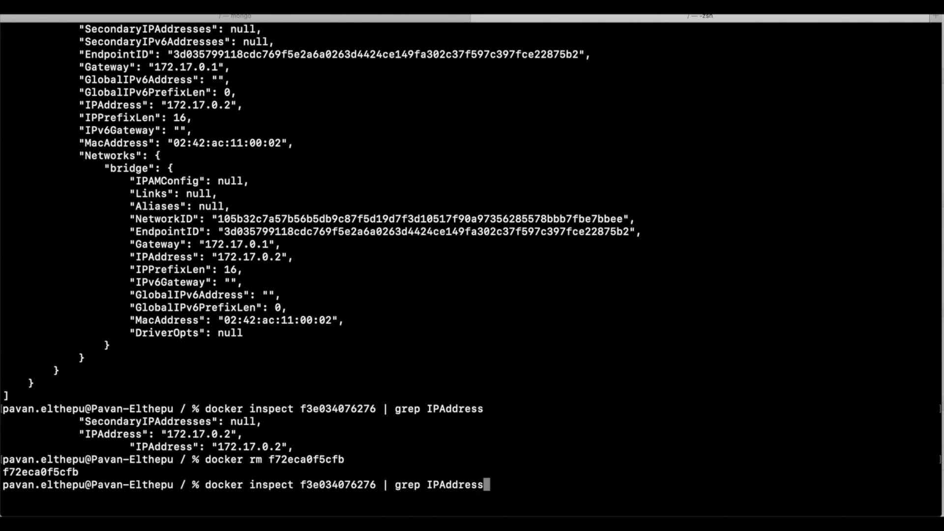
pyautogui.press('Left')
pyautogui.press('Left')
pyautogui.press('Left')
pyautogui.press('Left')
pyautogui.press('Left')
pyautogui.press('Left')
pyautogui.press('Left')
pyautogui.press('Left')
pyautogui.press('Left')
pyautogui.press('Left')
pyautogui.press('Left')
pyautogui.press('Left')
pyautogui.press('Left')
pyautogui.press('Left')
pyautogui.press('Left')
pyautogui.press('Left')
pyautogui.press('Left')
pyautogui.press('Left')
pyautogui.press('Left')
pyautogui.press('Left')
pyautogui.press('BackSpace')
pyautogui.press('BackSpace')
pyautogui.press('BackSpace')
pyautogui.press('BackSpace')
pyautogui.press('BackSpace')
pyautogui.press('BackSpace')
pyautogui.press('BackSpace')
pyautogui.press('BackSpace')
pyautogui.press('BackSpace')
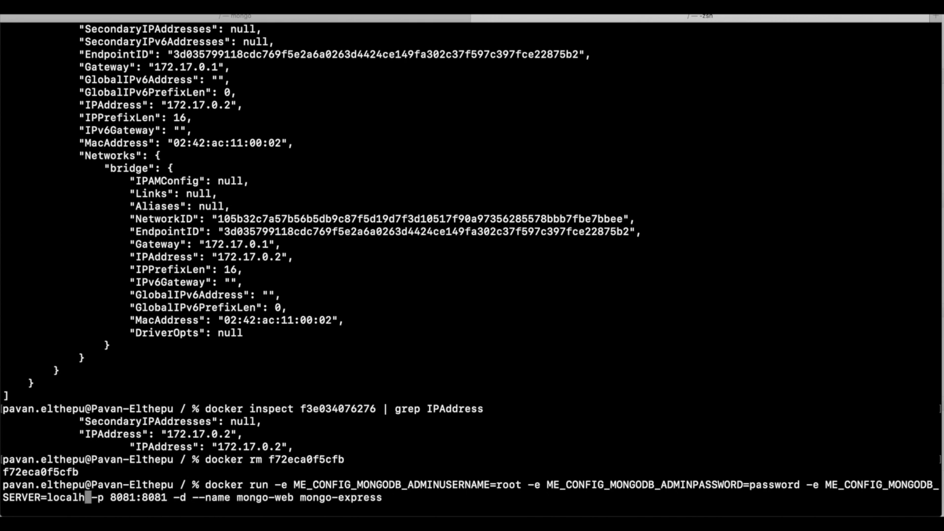
pyautogui.write('172.17.0.2')
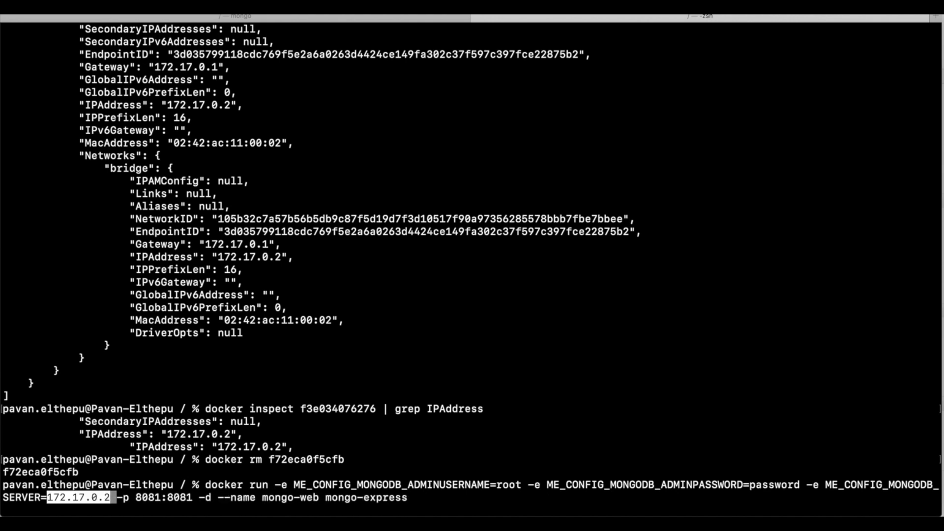
pyautogui.press('Return')
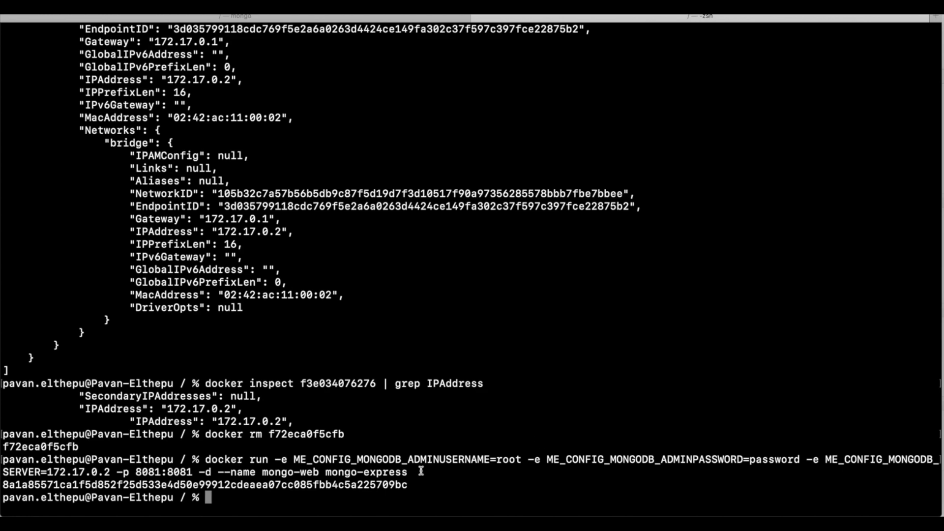
pyautogui.click(253, 521)
# - Reload Mongo Express at localhost:8081, then list Docker's networks with docker network ls
pyautogui.click(35, 32)
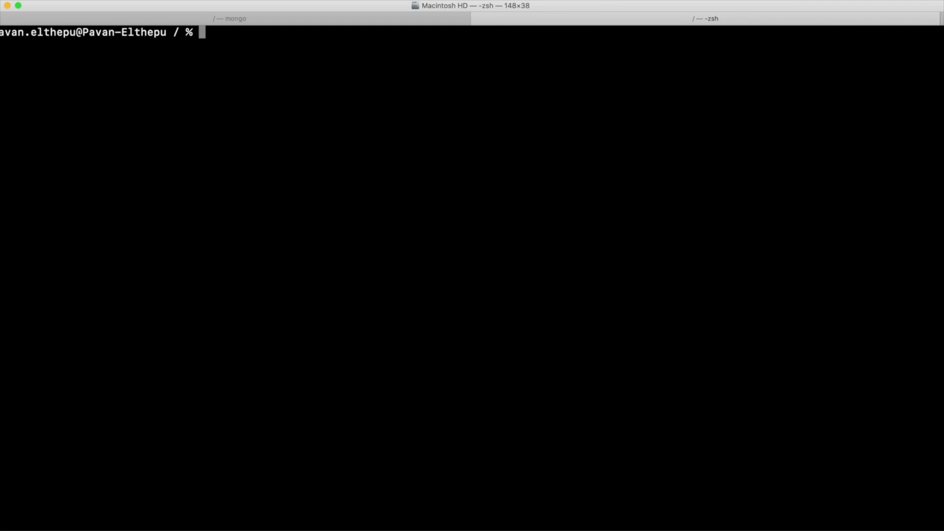
pyautogui.write('docker network ls')
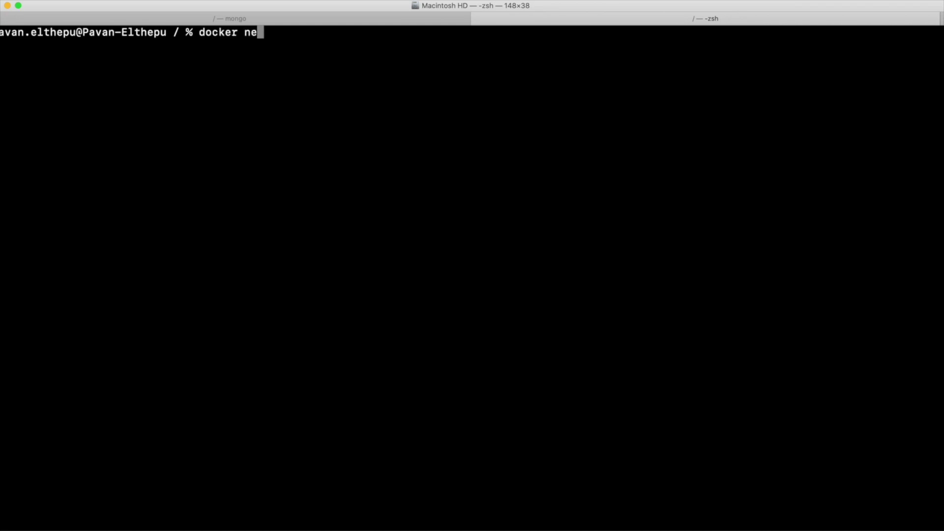
pyautogui.press('Return')
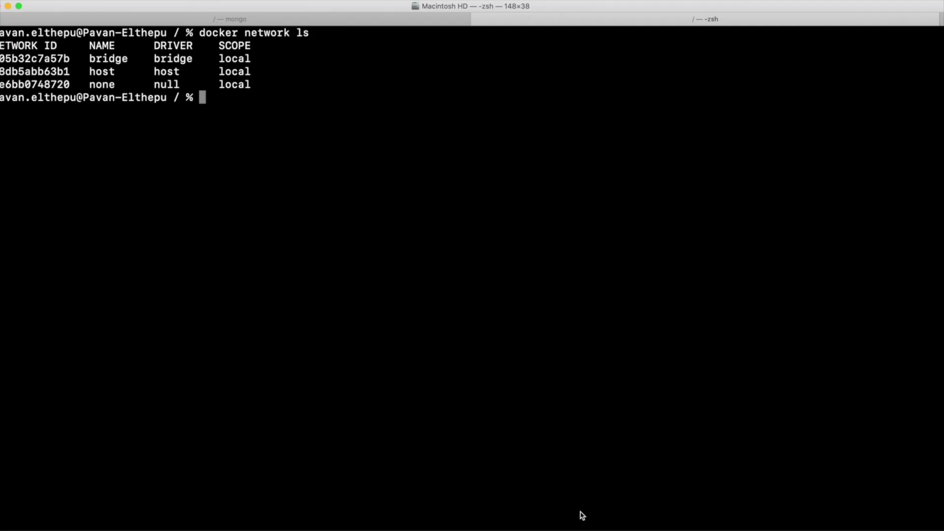
# - Run a detached alpine container on the none network: docker run -d --network none alpine
pyautogui.write('docker ')
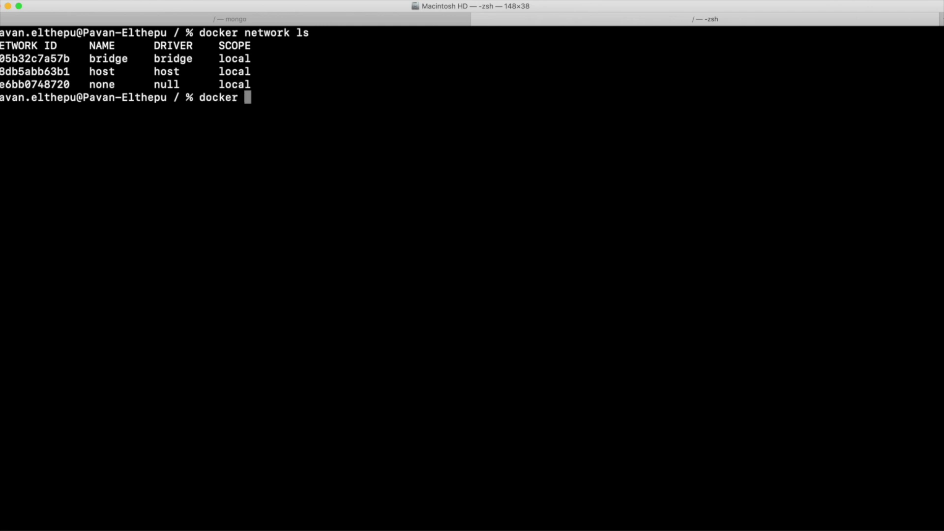
pyautogui.write('run alpine')
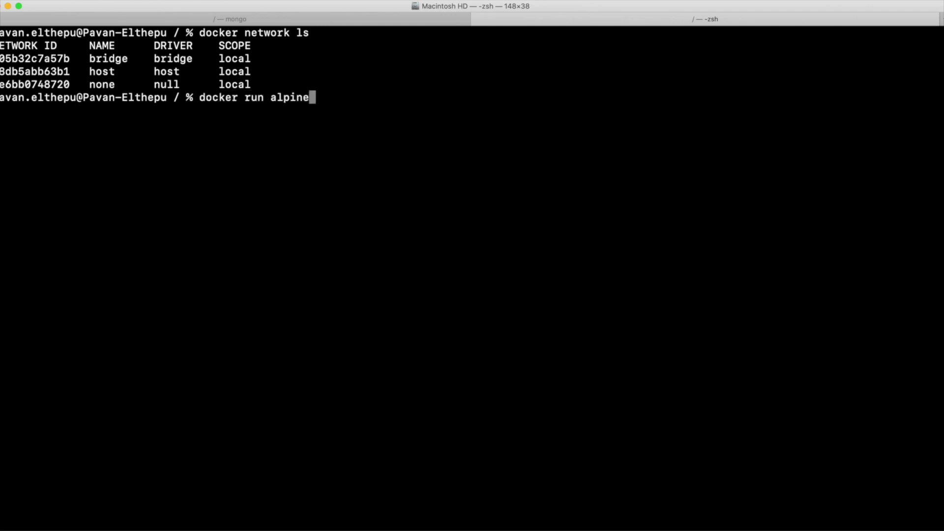
pyautogui.press('Left')
pyautogui.press('Left')
pyautogui.press('Left')
pyautogui.press('Left')
pyautogui.press('Left')
pyautogui.press('Left')
pyautogui.write('-d')
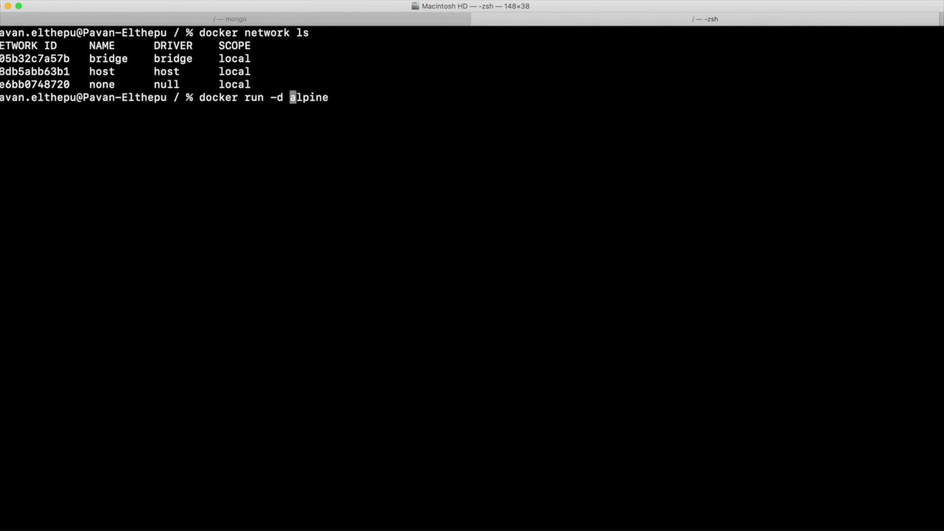
pyautogui.write('--network ')
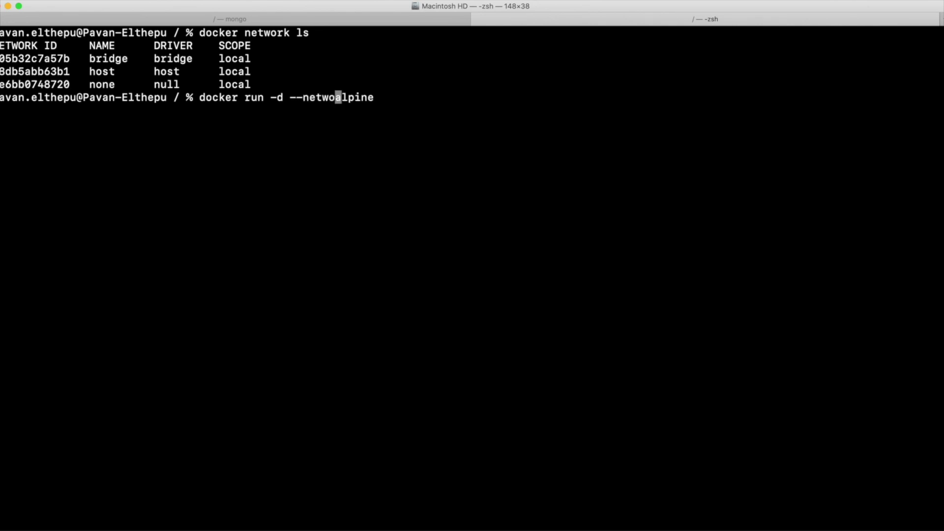
pyautogui.write('none')
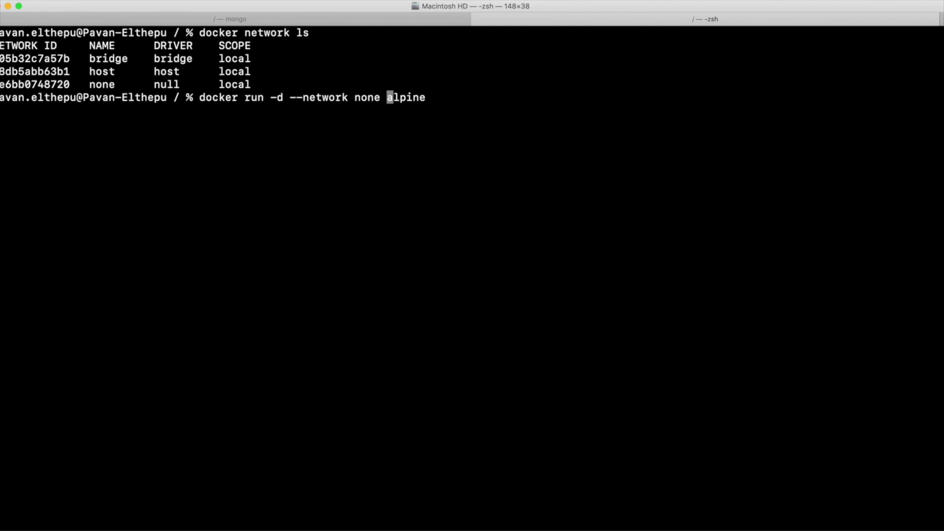
pyautogui.press('Return')
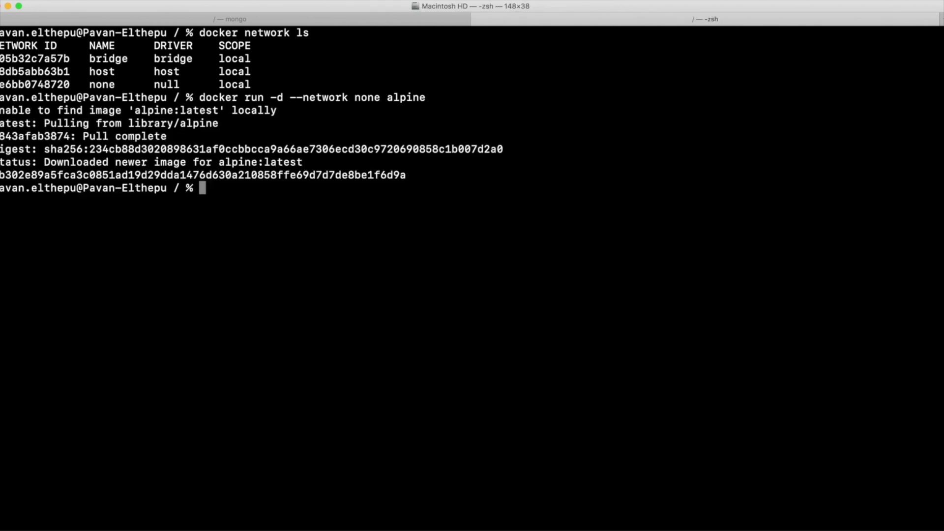
# - List all containers with docker ps -a and highlight the alpine container's Exited status
pyautogui.write('docker ps -a')
pyautogui.press('Return')
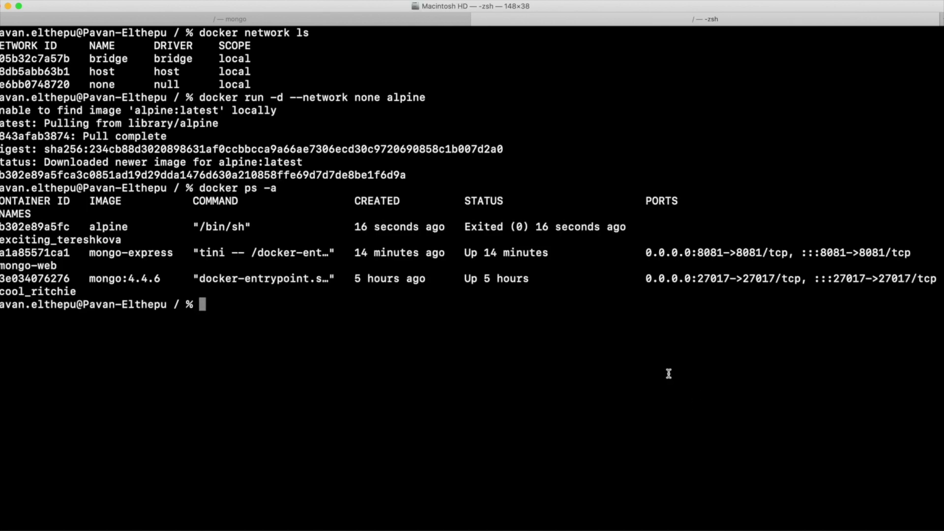
pyautogui.doubleClick(115, 225)
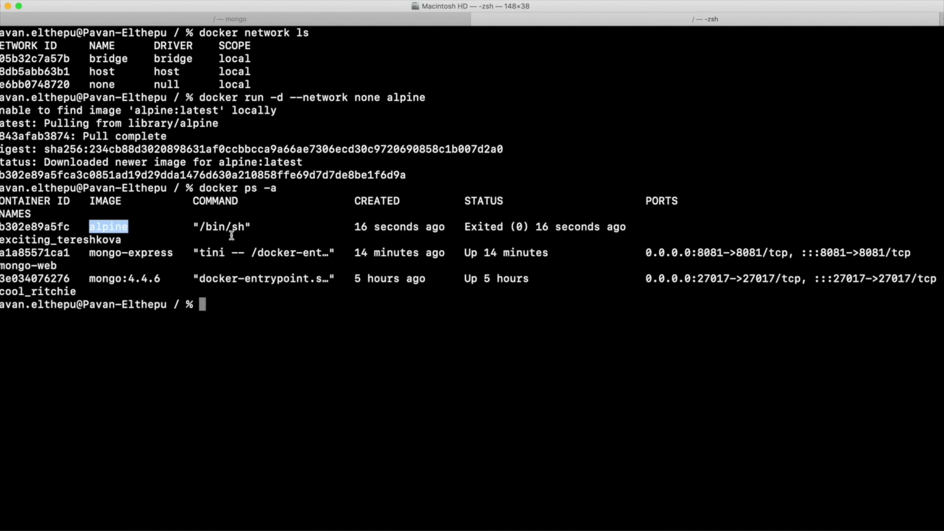
pyautogui.click(455, 230)
pyautogui.moveTo(465, 225); pyautogui.dragTo(630, 223)
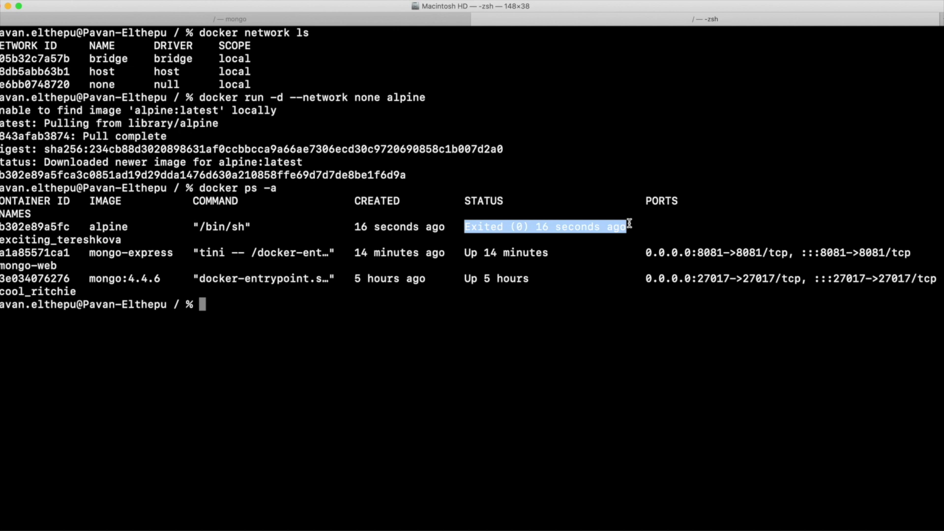
# - Rerun the no-network detached alpine container with the command sleep 500
pyautogui.click(629, 224)
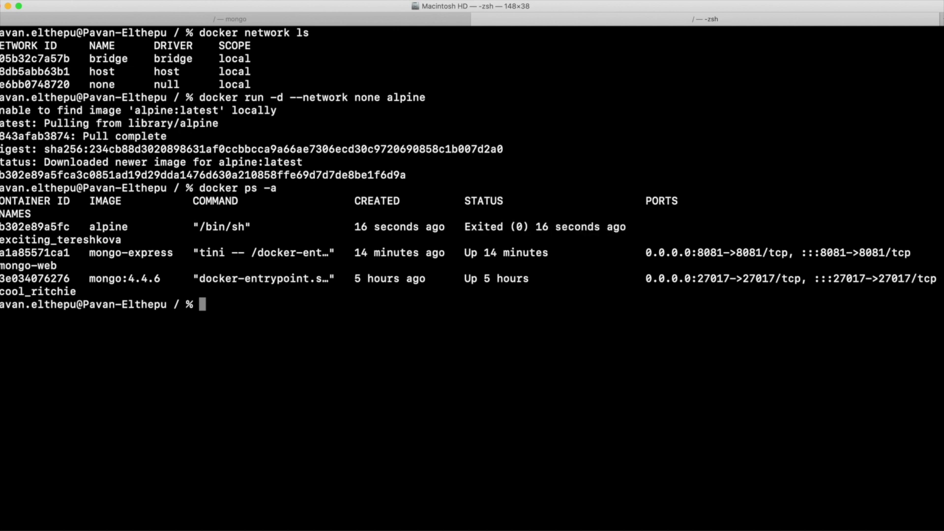
pyautogui.press('Up')
pyautogui.press('Up')
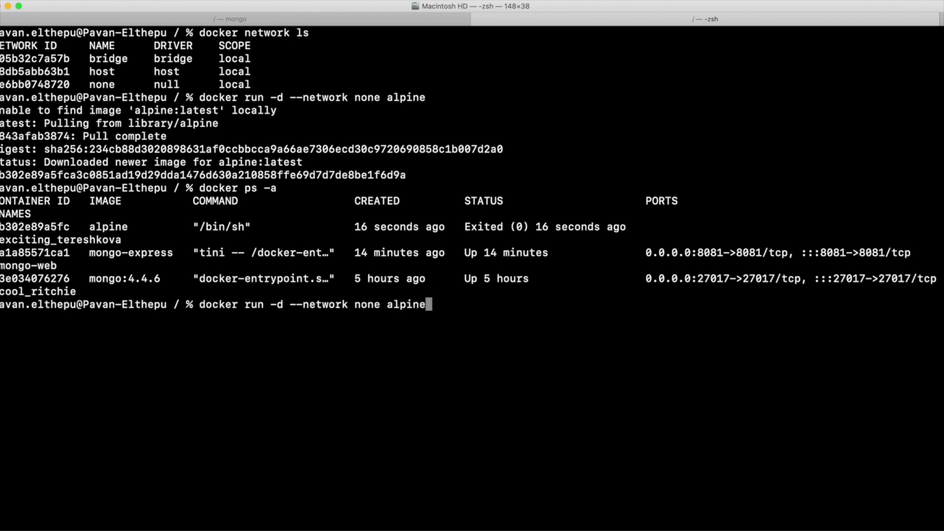
pyautogui.write('s')
pyautogui.press('BackSpace')
pyautogui.write('sleep 500')
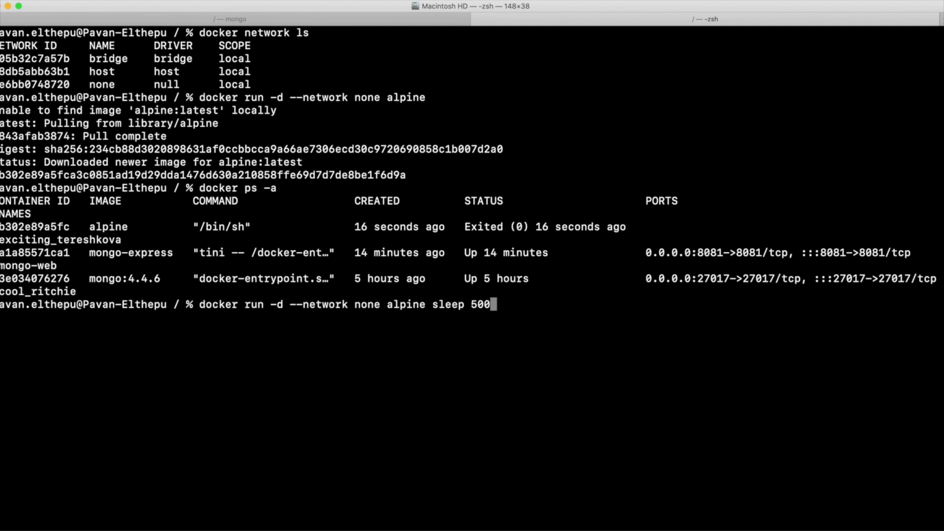
pyautogui.press('Return')
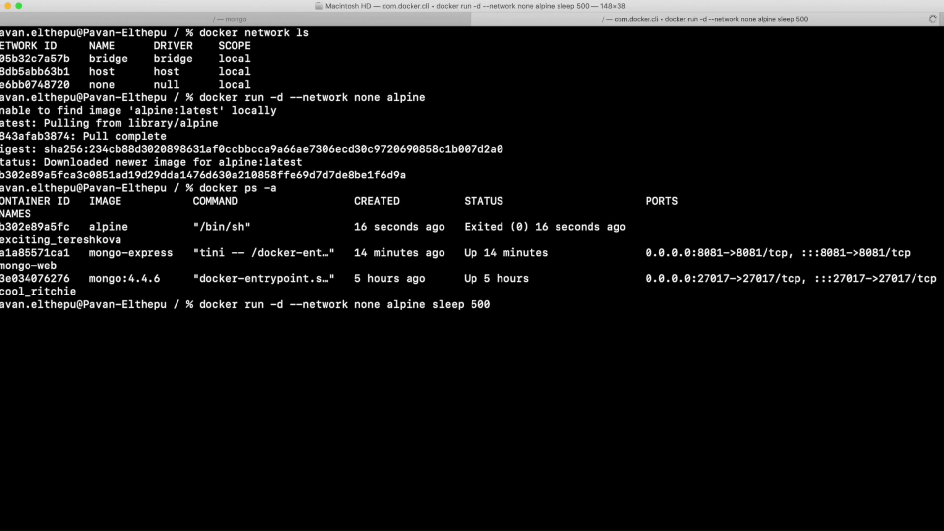
# - List all containers with docker ps -a, fixing a typo, and check the sleeping container is Up
pyautogui.write('docker ps 0-a')
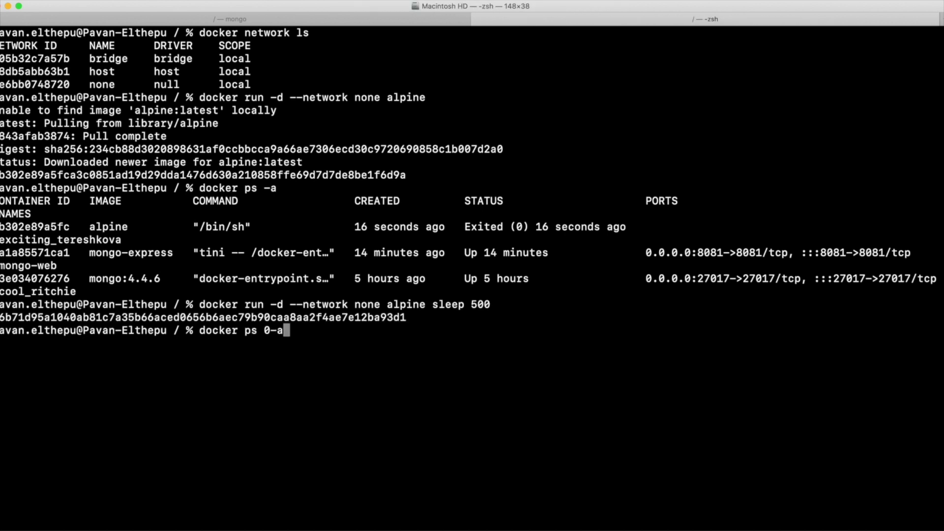
pyautogui.press('Return')
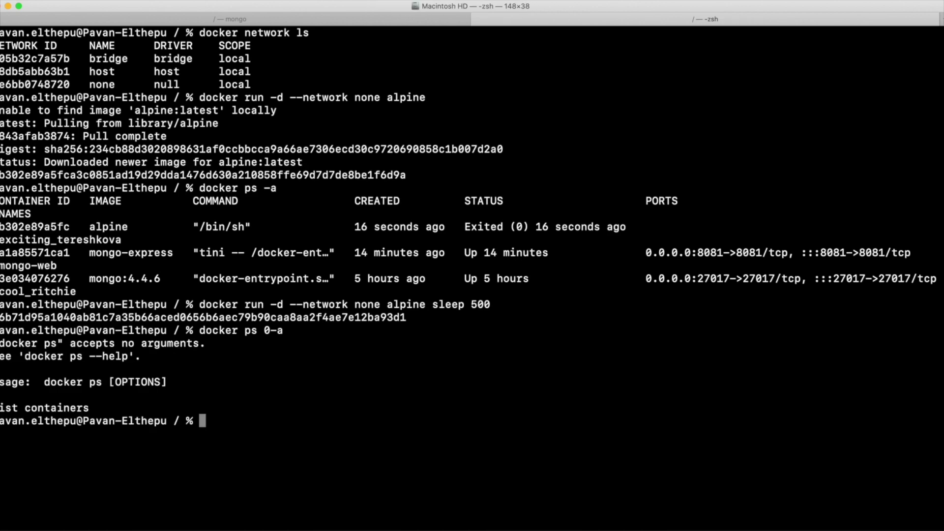
pyautogui.press('Up')
pyautogui.press('Left')
pyautogui.press('Left')
pyautogui.press('BackSpace')
pyautogui.press('Return')
pyautogui.doubleClick(471, 408)
pyautogui.click(472, 407)
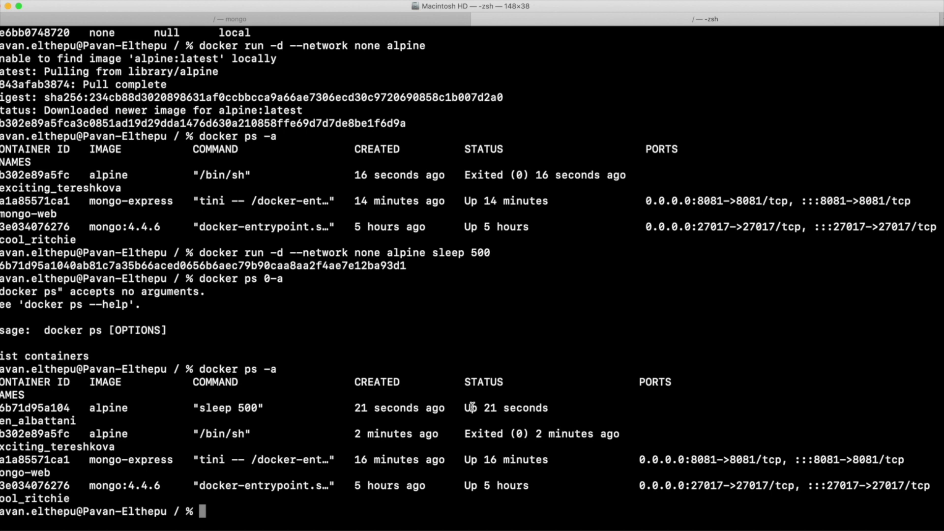
# - Open a shell in the container with docker exec -it b6b71d95a104 sh
pyautogui.write('docker exec')
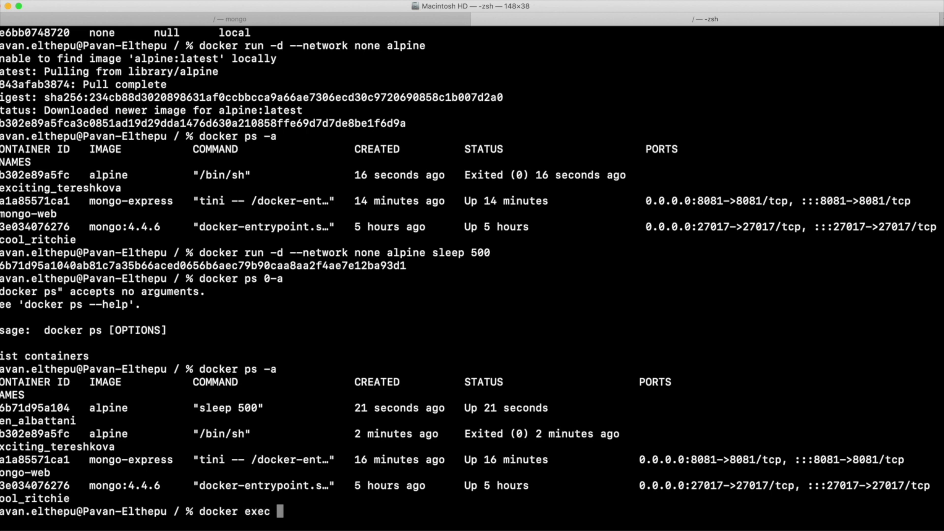
pyautogui.doubleClick(56, 407)
pyautogui.moveTo(55, 407); pyautogui.dragTo(329, 511)
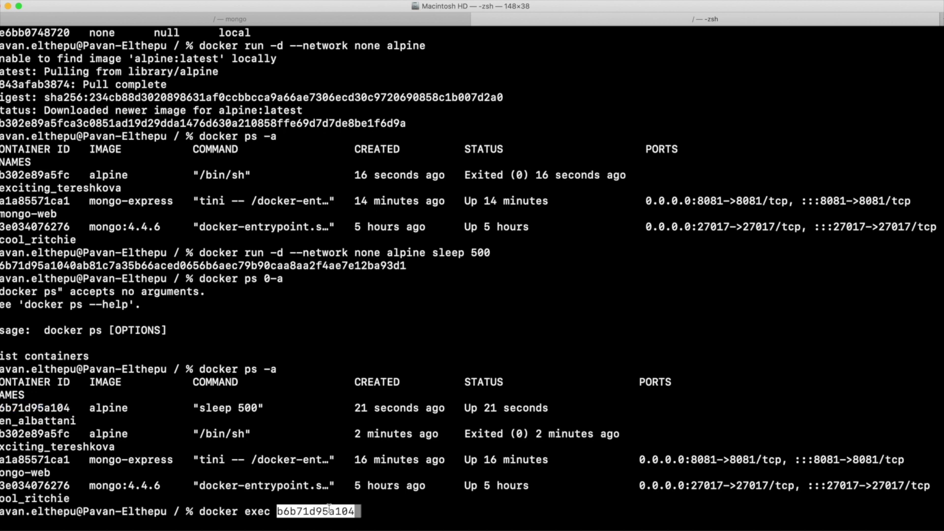
pyautogui.hotkey('alt', 'Left')
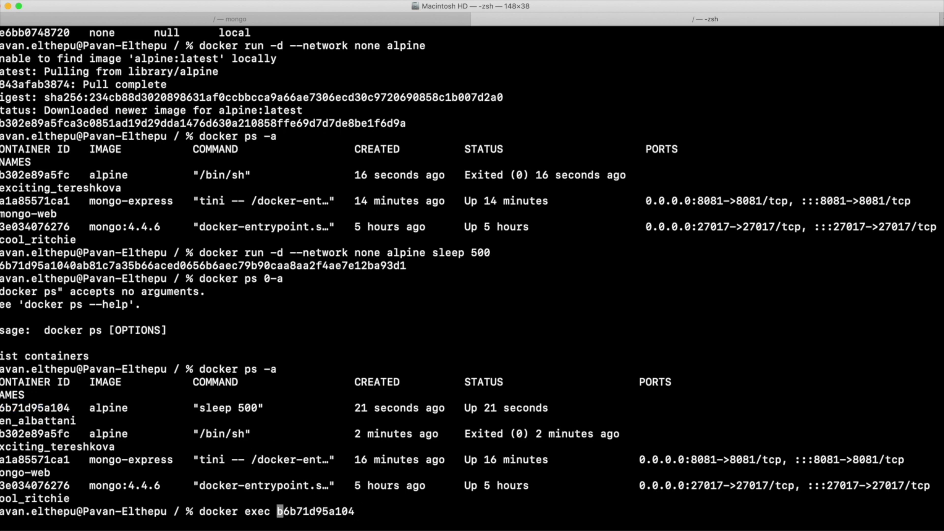
pyautogui.write('-it')
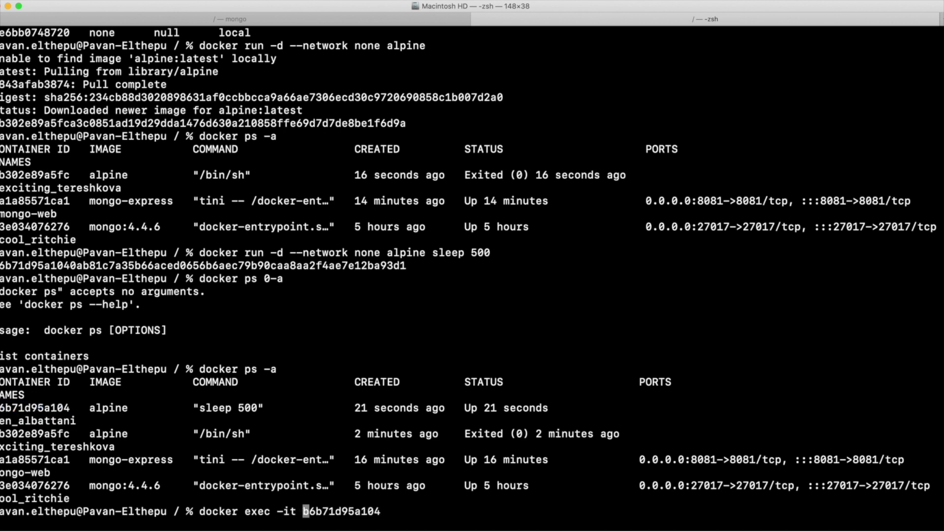
pyautogui.hotkey('alt', 'Right')
pyautogui.write('sh')
pyautogui.press('Return')
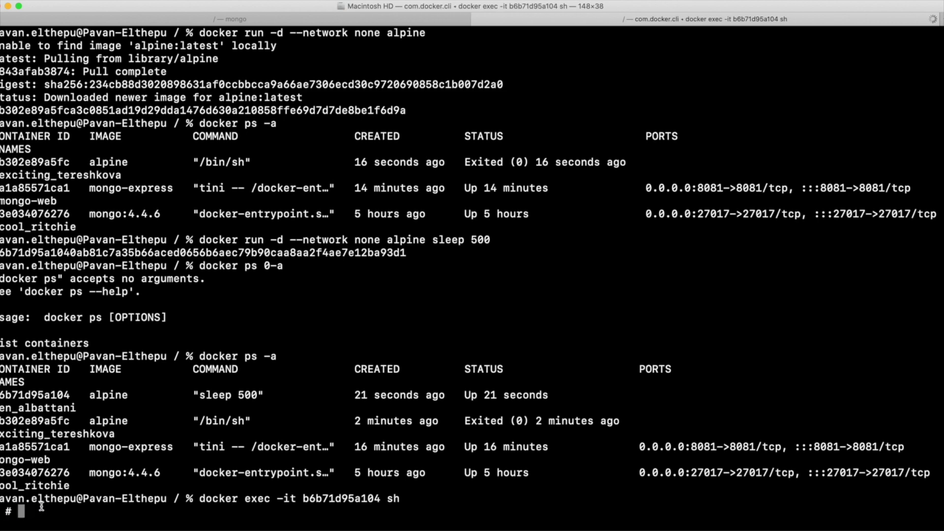
# - List the container's root directory and ping google.com, which fails with bad address
pyautogui.write('ls')
pyautogui.press('Return')
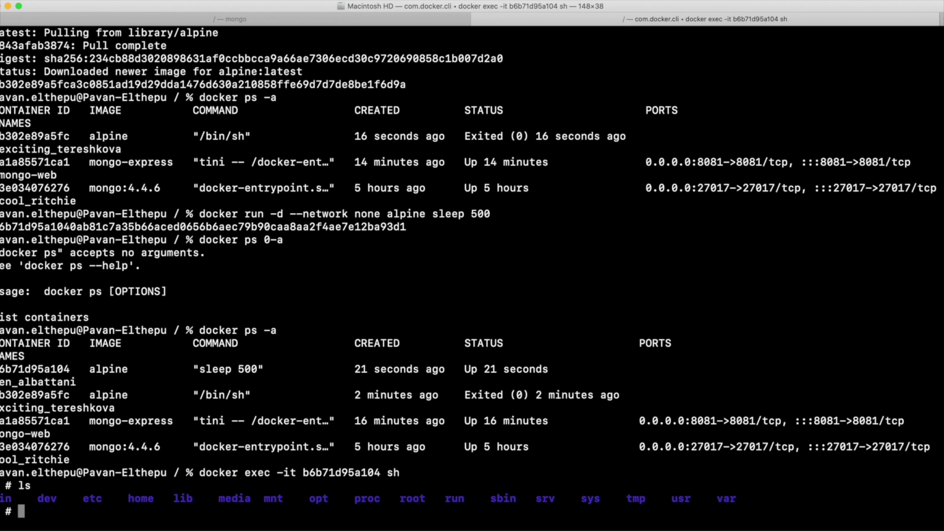
pyautogui.write('ping google.com')
pyautogui.press('Return')
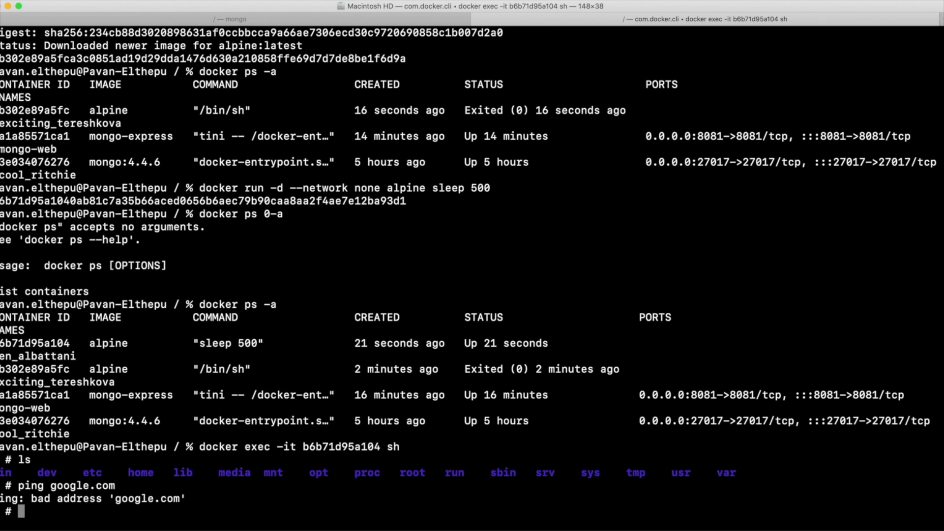
# - Ping 172.17.0.2, which fails as network unreachable, then exit the container shell
pyautogui.write('ping 172.17.0.2')
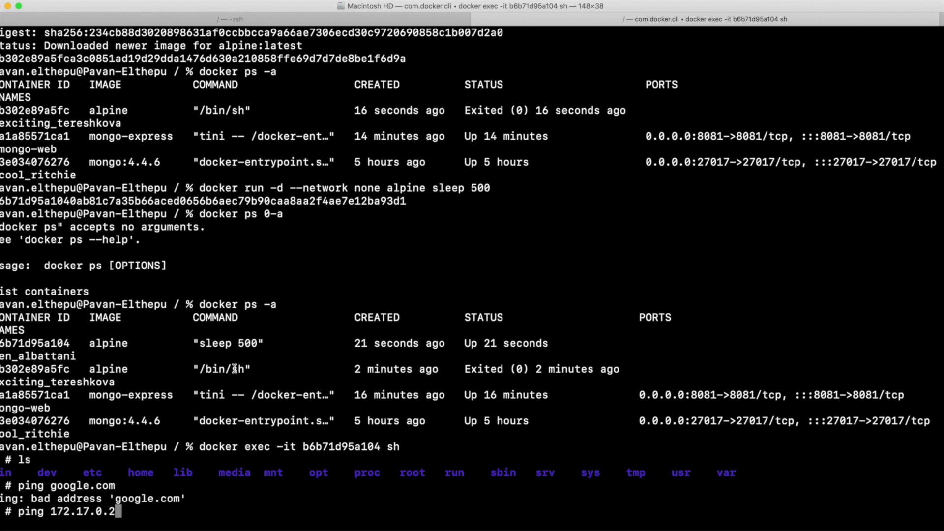
pyautogui.press('Return')
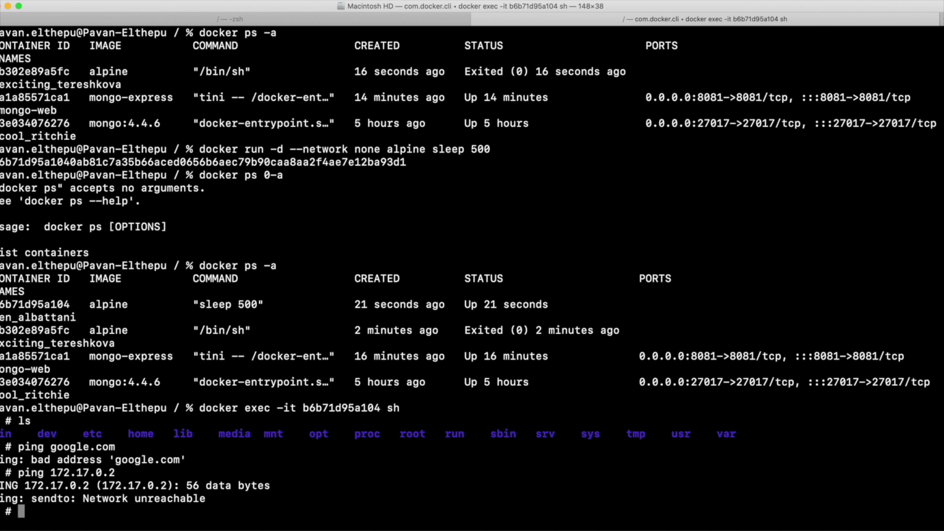
pyautogui.write('exit')
pyautogui.press('Return')
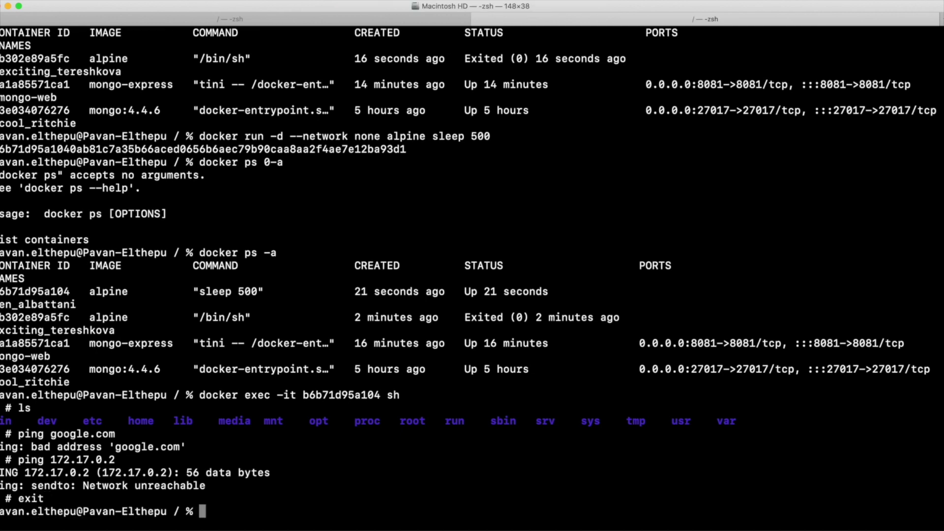
# - Ping google.com from the host, stop it with Ctrl+C, and advance the slide to add Alpine
pyautogui.write('ping google.com')
pyautogui.press('Return')
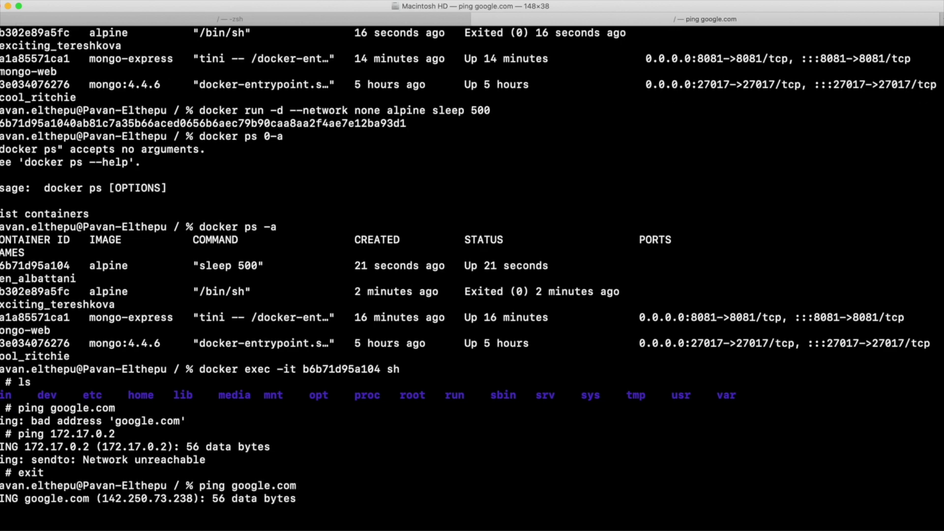
pyautogui.hotkey('ctrl', 'c')
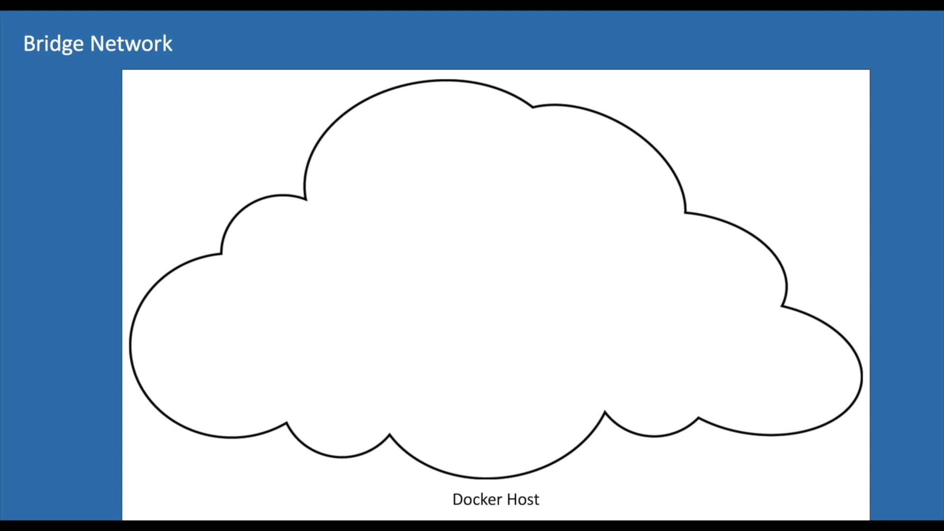
pyautogui.press('Right')
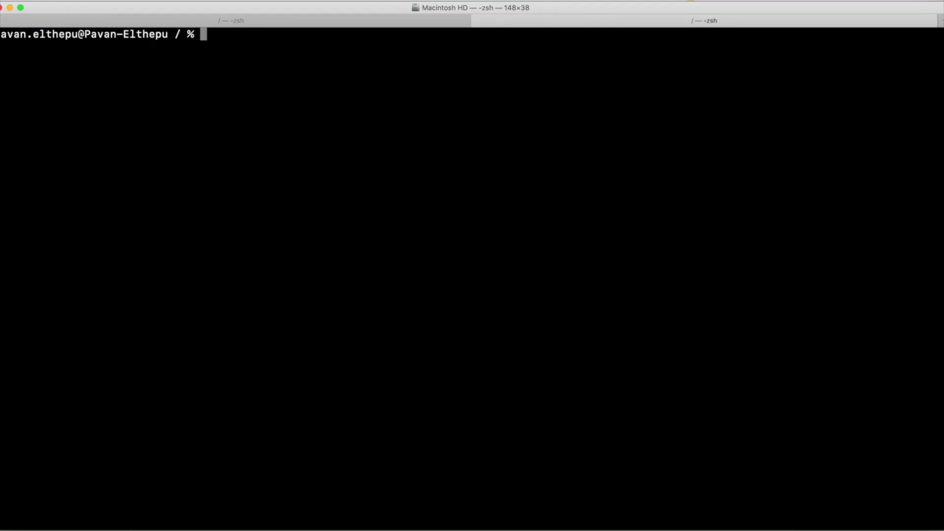
# - Start a detached alpine container with docker run -d alpine sleep 500, dropping the network option
pyautogui.write('docker ru')
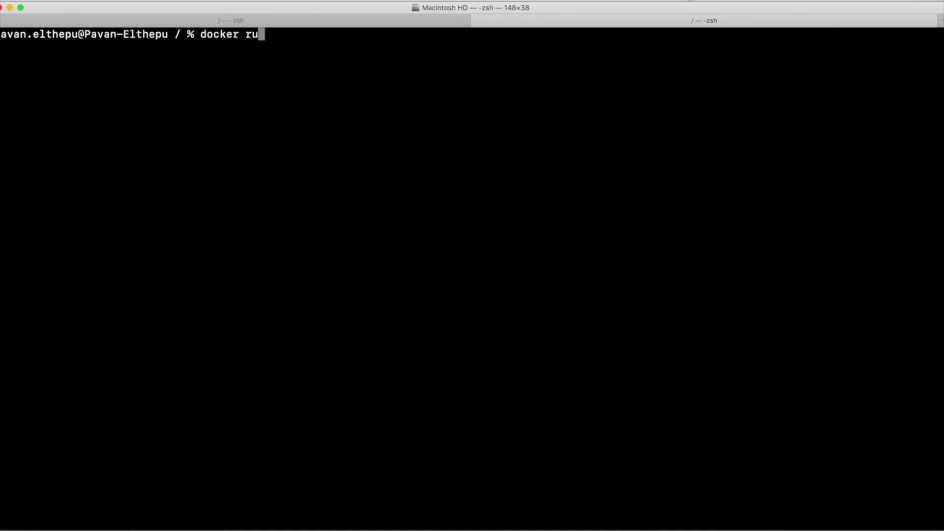
pyautogui.write('n alpine')
pyautogui.press('Left')
pyautogui.press('Left')
pyautogui.press('Left')
pyautogui.press('Left')
pyautogui.press('Left')
pyautogui.press('Left')
pyautogui.write('-d')
pyautogui.hotkey('ctrl', 'e')
pyautogui.write('sle')
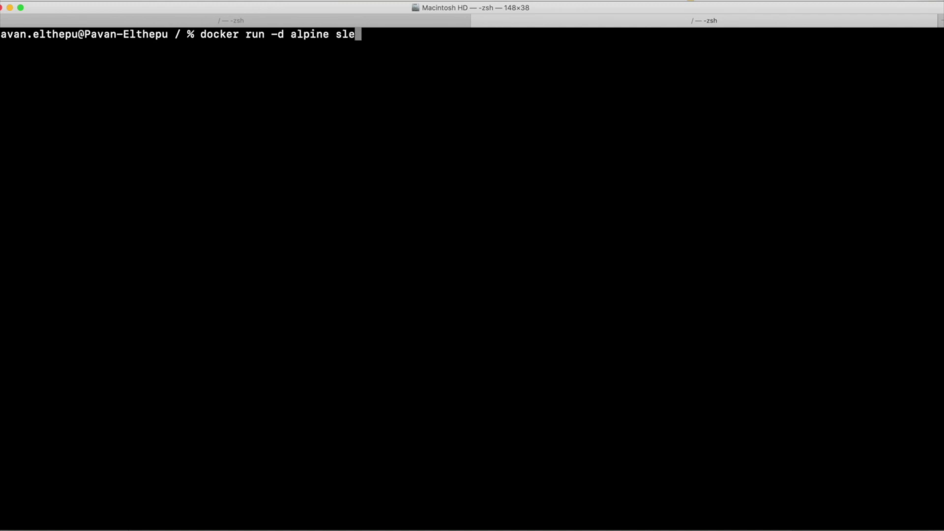
pyautogui.write('ep 500')
pyautogui.hotkey('alt', 'Left')
pyautogui.hotkey('alt', 'Left')
pyautogui.hotkey('alt', 'Left')
pyautogui.write('--n')
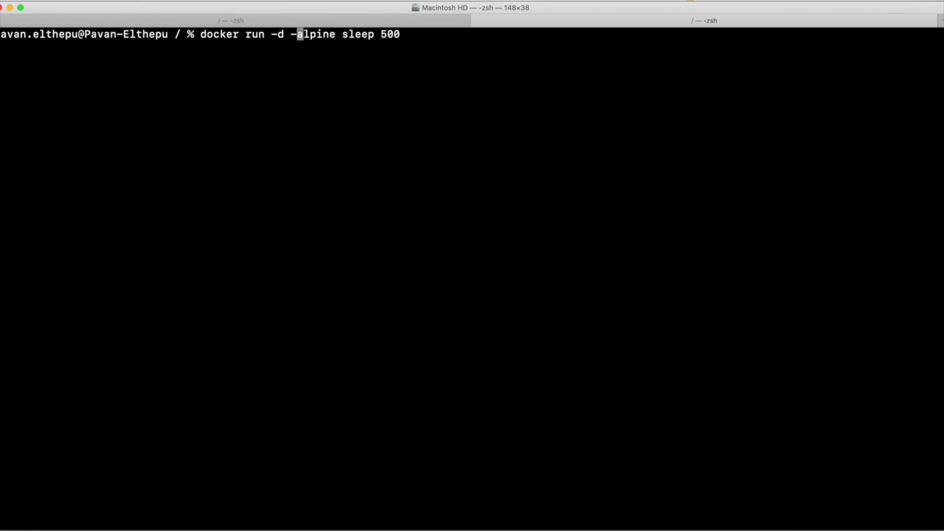
pyautogui.write('etwork bridge')
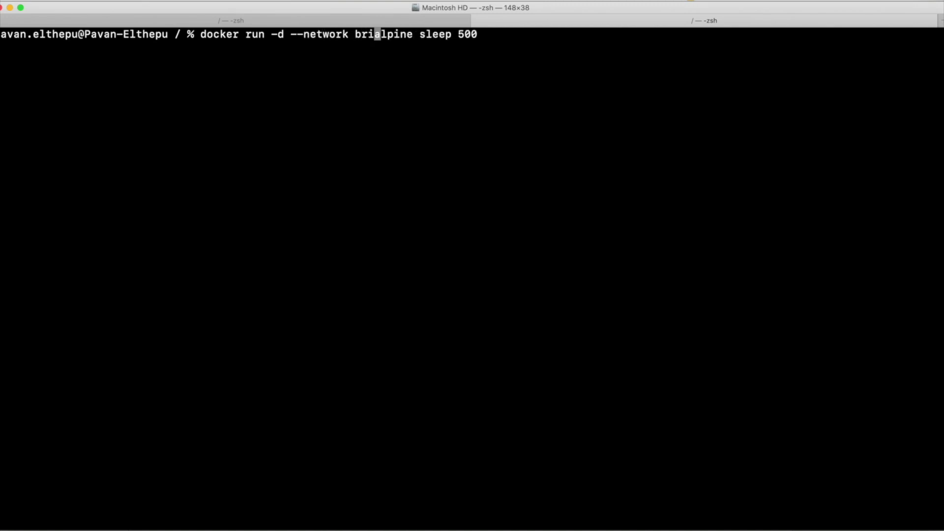
pyautogui.press('Left')
pyautogui.press('Left')
pyautogui.press('Left')
pyautogui.write('d')
pyautogui.press('Right')
pyautogui.press('Right')
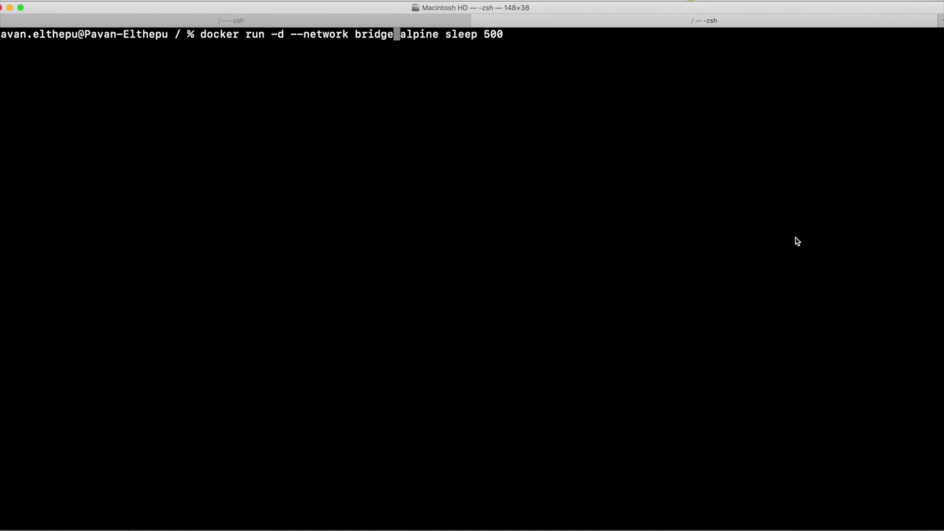
pyautogui.press('BackSpace')
pyautogui.press('BackSpace')
pyautogui.press('BackSpace')
pyautogui.press('BackSpace')
pyautogui.press('BackSpace')
pyautogui.press('BackSpace')
pyautogui.press('BackSpace')
pyautogui.press('BackSpace')
pyautogui.press('BackSpace')
pyautogui.press('BackSpace')
pyautogui.press('BackSpace')
pyautogui.press('BackSpace')
pyautogui.press('BackSpace')
pyautogui.press('BackSpace')
pyautogui.press('BackSpace')
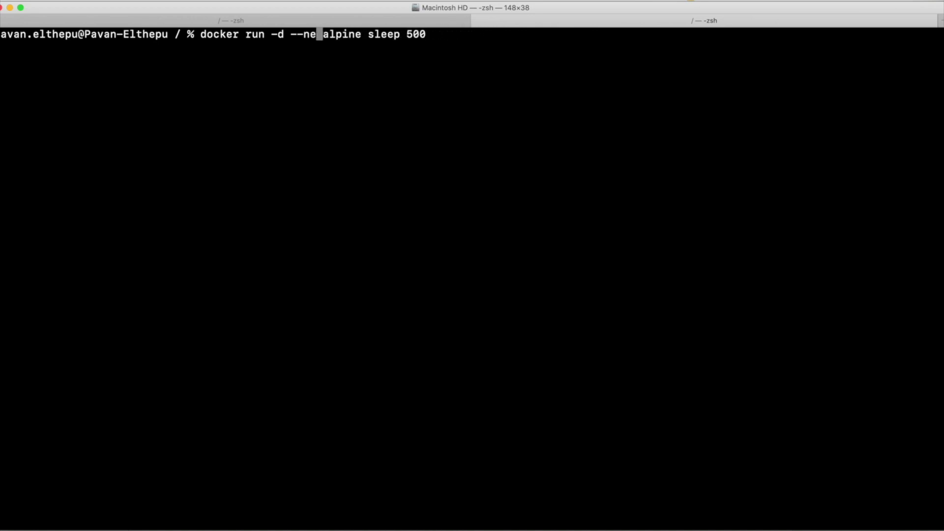
pyautogui.press('BackSpace')
pyautogui.press('BackSpace')
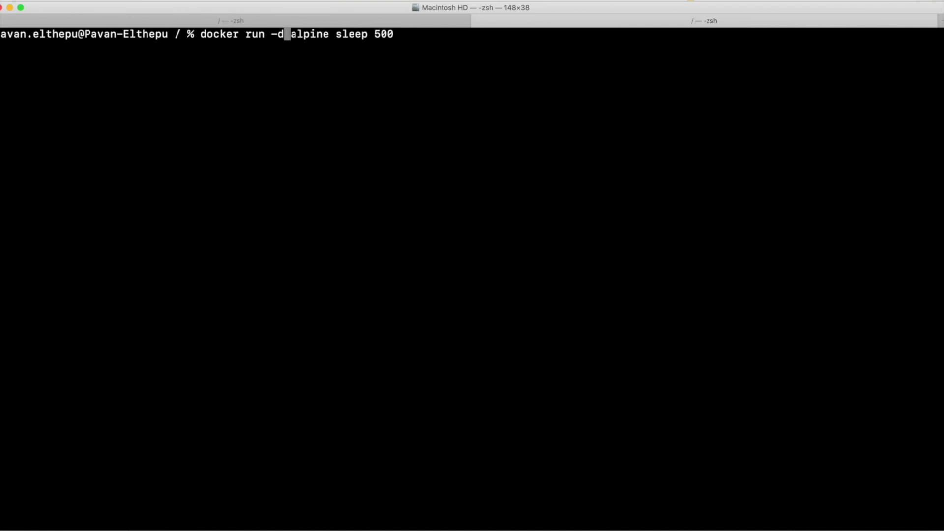
pyautogui.press('Return')
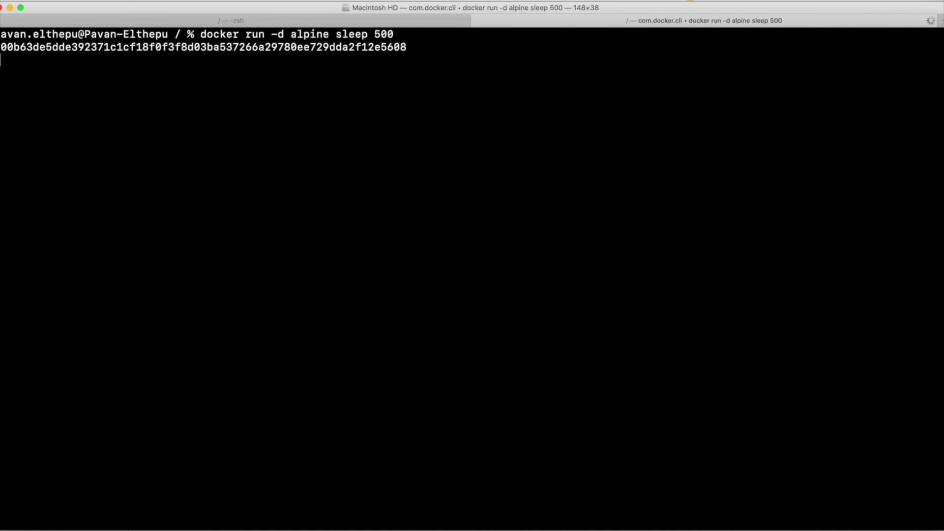
# - Clear the terminal and list running containers with docker ps
pyautogui.hotkey('ctrl', 'l')
pyautogui.write('docker ps')
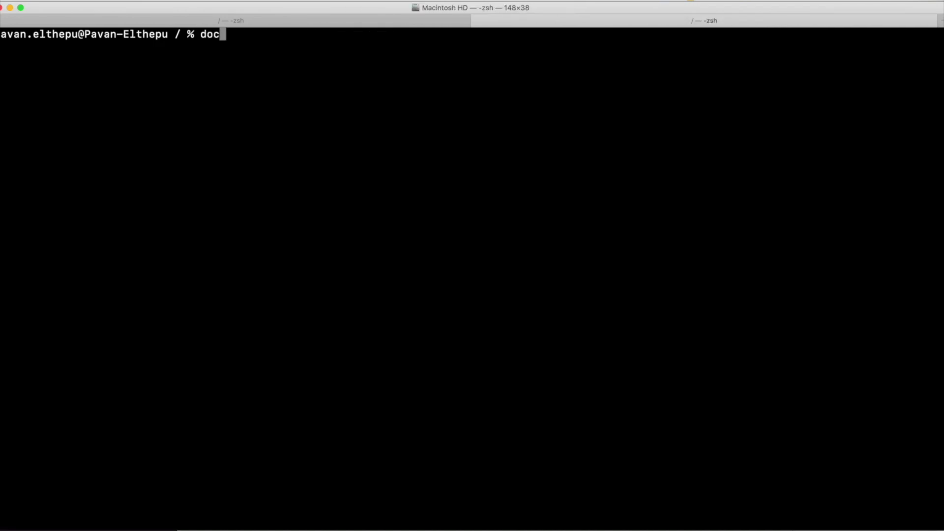
pyautogui.press('Return')
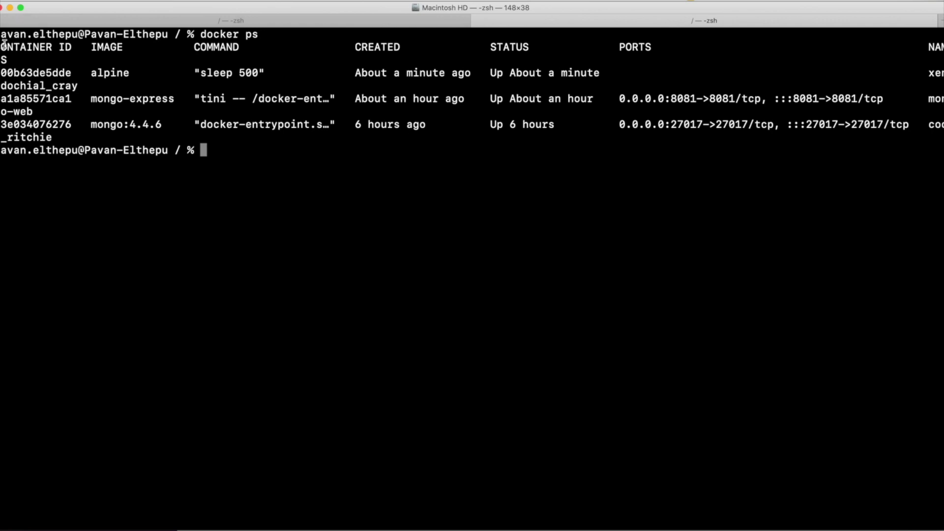
# - Open a shell in the new alpine container with docker exec -it 700b63de5dde sh
pyautogui.doubleClick(43, 73)
pyautogui.click(43, 73)
pyautogui.write('docker exec -it')
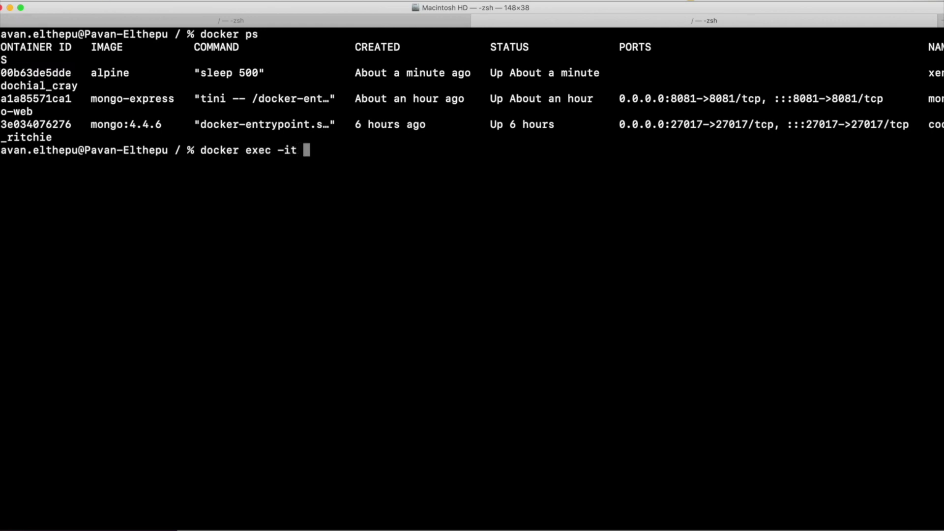
pyautogui.press('super+v')
pyautogui.write('sh')
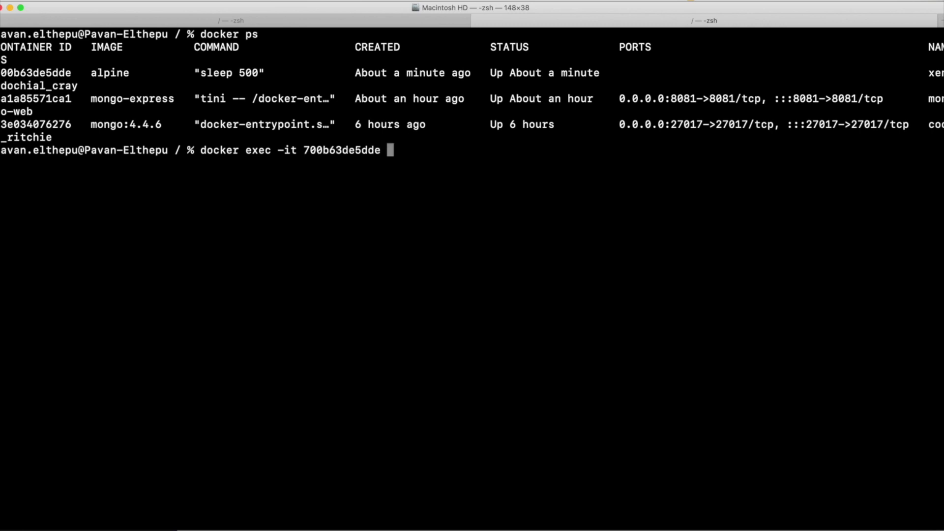
pyautogui.press('Return')
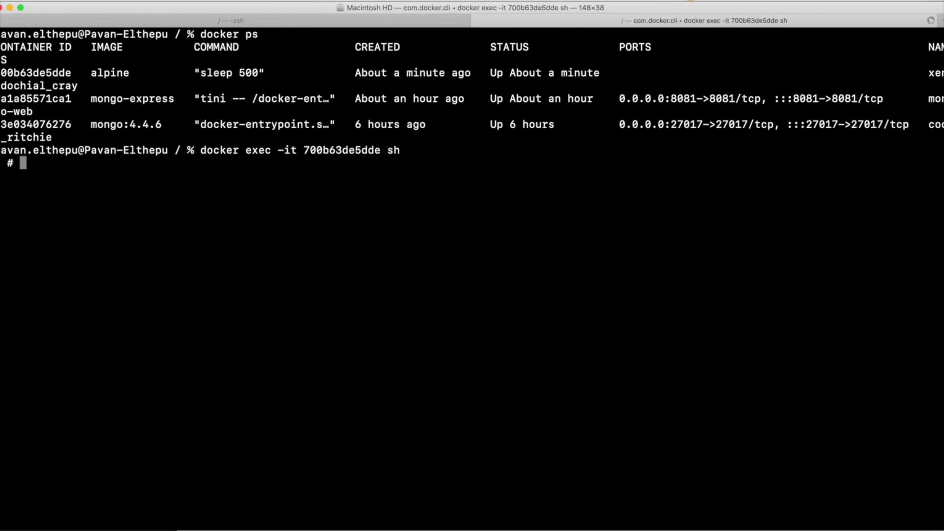
# - Ping google.com from the container with 0% loss, exit, and advance slides to MongoDB and Mongo Express
pyautogui.write('ping google.,')
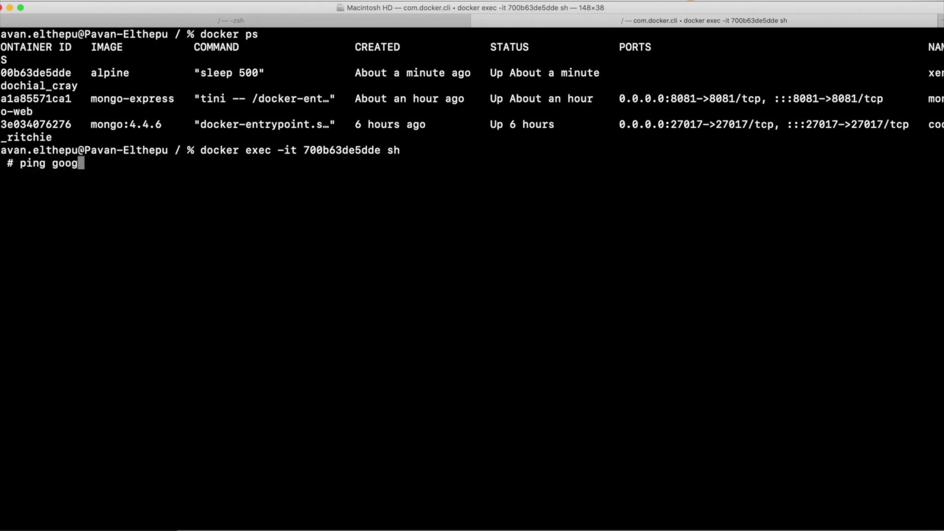
pyautogui.press('BackSpace')
pyautogui.press('BackSpace')
pyautogui.write('.com')
pyautogui.press('Return')
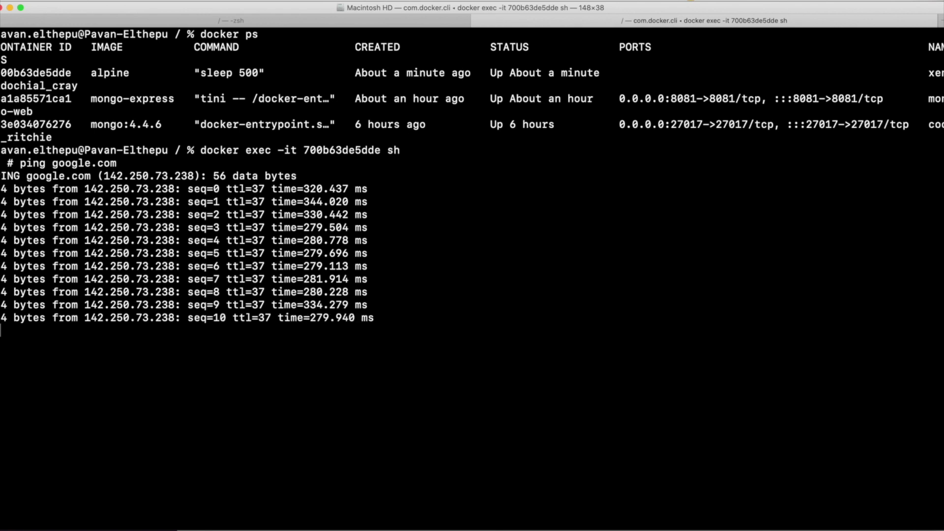
pyautogui.hotkey('ctrl', 'c')
pyautogui.hotkey('ctrl', 'c')
pyautogui.write('exit')
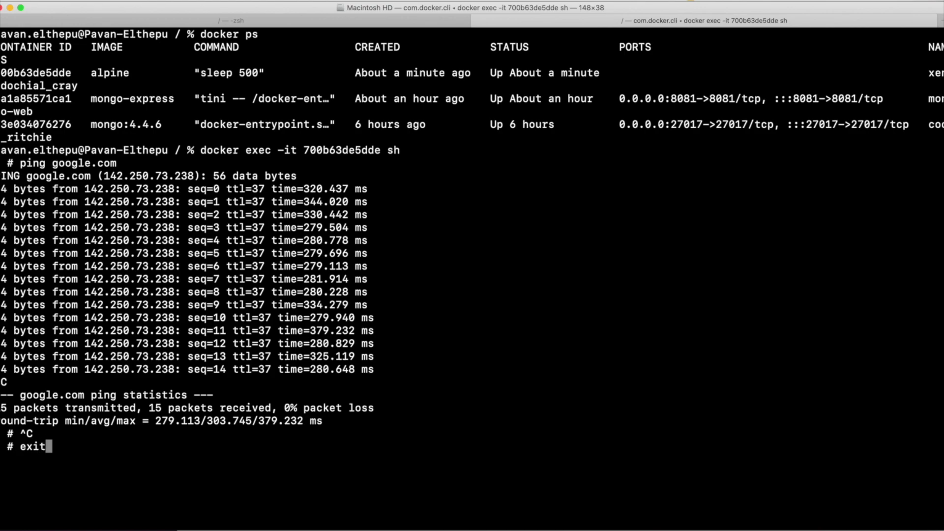
pyautogui.press('Return')
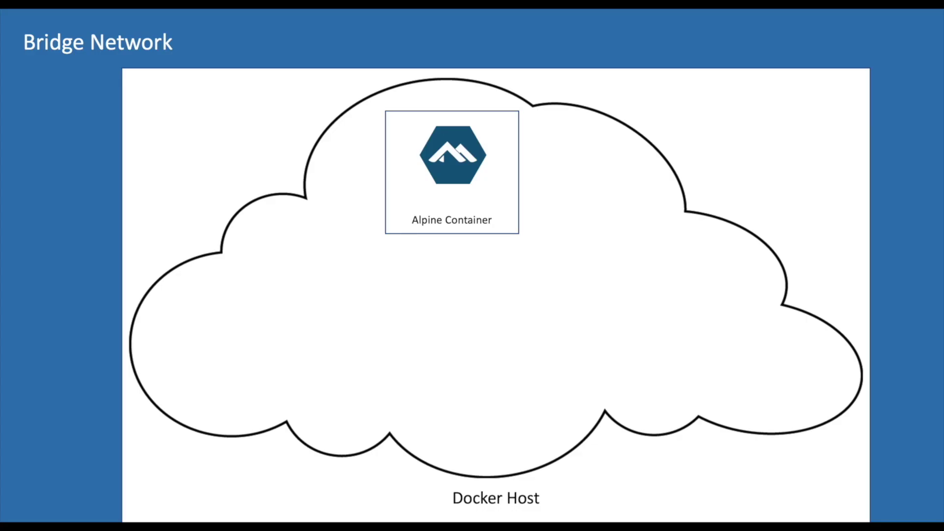
pyautogui.press('Right')
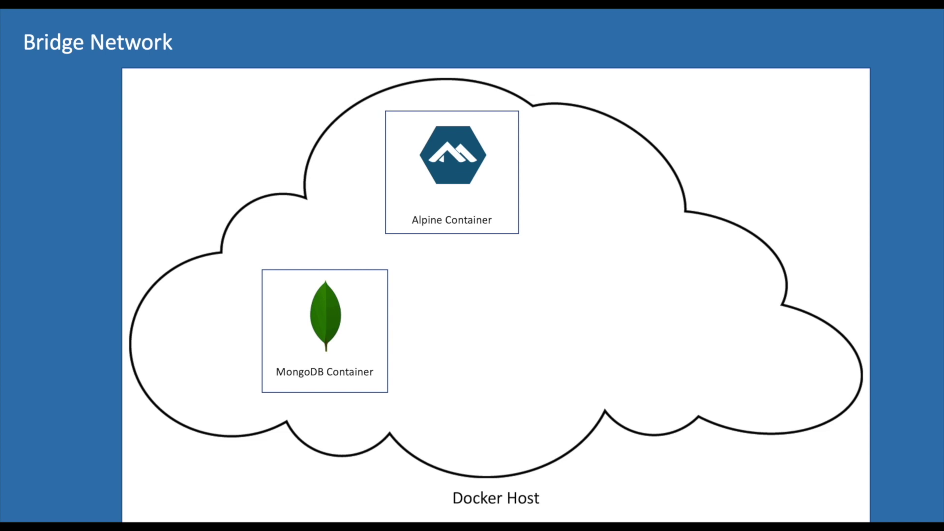
pyautogui.press('Right')
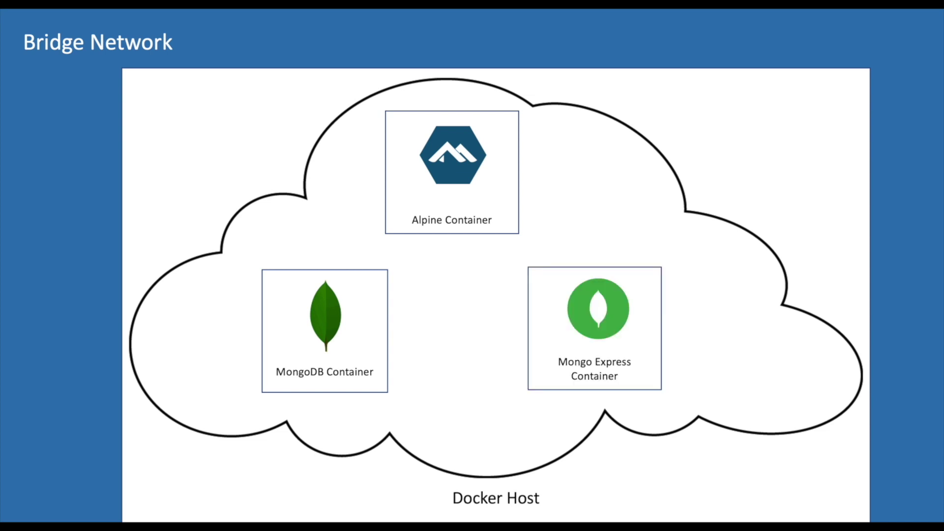
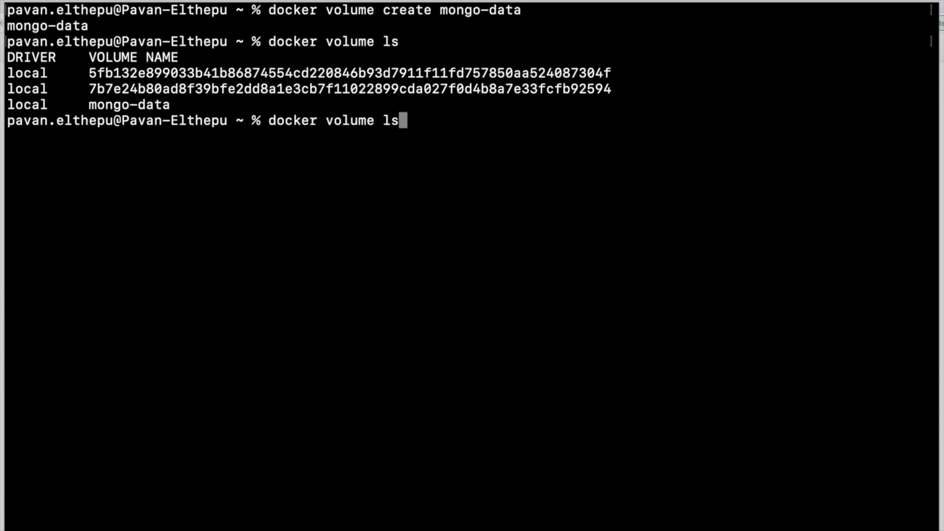
# - List only the mongo-data volume with the name=mongo-data filter
pyautogui.write('name')
pyautogui.press('BackSpace')
pyautogui.write('=mongo-data')
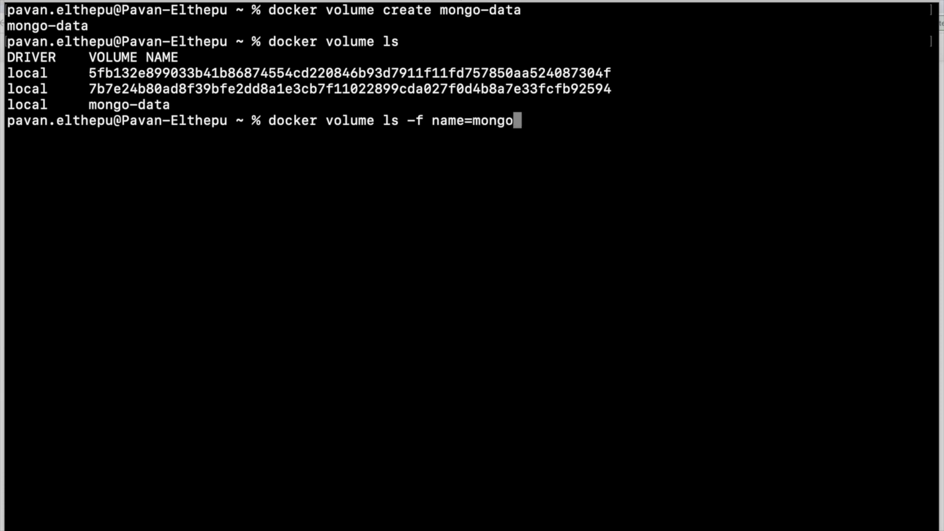
pyautogui.press('Return')
pyautogui.moveTo(172, 152); pyautogui.dragTo(91, 153)
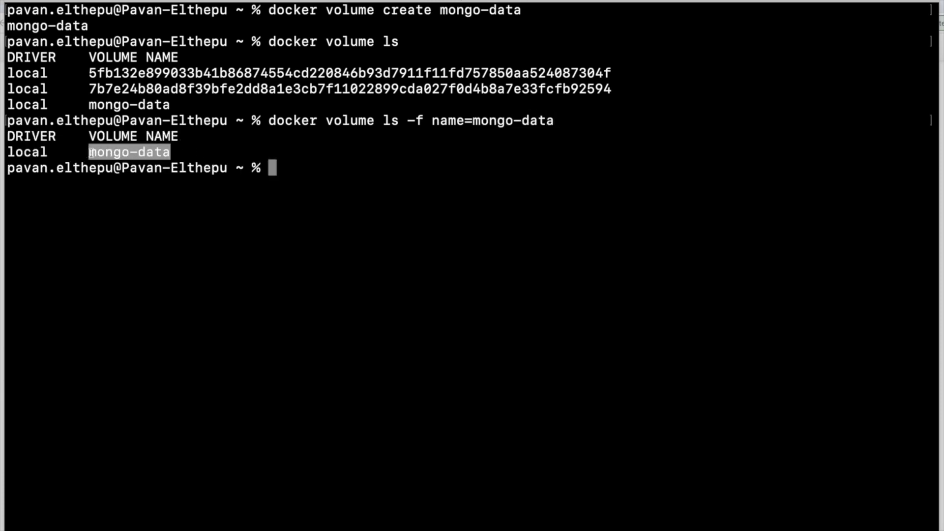
pyautogui.click(280, 215)
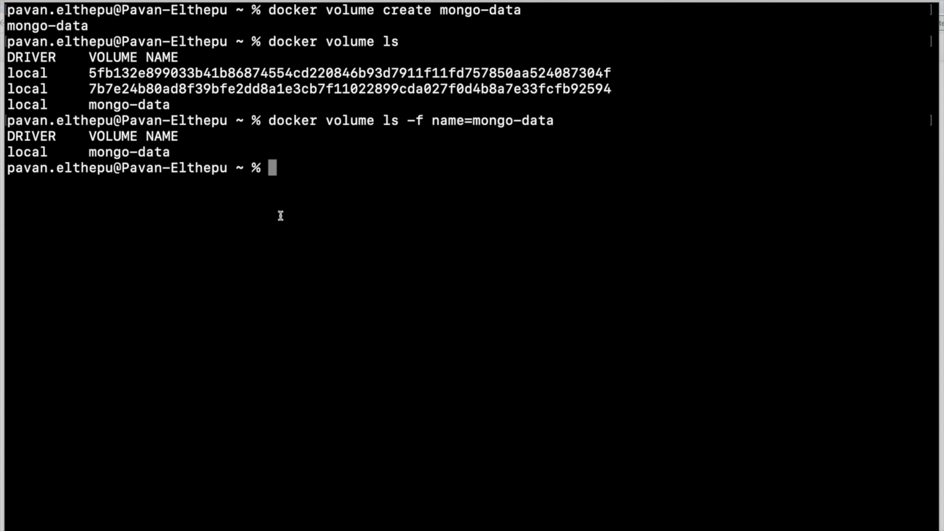
# - Inspect mongo-data and read its Mountpoint /var/lib/docker/volumes/mongo-data/_data
pyautogui.write('docker inspect volume mongo-data')
pyautogui.press('Return')
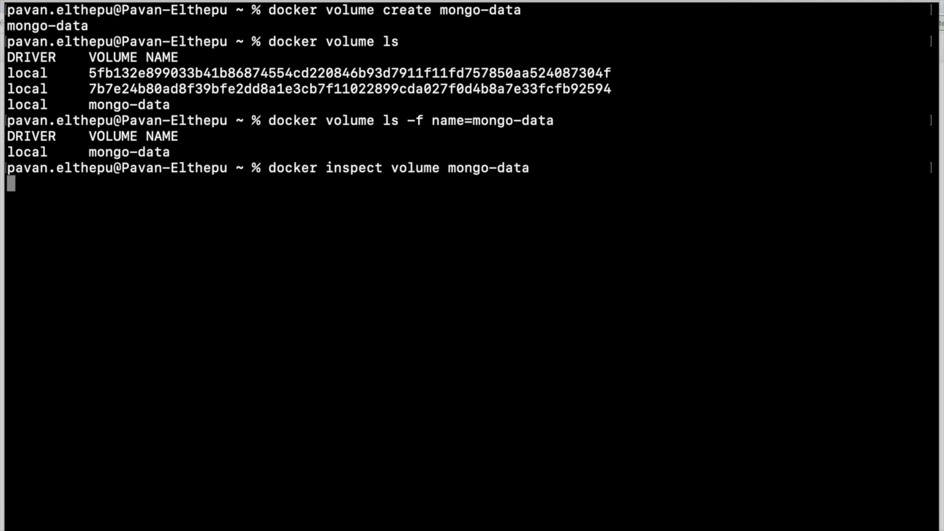
pyautogui.moveTo(197, 262); pyautogui.dragTo(524, 262)
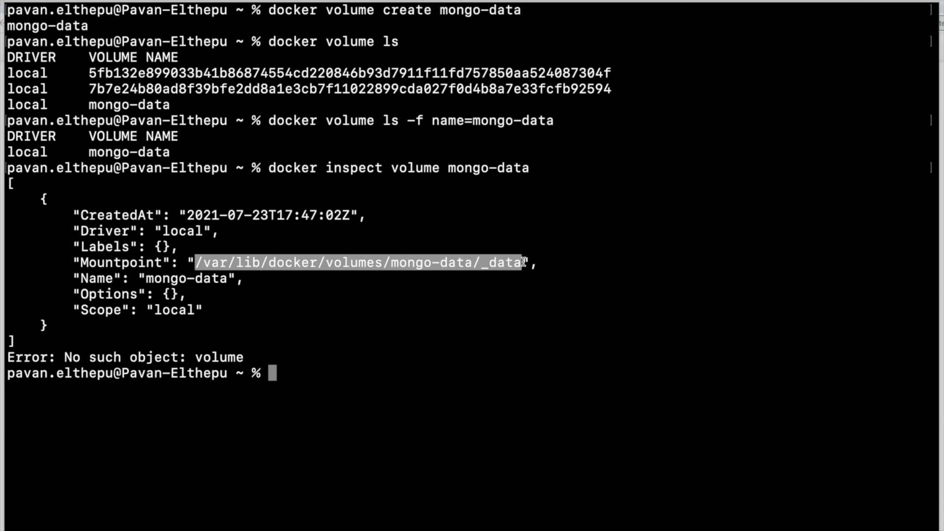
pyautogui.click(378, 220)
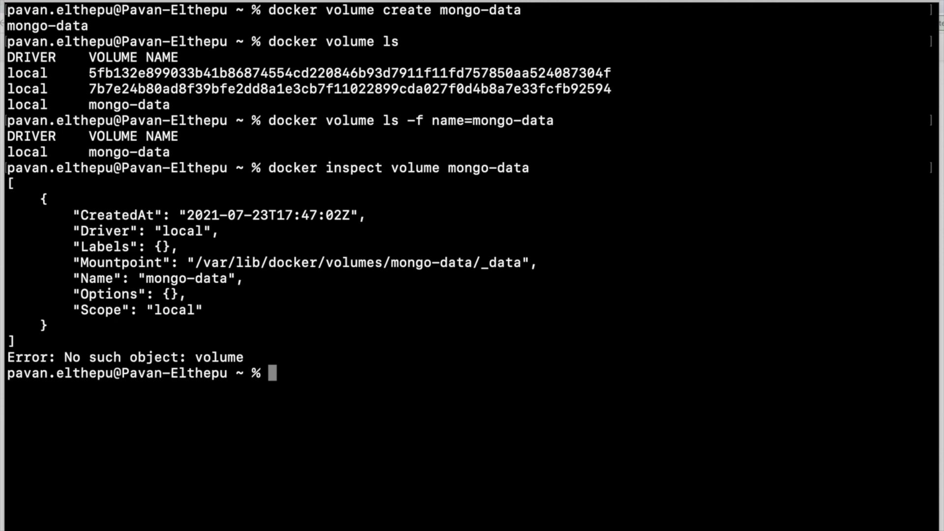
# - Create an unnamed volume and note its auto-generated ID
pyautogui.write('docker volume create')
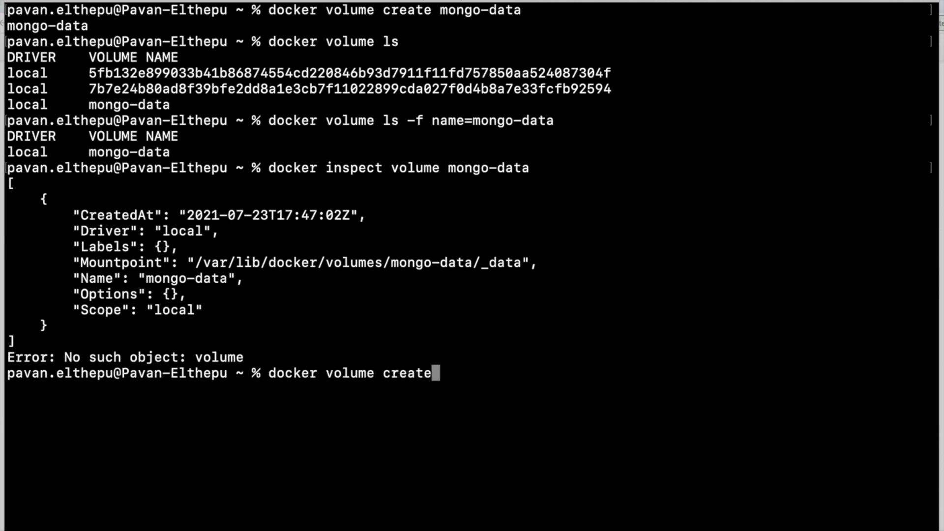
pyautogui.press('Return')
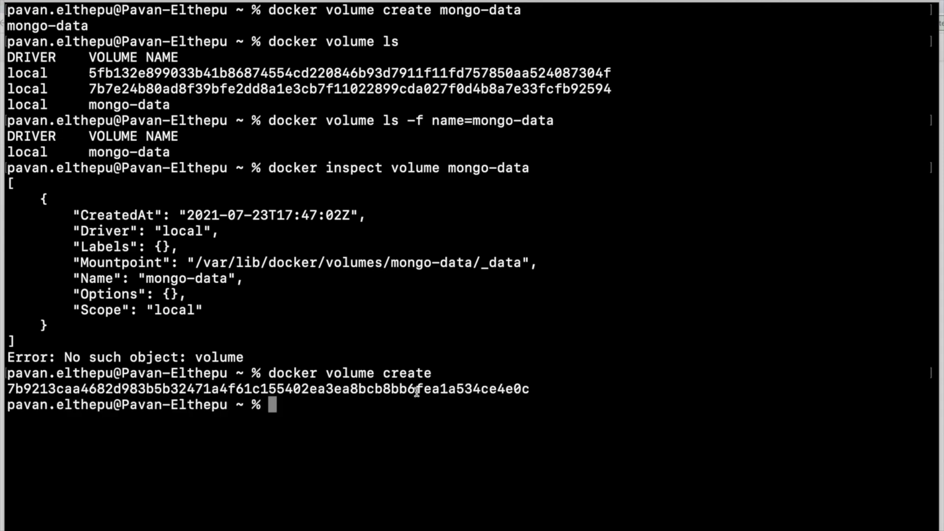
pyautogui.doubleClick(417, 391)
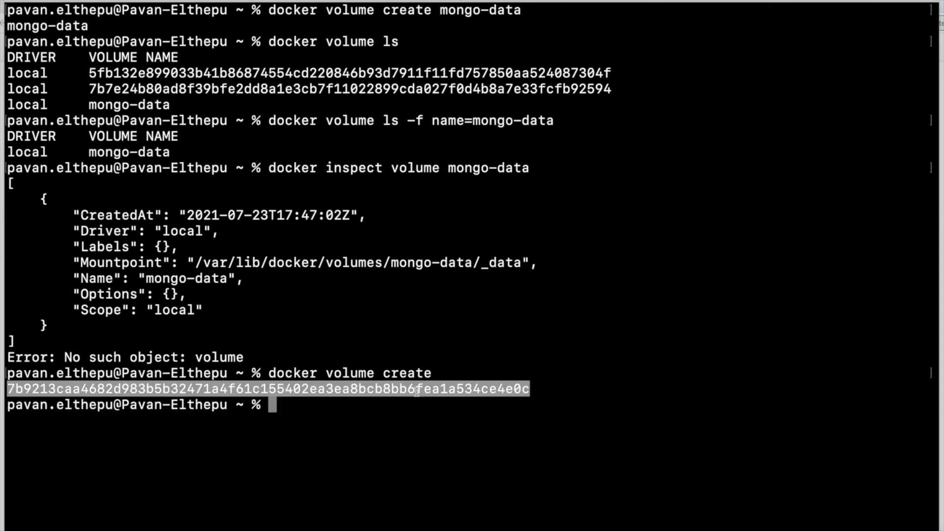
pyautogui.click(417, 391)
# - List all volumes to find the new ID among four, then clear the screen
pyautogui.write('docker volume ls')
pyautogui.press('Return')
pyautogui.doubleClick(572, 468)
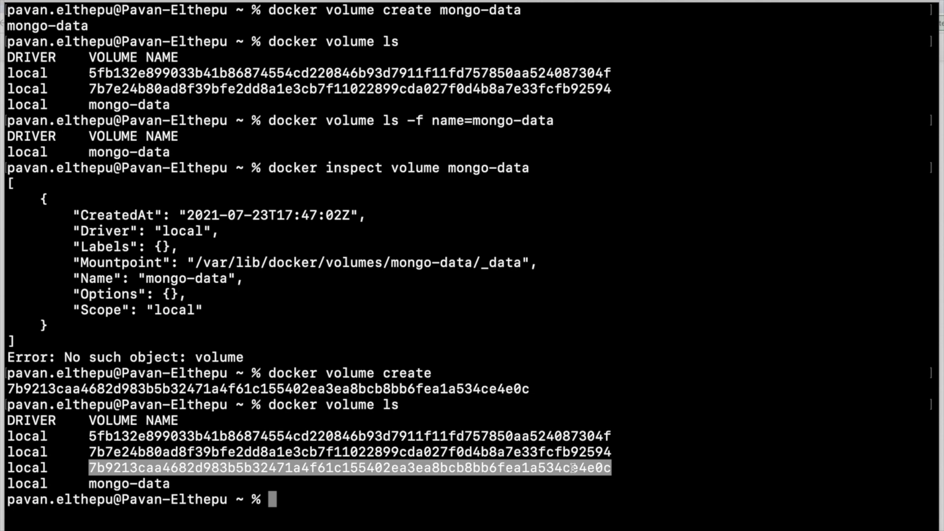
pyautogui.click(676, 445)
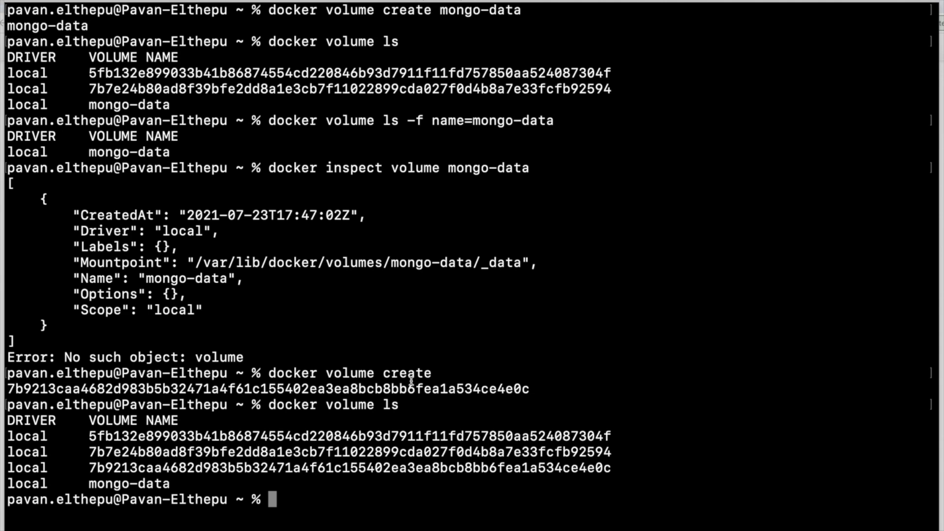
pyautogui.press('super+k')
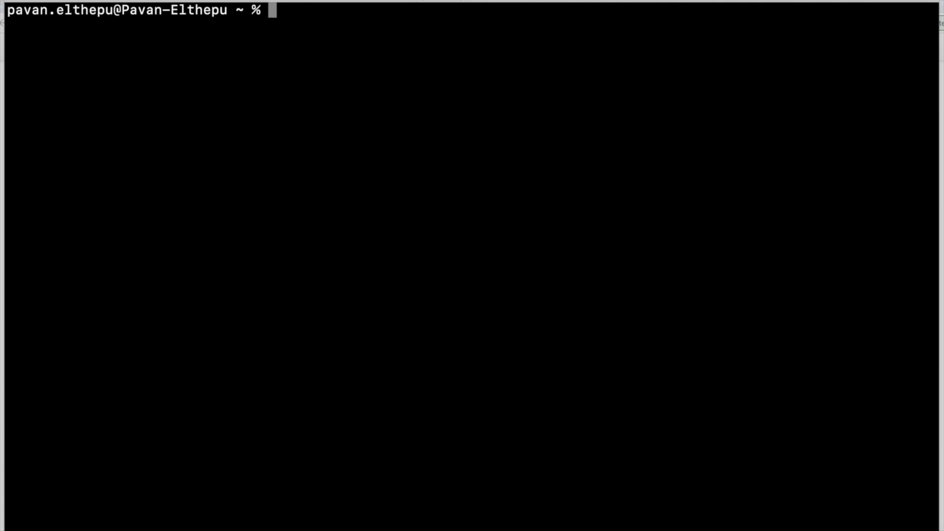
# - Stop and remove the existing mongodb container
pyautogui.write('dock')
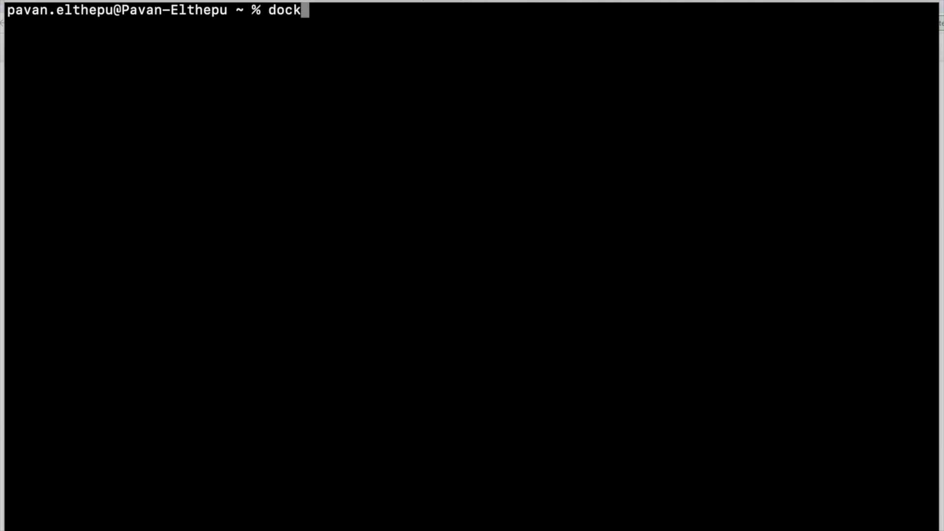
pyautogui.write('er stop mongodb')
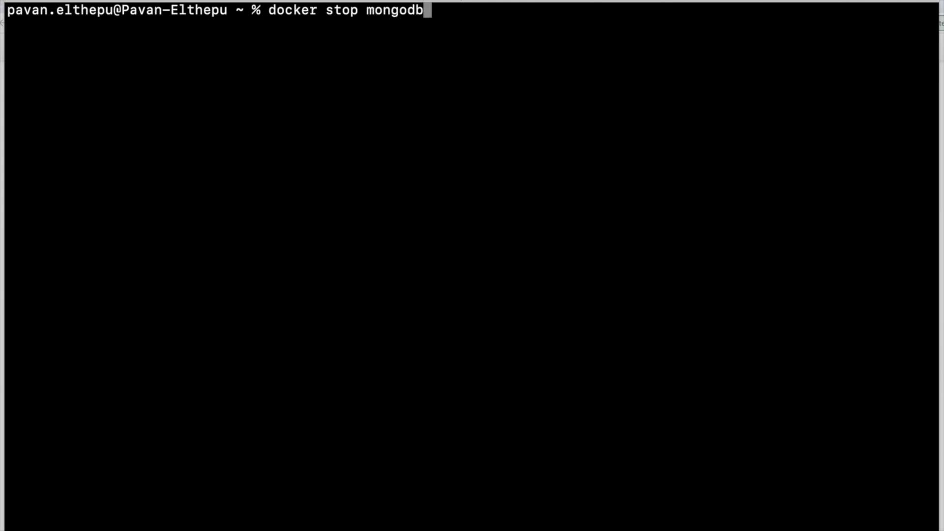
pyautogui.press('Return')
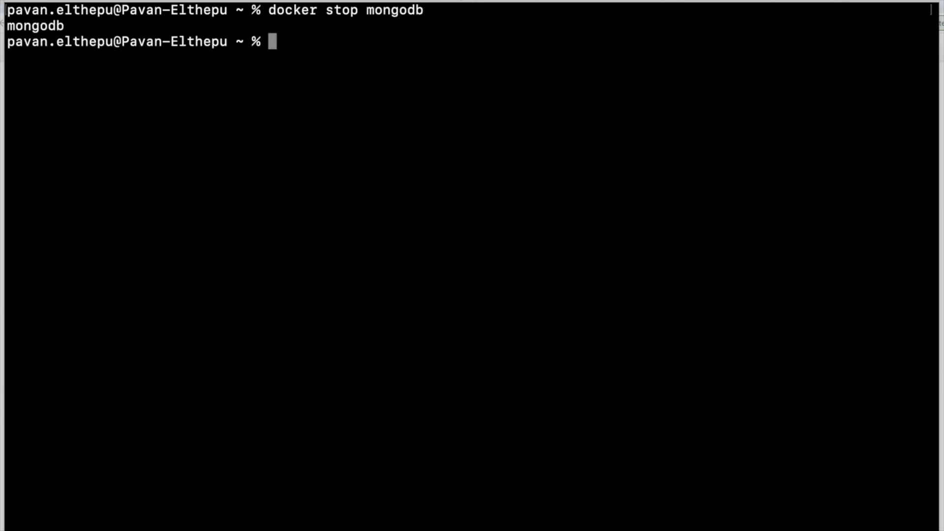
pyautogui.write('docker rm')
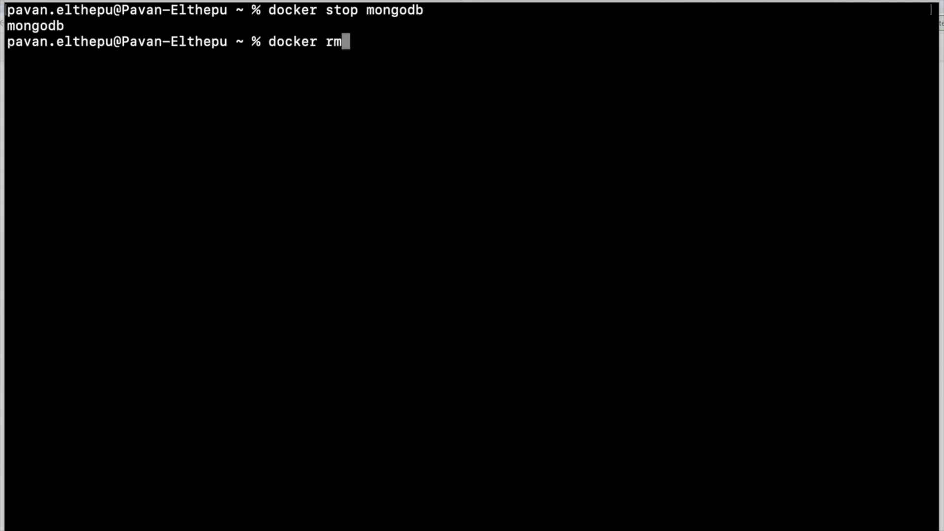
pyautogui.write(' mongodb')
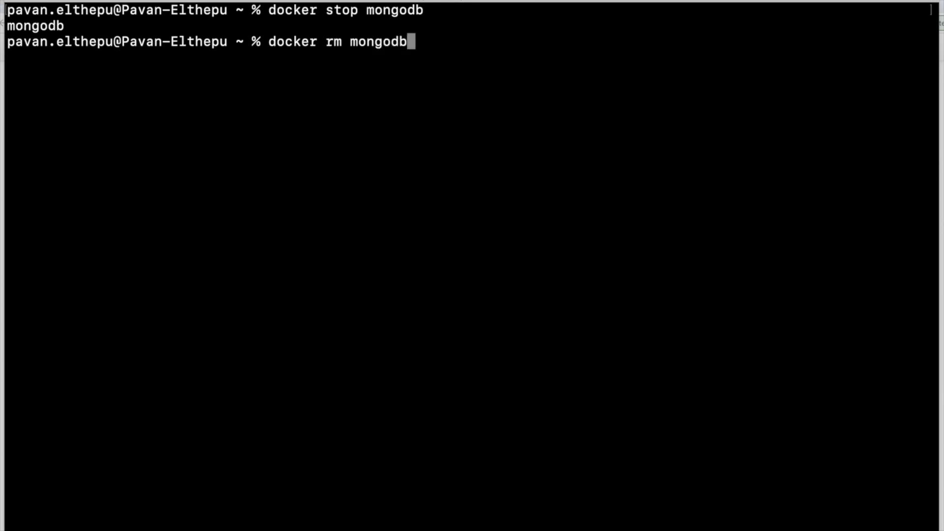
pyautogui.press('Return')
# - Rerun the mongodb docker run command with -v mongo-data:/data/db added before the image
pyautogui.press('super+v')
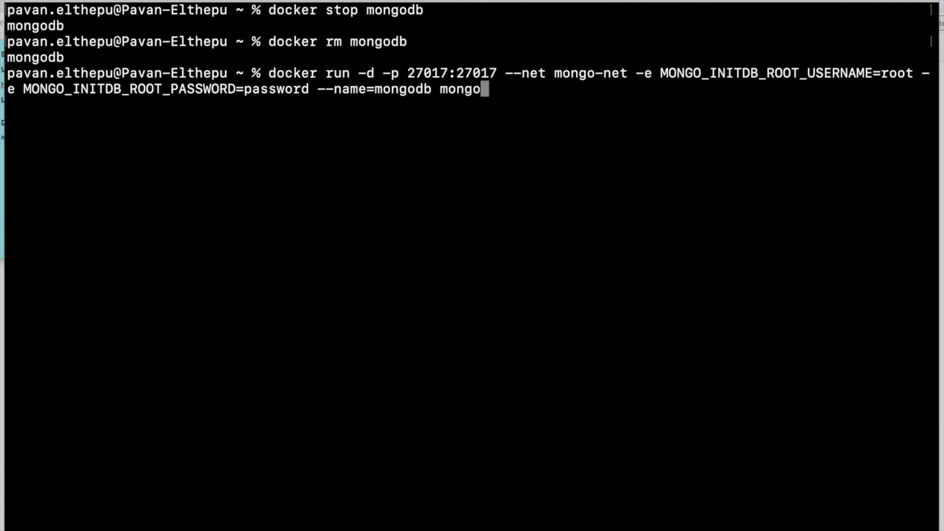
pyautogui.press('Left')
pyautogui.press('Left')
pyautogui.press('Left')
pyautogui.press('Left')
pyautogui.press('Left')
pyautogui.write('-v')
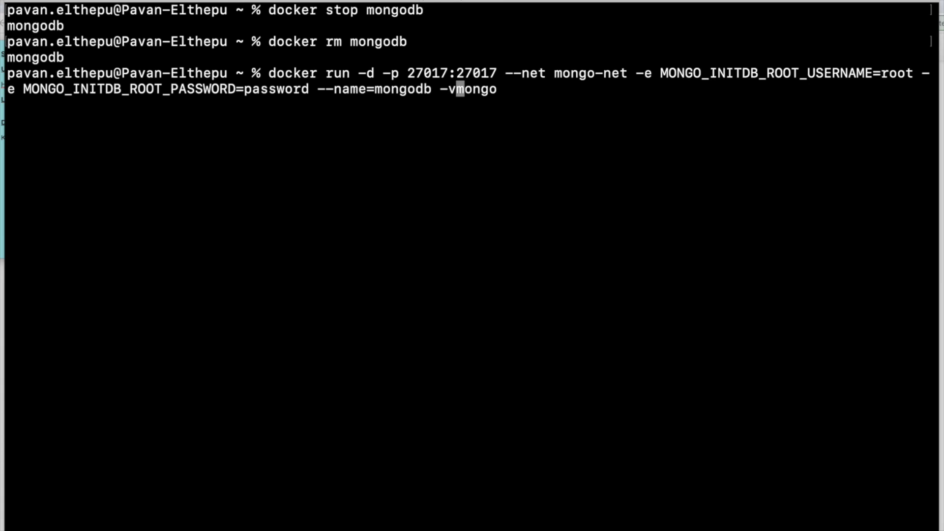
pyautogui.write(' mongo-data ')
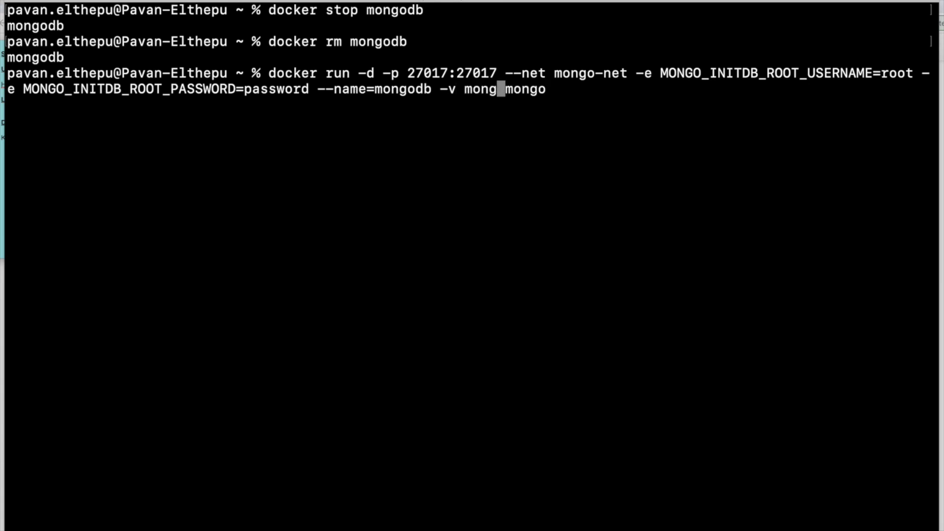
pyautogui.write(':')
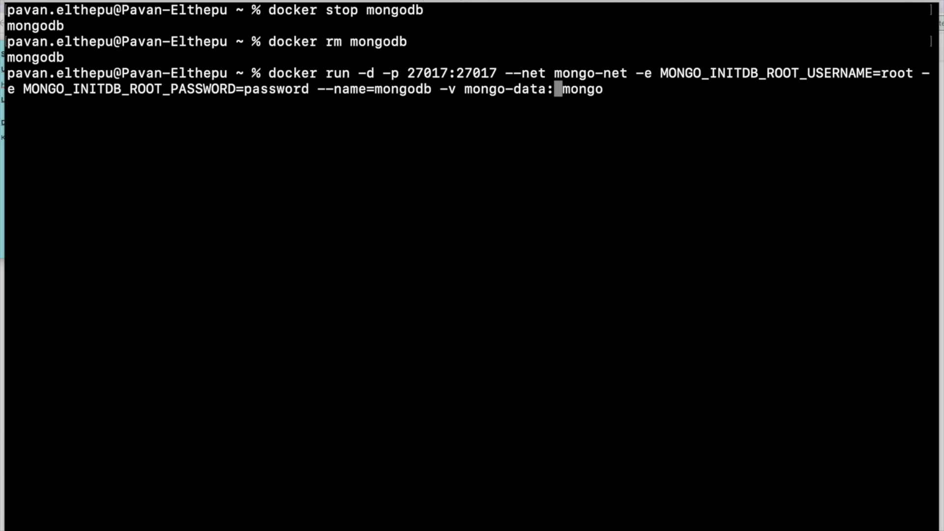
pyautogui.write('/data/db')
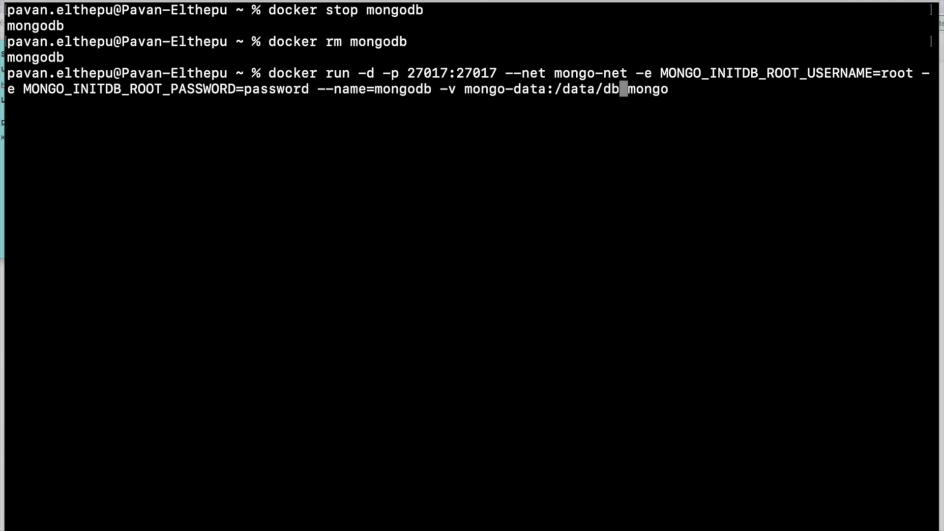
pyautogui.moveTo(439, 89); pyautogui.dragTo(619, 87)
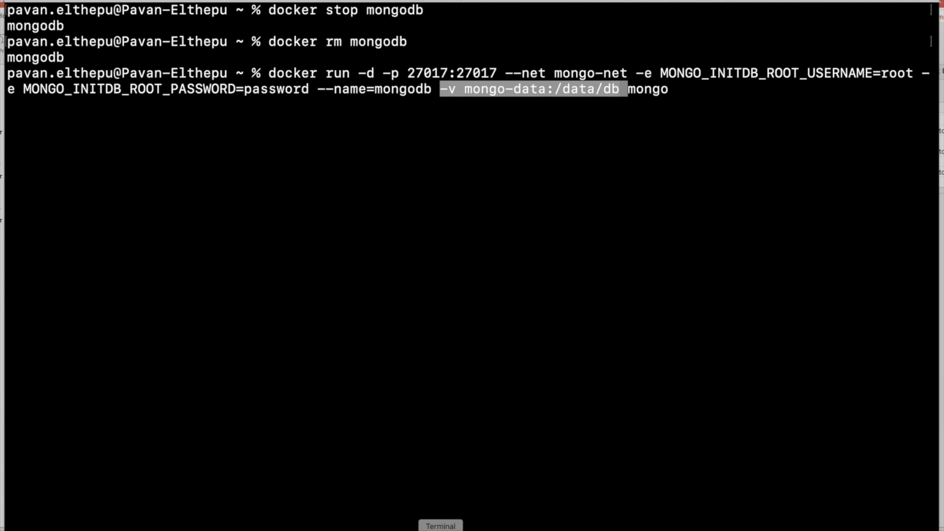
pyautogui.press('Return')
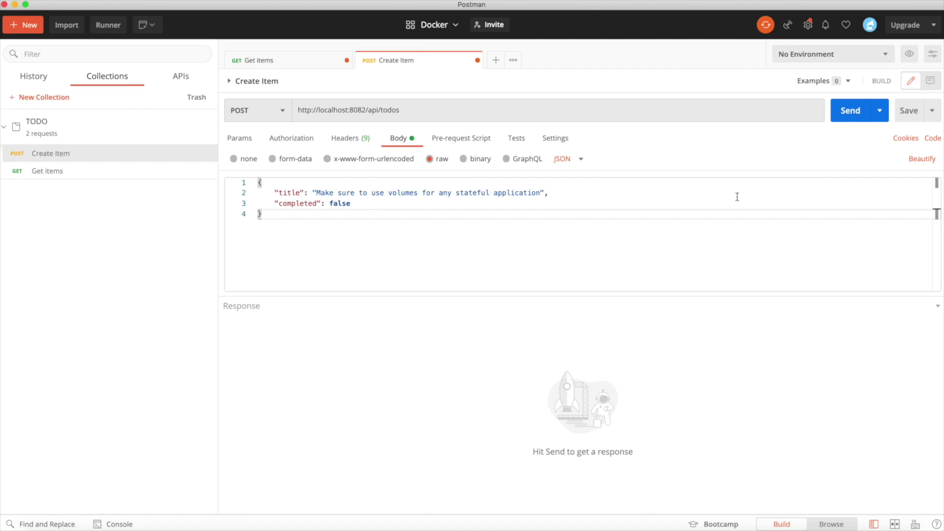
# - Send the Create Item request for 'Make sure to use volumes for any stateful application' and get 200 OK
pyautogui.click(850, 114)
pyautogui.moveTo(316, 193); pyautogui.dragTo(548, 193)
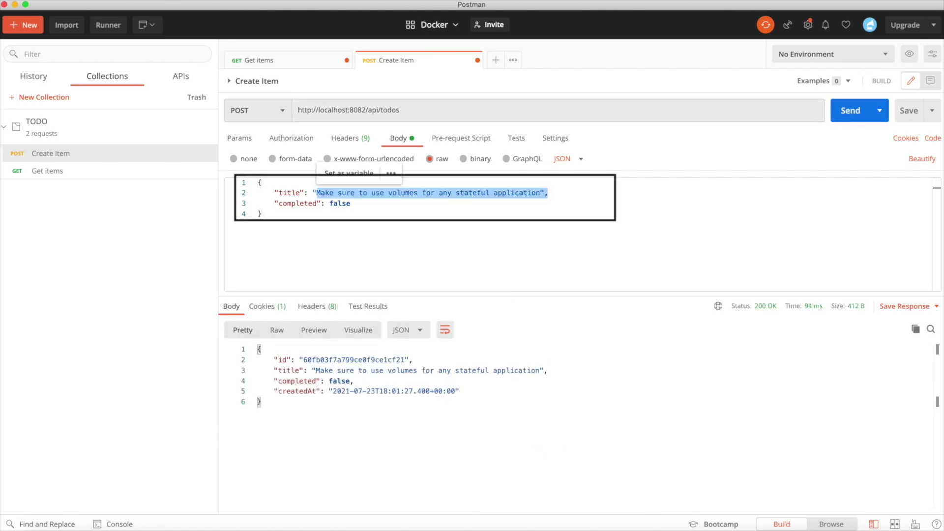
pyautogui.click(492, 214)
pyautogui.click(435, 528)
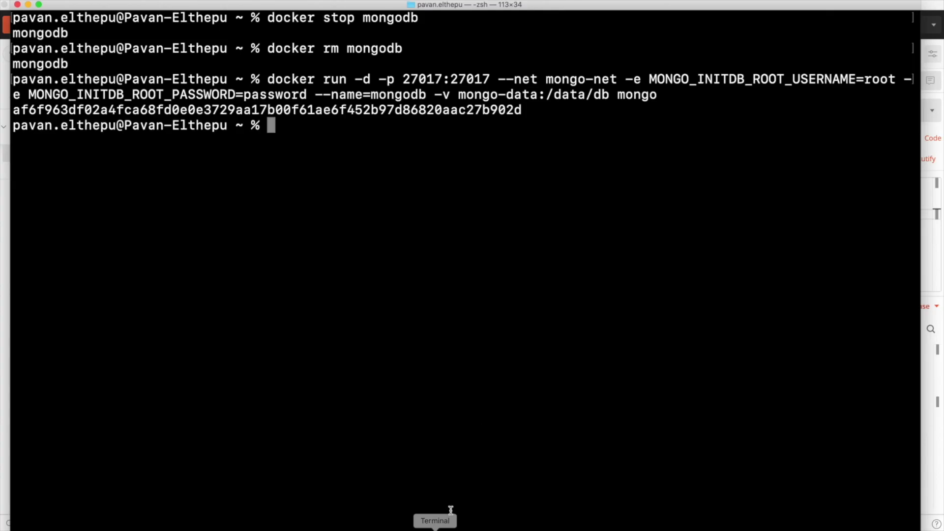
# - Clear the screen, then stop and remove the mongodb container
pyautogui.press('super+k')
pyautogui.write('docker stop')
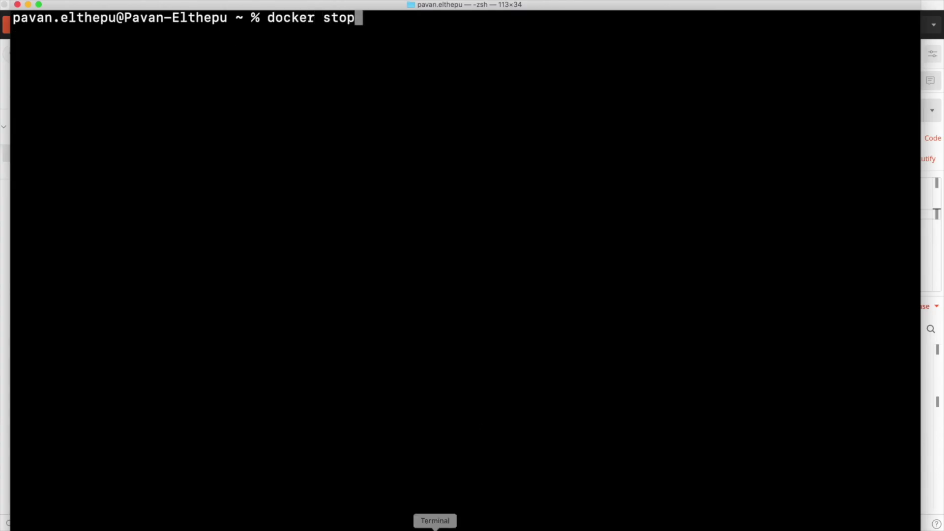
pyautogui.write(' mongodb')
pyautogui.press('Return')
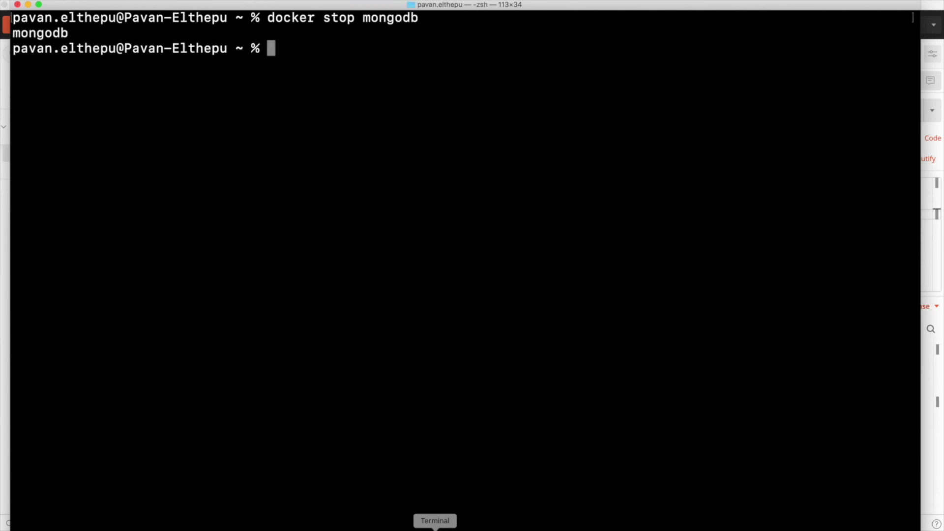
pyautogui.write('docker rm mongodb')
pyautogui.press('Return')
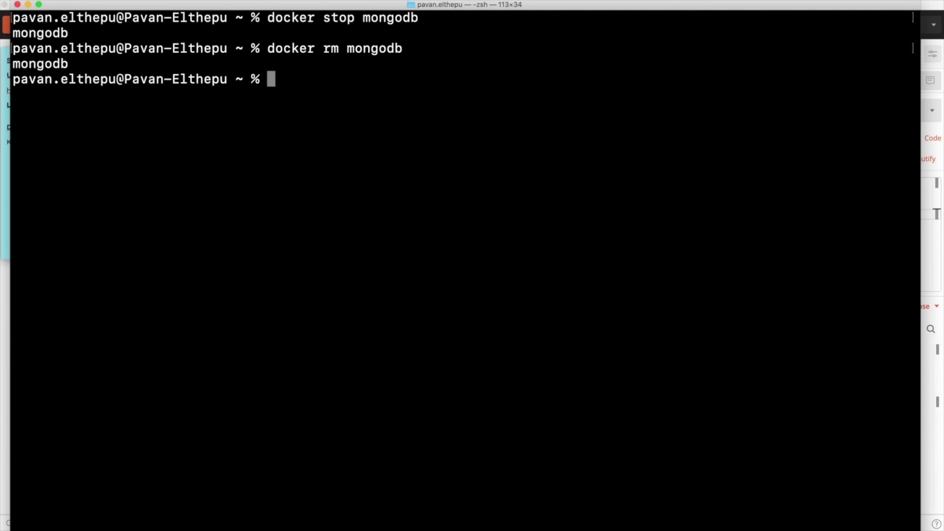
# - Recreate the mongodb container with the same -v mongo-data:/data/db mount
pyautogui.press('super+v')
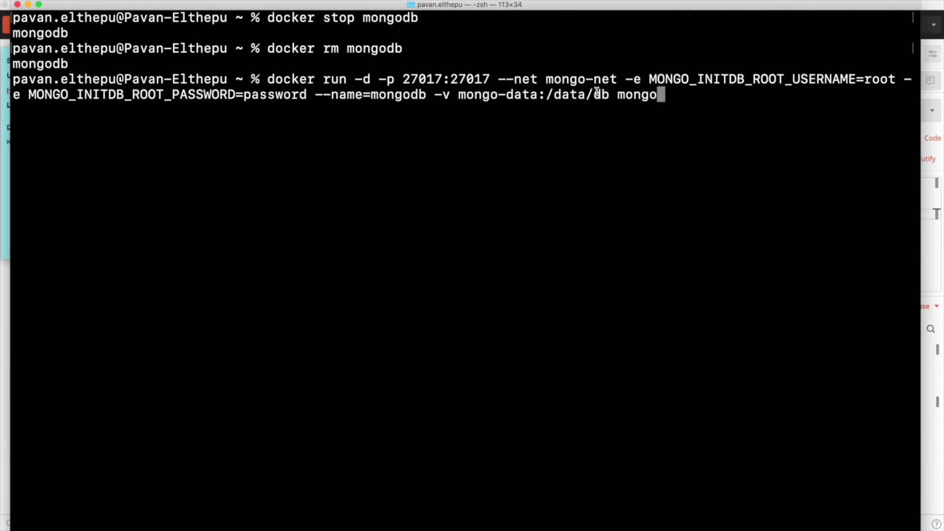
pyautogui.moveTo(434, 95); pyautogui.dragTo(609, 93)
pyautogui.press('Return')
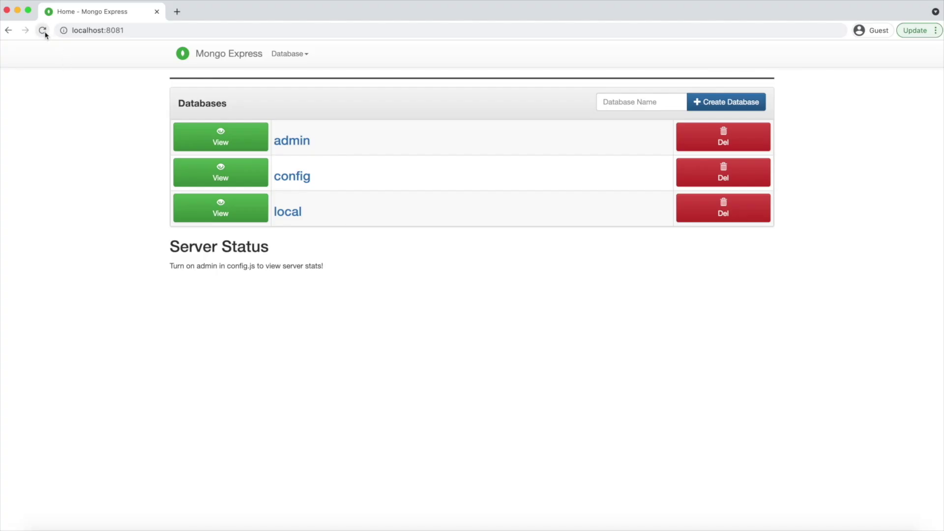
# - Reload Mongo Express and open the saved todo document in the todo database's todos collection
pyautogui.click(43, 30)
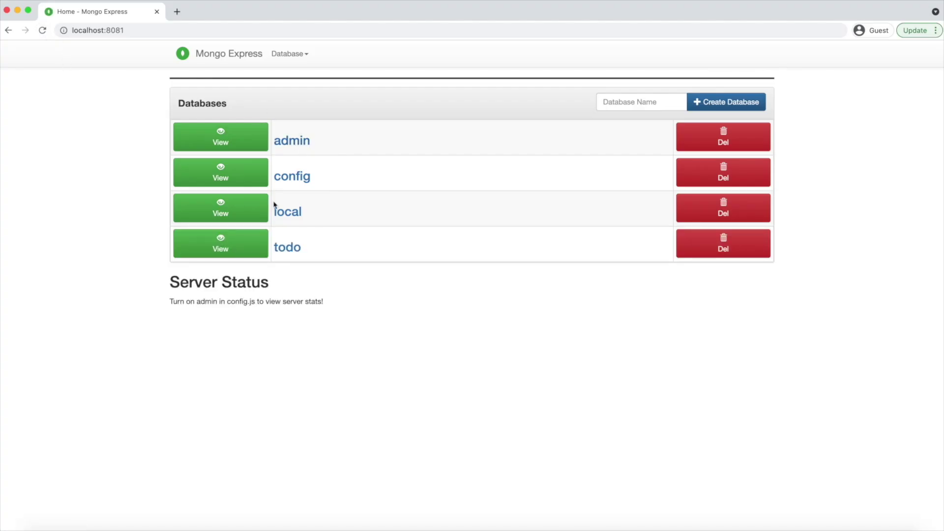
pyautogui.click(287, 249)
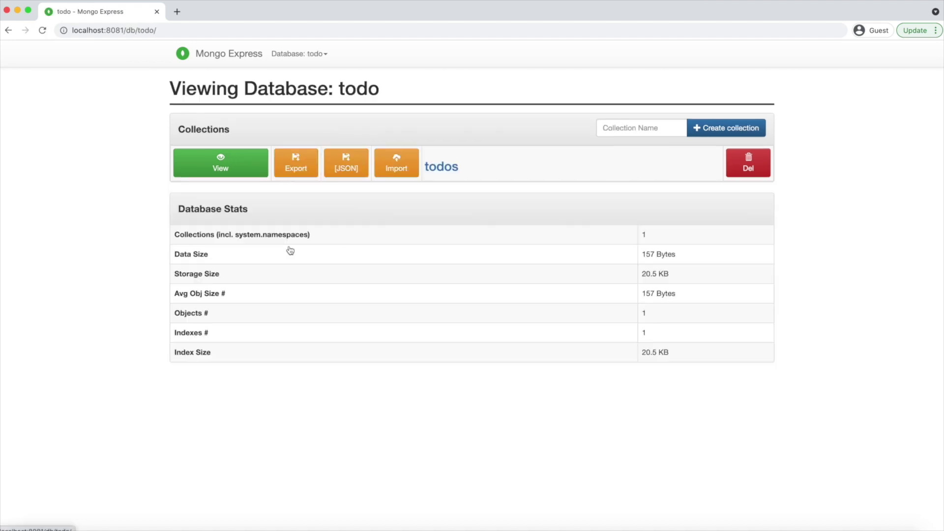
pyautogui.click(442, 167)
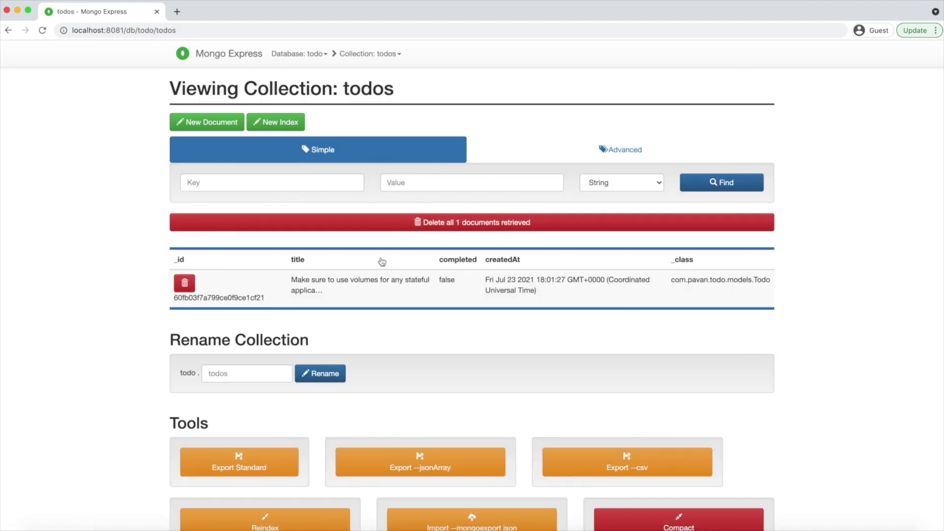
pyautogui.click(327, 294)
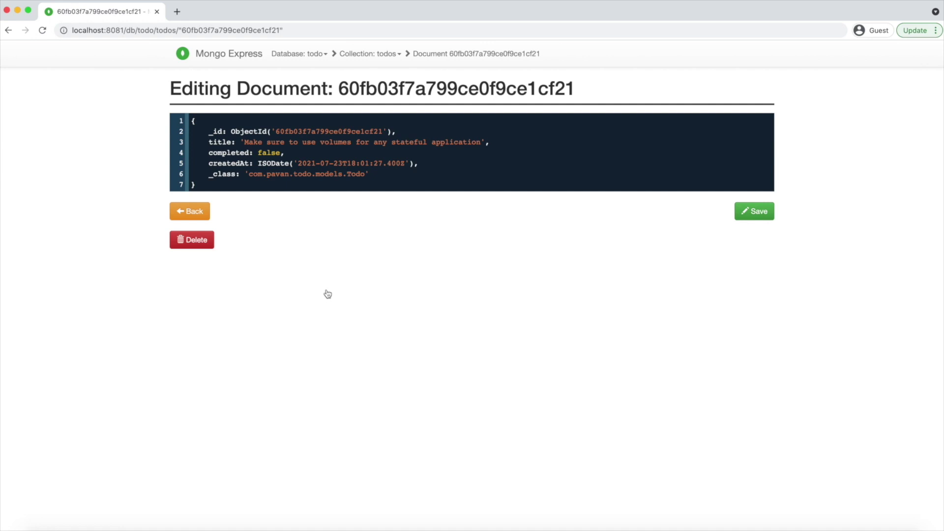
pyautogui.click(435, 529)
# - Run docker inspect mongodb and locate the mongo-data Source path in Mounts
pyautogui.write('docker inspec')
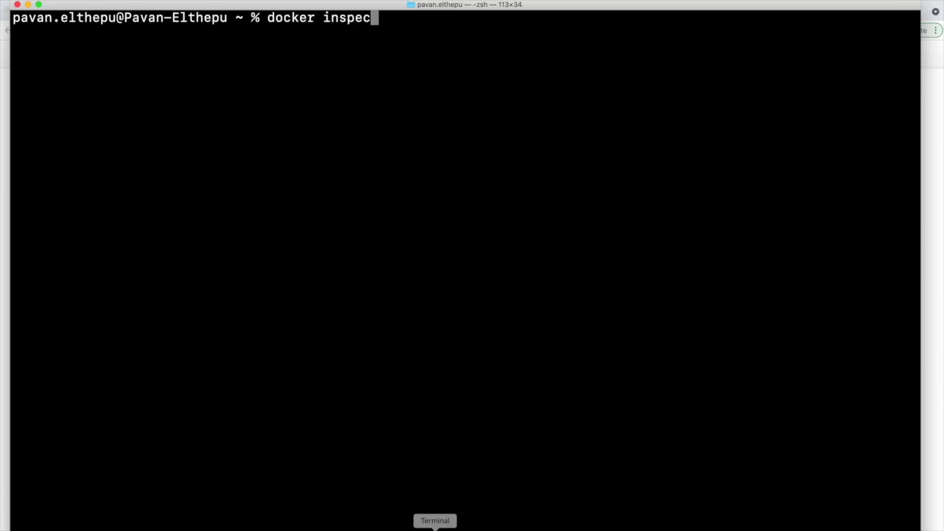
pyautogui.write('t mongodb')
pyautogui.press('Return')
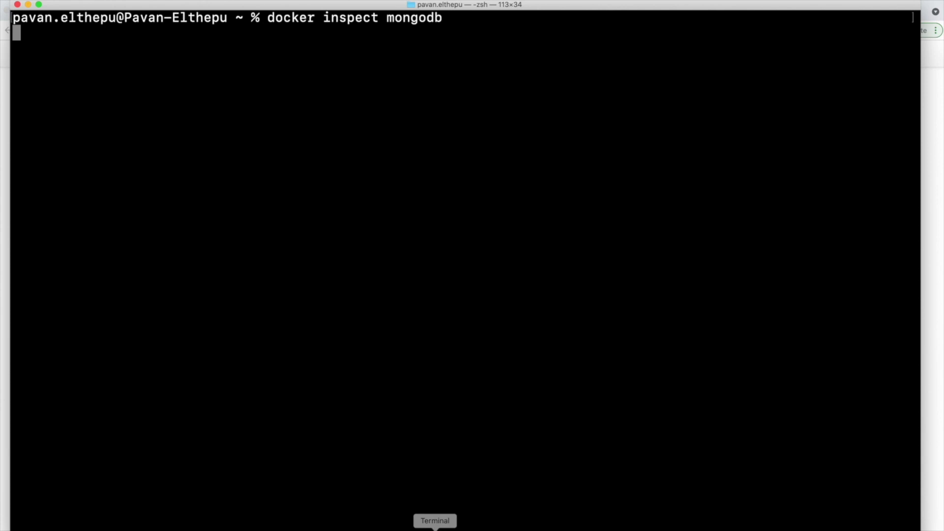
pyautogui.moveTo(78, 202); pyautogui.dragTo(123, 373)
pyautogui.click(227, 327)
pyautogui.scroll(-3, 227, 327)
pyautogui.moveTo(228, 327); pyautogui.dragTo(545, 328)
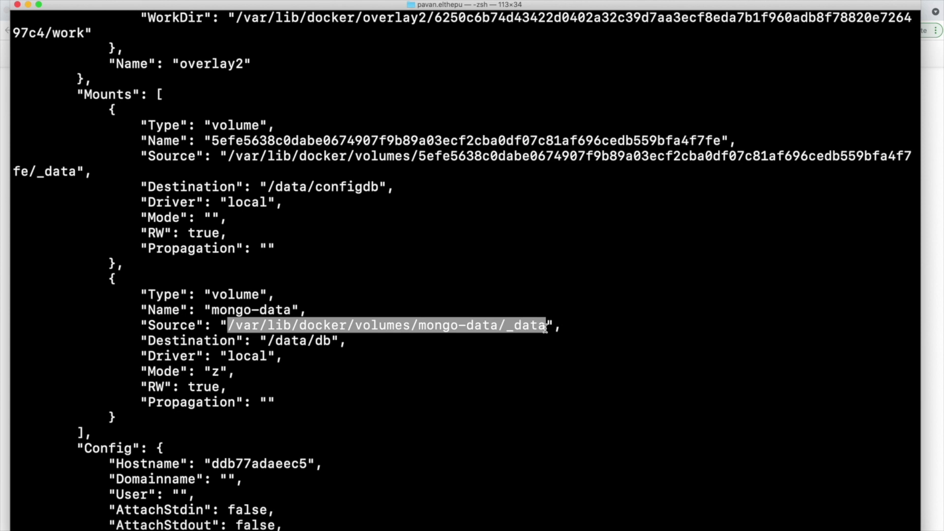
# - Clear the screen and try cd /var/lib/docker, which fails as nonexistent
pyautogui.press('super+k')
pyautogui.write('cd')
pyautogui.write('/var/lib/docker')
pyautogui.press('Return')
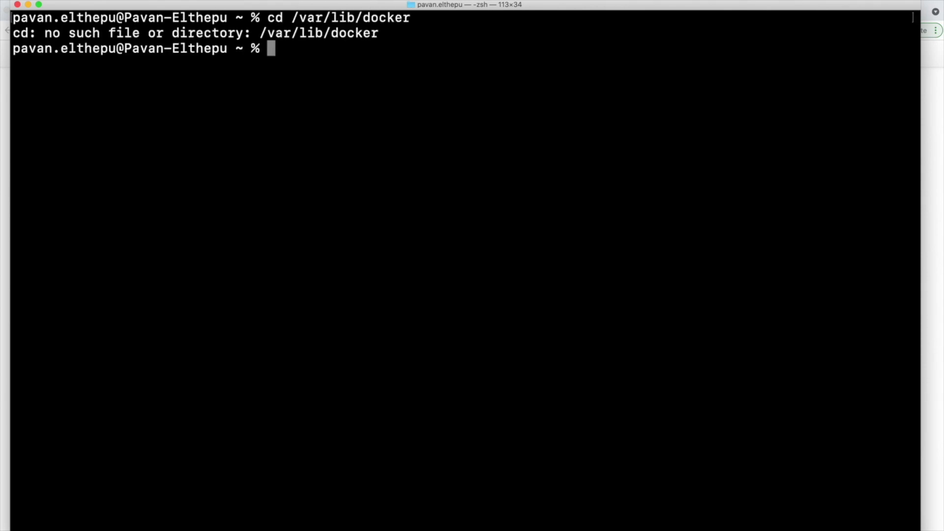
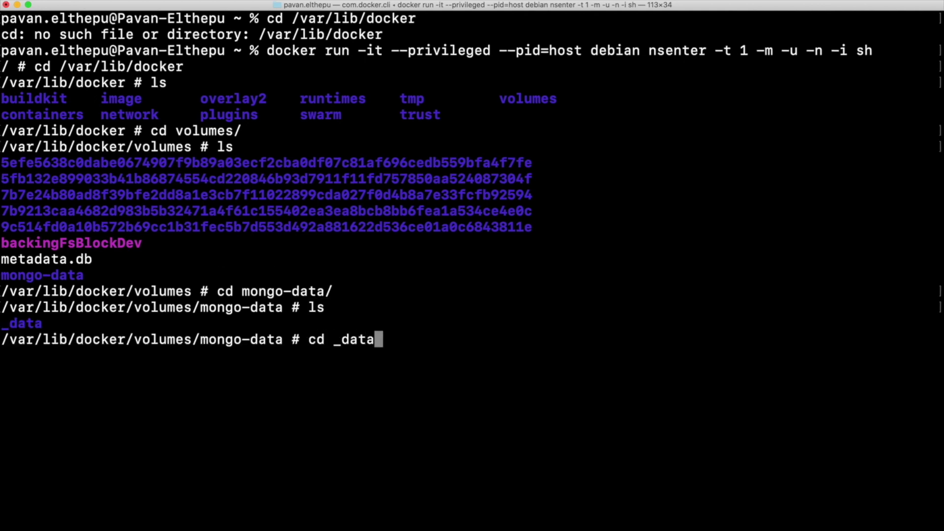
# - Enter _data, list its WiredTiger, collection and index files, and highlight the word 'collection'
pyautogui.press('Return')
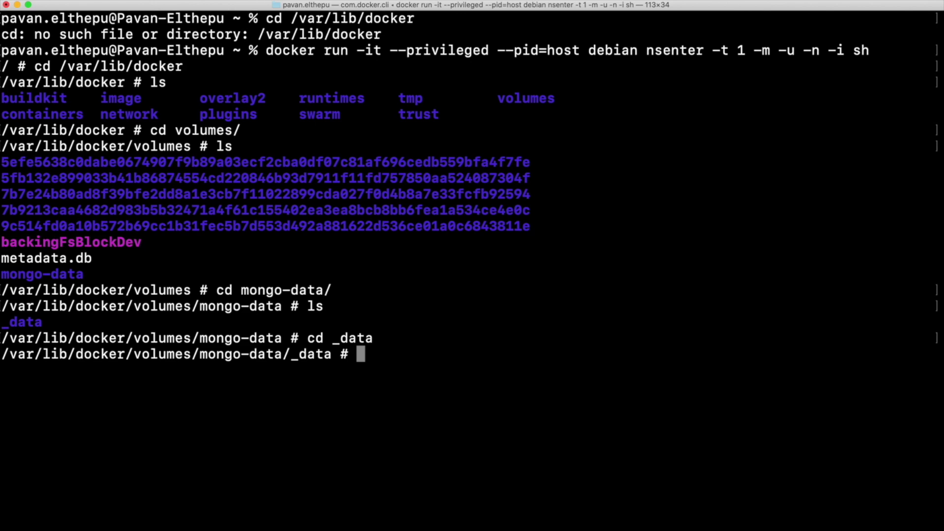
pyautogui.write('ls')
pyautogui.press('Return')
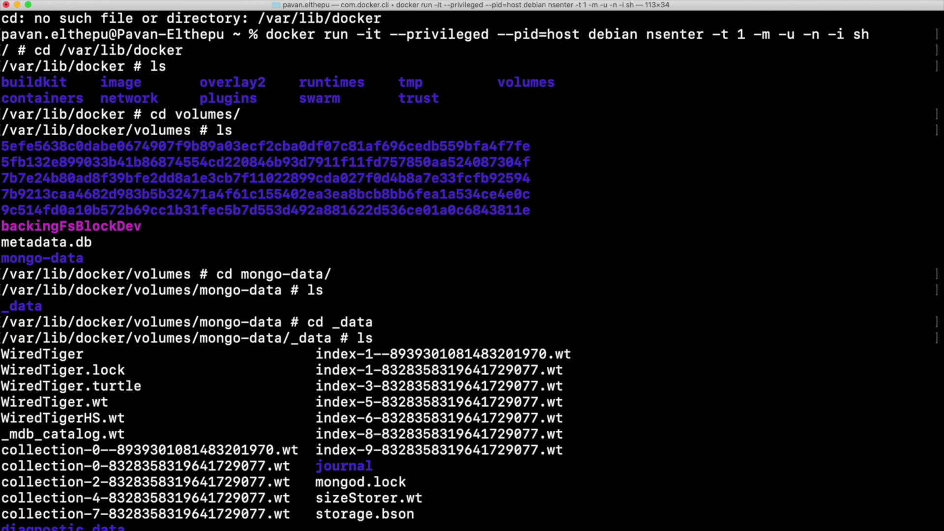
pyautogui.doubleClick(62, 450)
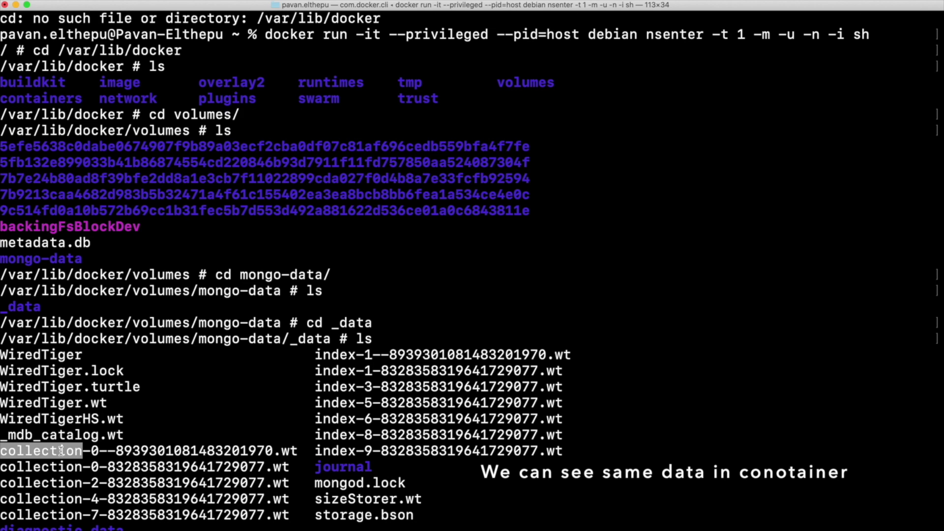
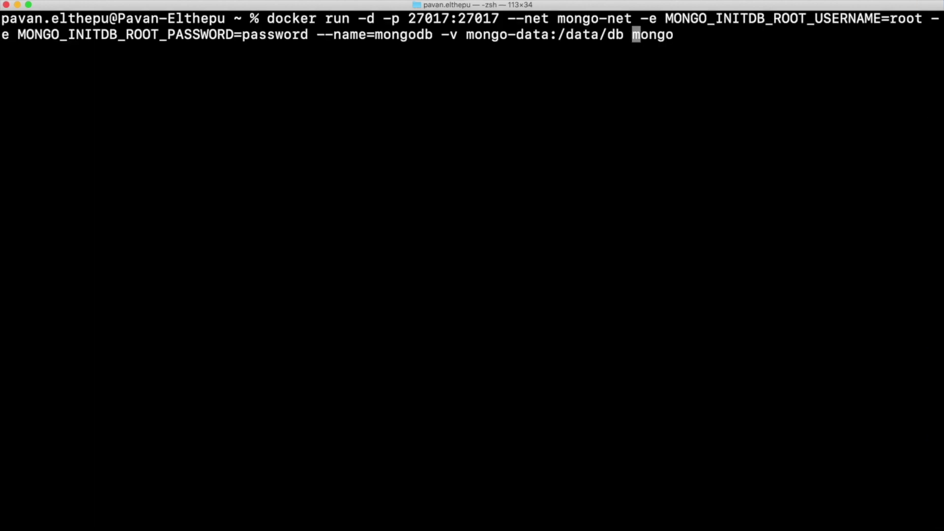
# - Replace 'mongo-data' after -v in the docker run command with the pasted host Documents/data path
pyautogui.press('Left')
pyautogui.press('Left')
pyautogui.press('Left')
pyautogui.press('Left')
pyautogui.press('Left')
pyautogui.press('Left')
pyautogui.press('Left')
pyautogui.press('Left')
pyautogui.press('Left')
pyautogui.press('BackSpace')
pyautogui.press('BackSpace')
pyautogui.press('BackSpace')
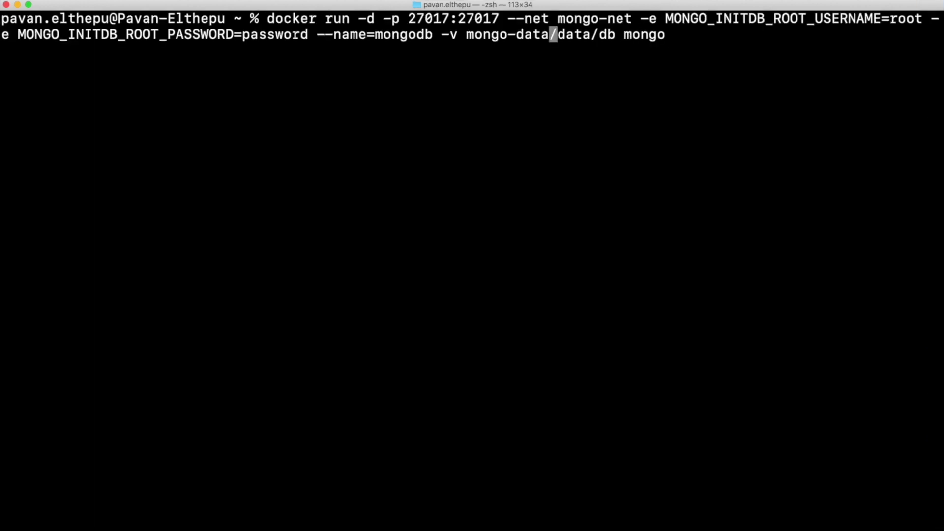
pyautogui.press('BackSpace')
pyautogui.press('BackSpace')
pyautogui.press('BackSpace')
pyautogui.press('BackSpace')
pyautogui.press('BackSpace')
pyautogui.press('BackSpace')
pyautogui.press('BackSpace')
pyautogui.press('BackSpace')
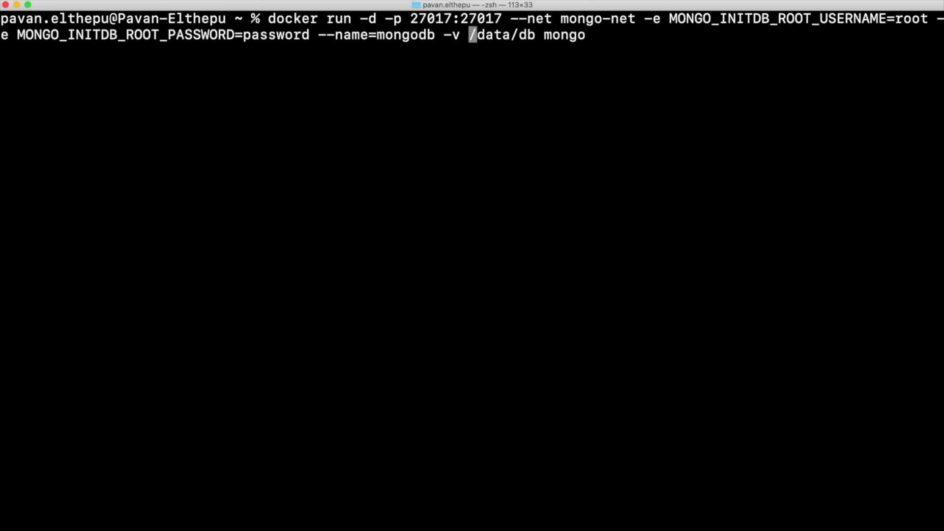
pyautogui.write('/Users/pavan.elthepu/Documents/data:')
pyautogui.moveTo(461, 34); pyautogui.dragTo(762, 34)
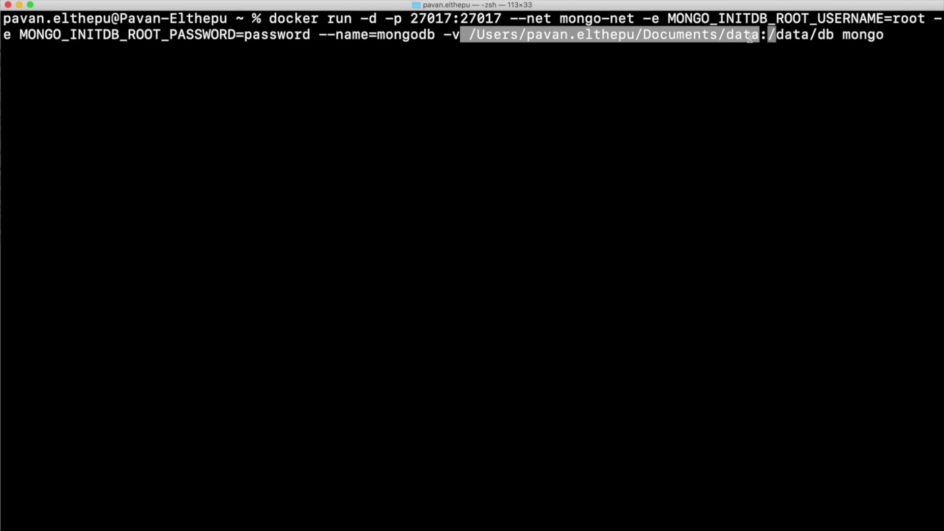
# - Discard the pending command and run 'docker volume rm mongo-data', which fails with 'volume is in use'
pyautogui.hotkey('ctrl', 'u')
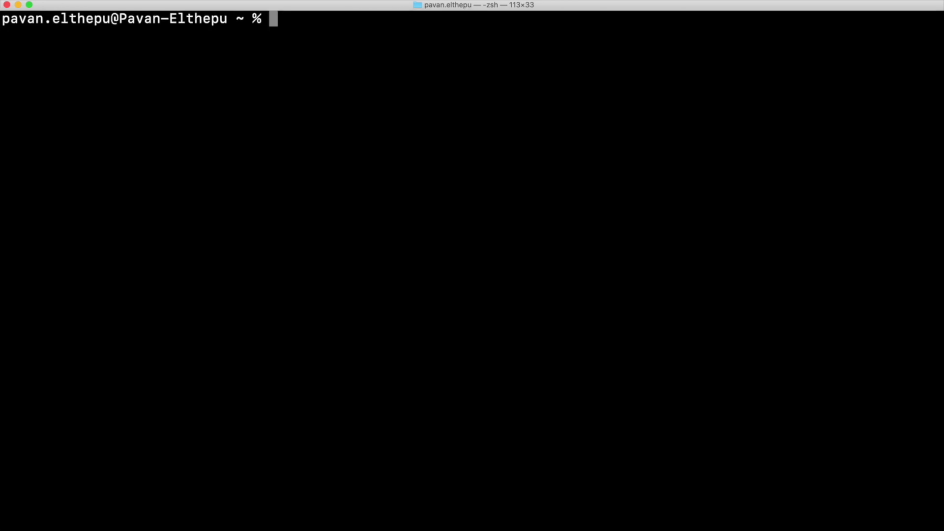
pyautogui.write('docker ')
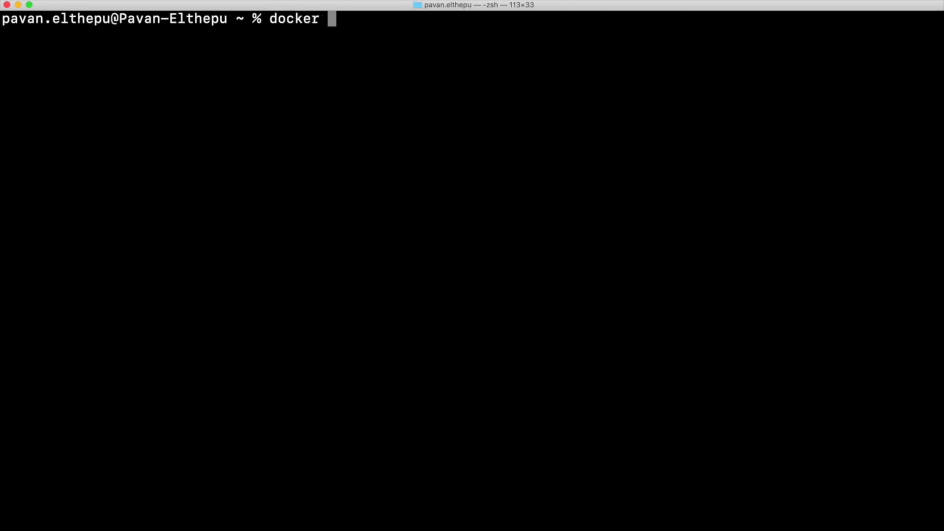
pyautogui.write('volume rm mon')
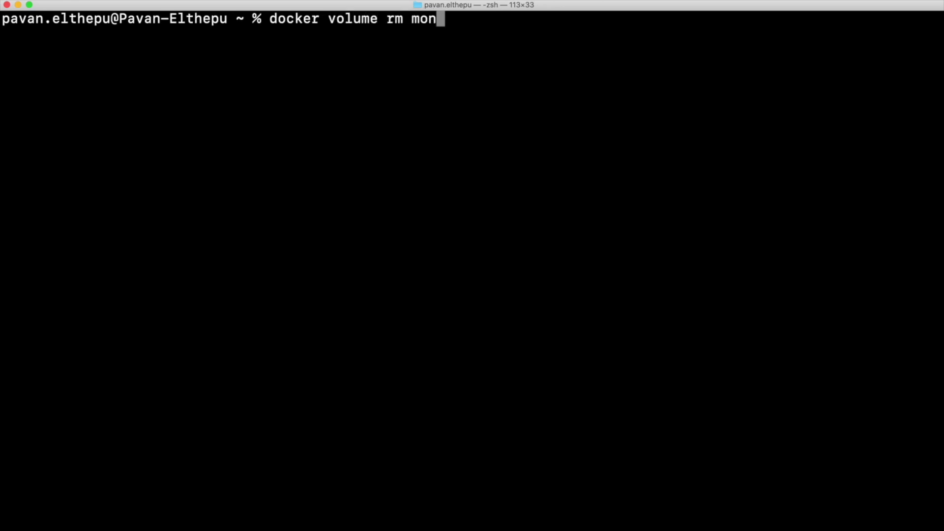
pyautogui.write('go-')
pyautogui.write('data')
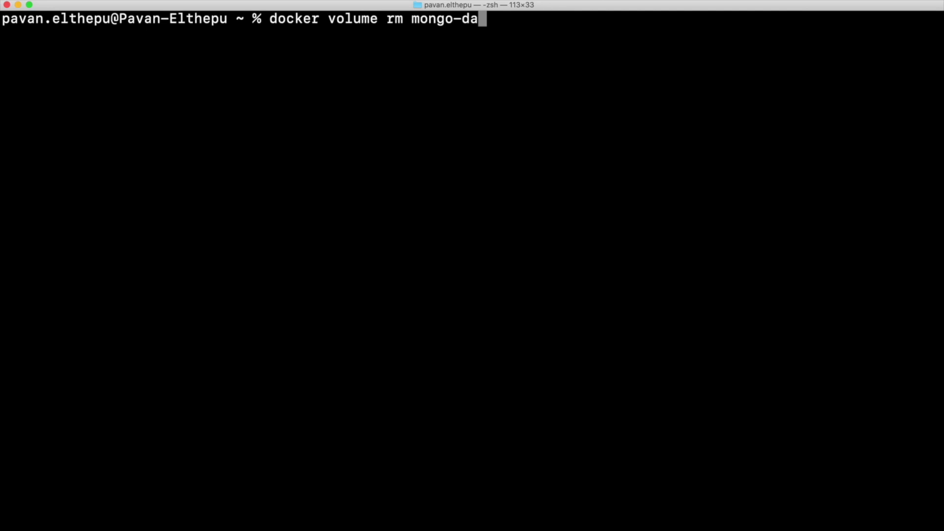
pyautogui.press('Return')
pyautogui.moveTo(395, 35); pyautogui.dragTo(526, 30)
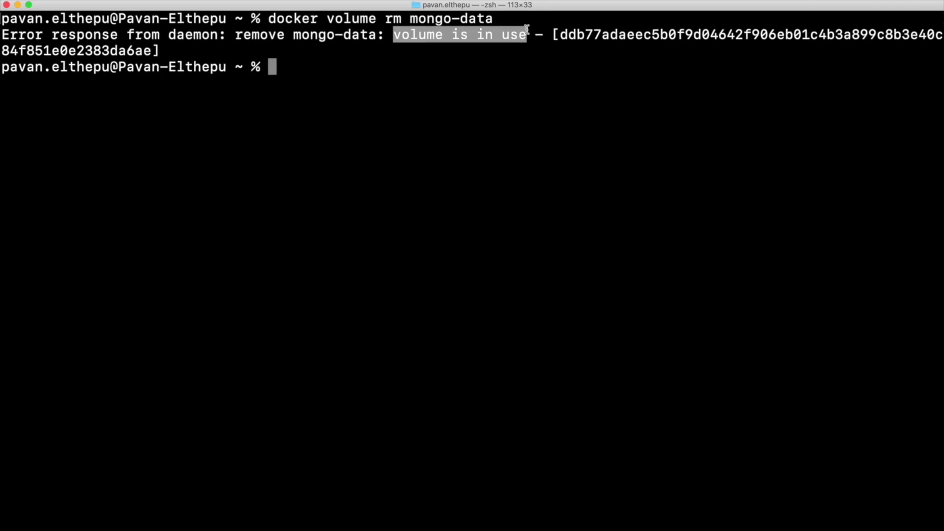
pyautogui.click(527, 30)
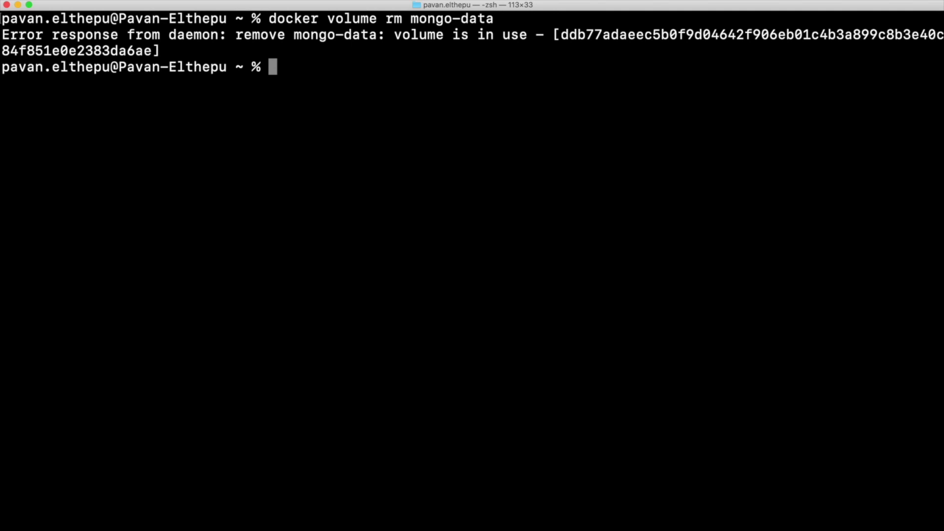
# - Stop and remove the mongodb container with 'docker stop mongodb' and 'docker rm mongodb'
pyautogui.write('docker stop ')
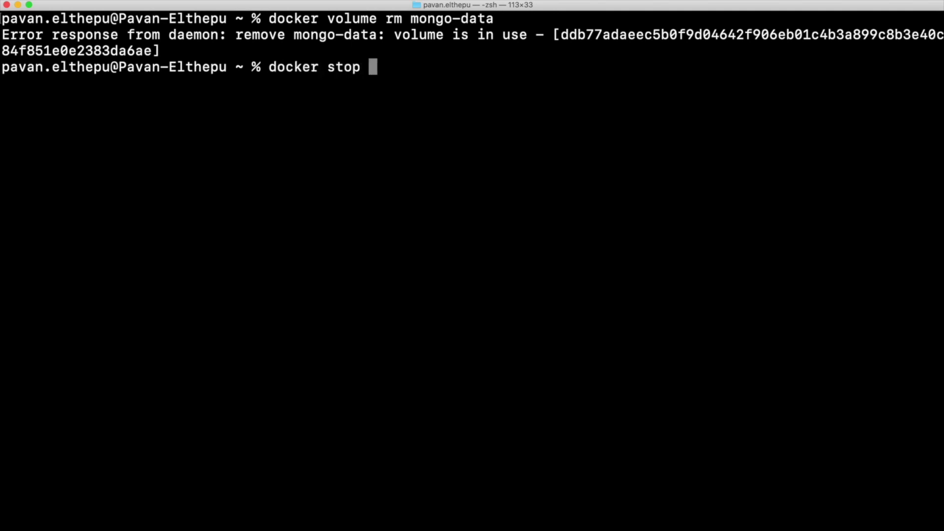
pyautogui.write('mongodb')
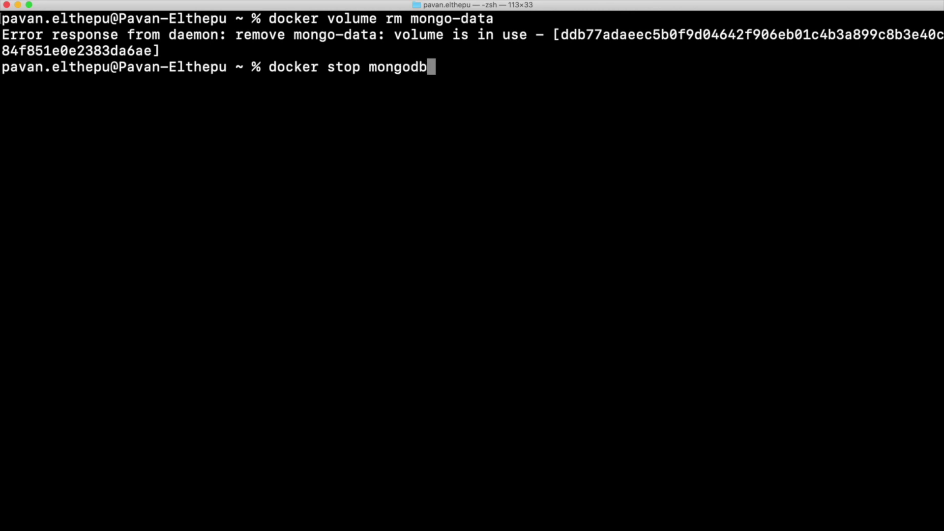
pyautogui.press('Return')
pyautogui.write('docker rm mongodb')
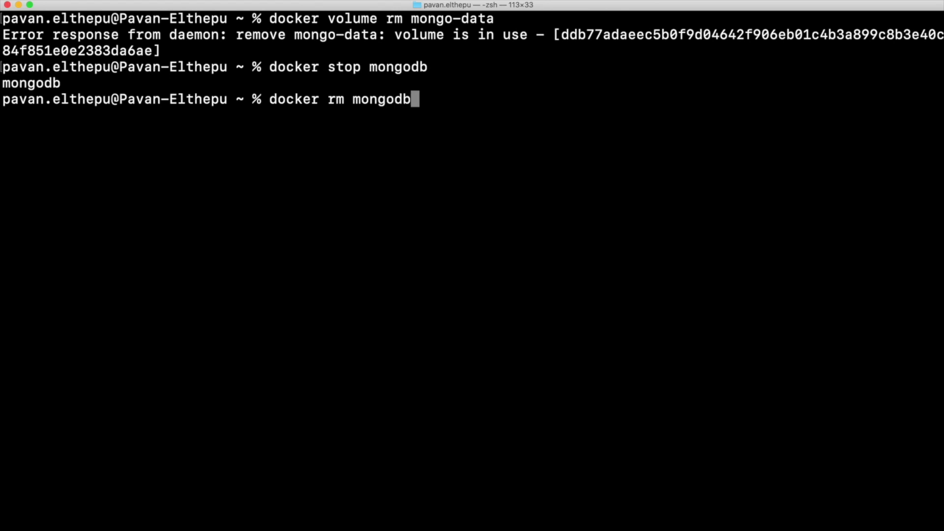
pyautogui.press('Return')
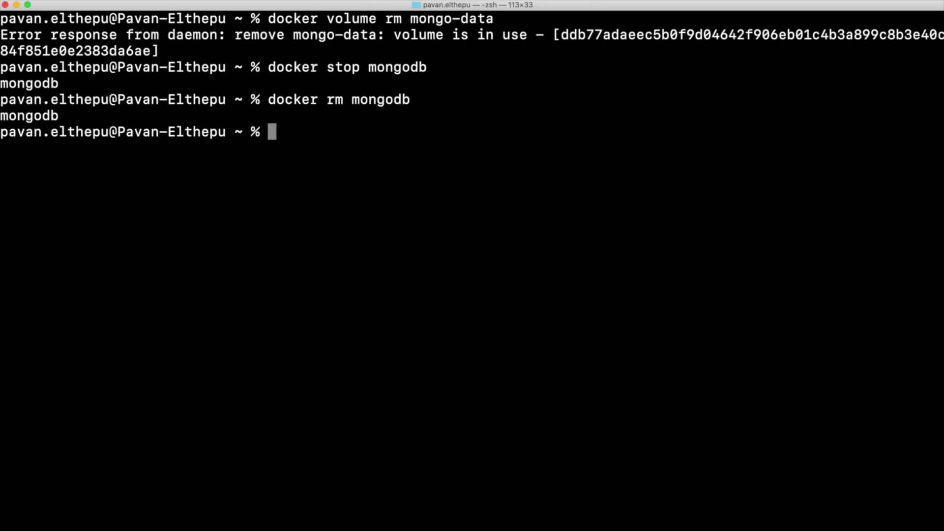
# - Rerun 'docker volume rm mongo-data' from history, then list volumes with 'docker volume ls'
pyautogui.press('Up')
pyautogui.press('Up')
pyautogui.press('Up')
pyautogui.press('Return')
pyautogui.write('docker ')
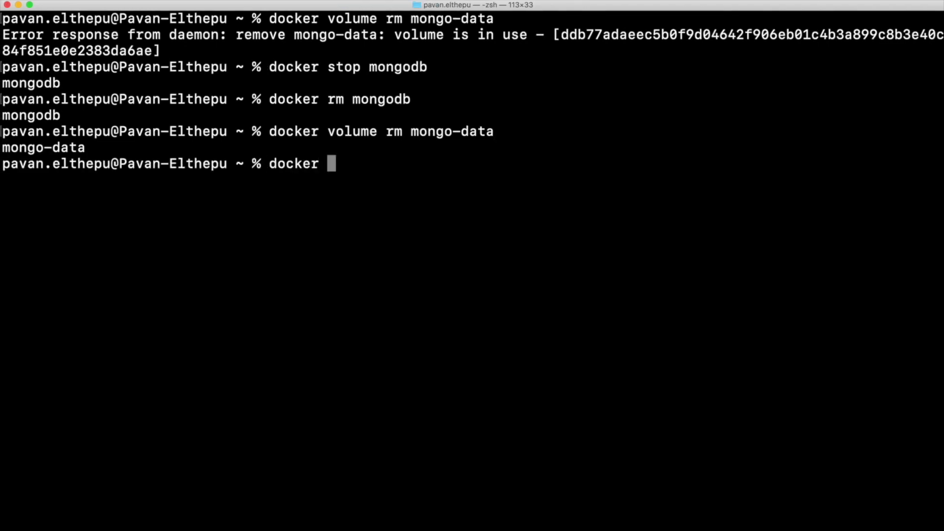
pyautogui.write('volume ls')
pyautogui.press('Return')
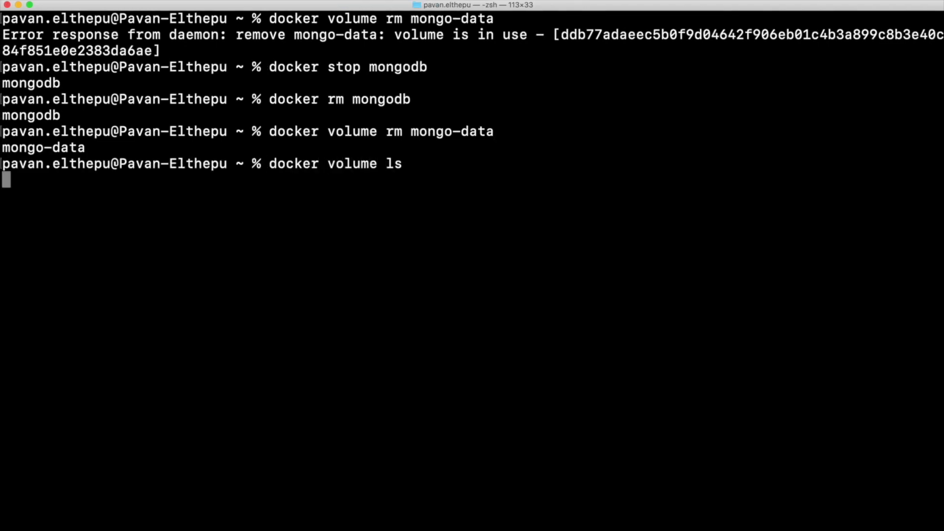
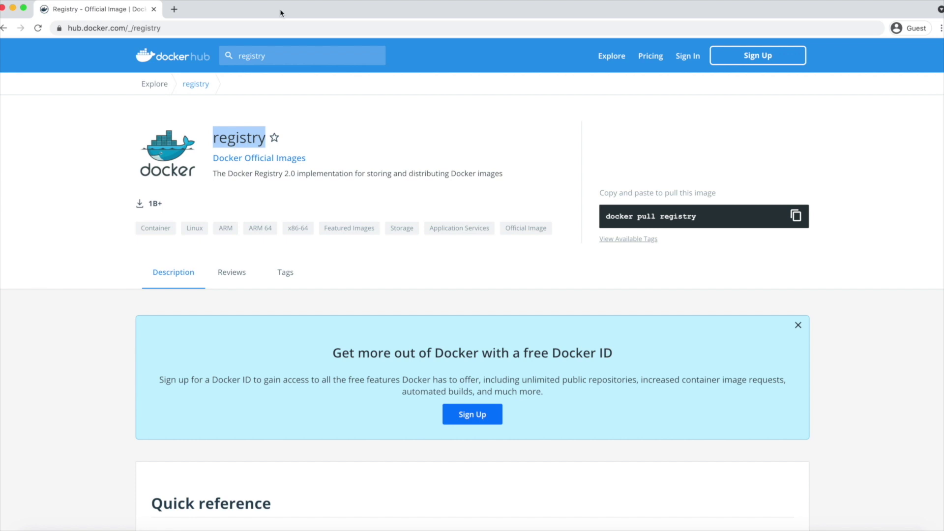
# - Search 'aws console' in a new Chrome tab and sign in to the AWS Management Console as root user
pyautogui.press('super+t')
pyautogui.write('aws console')
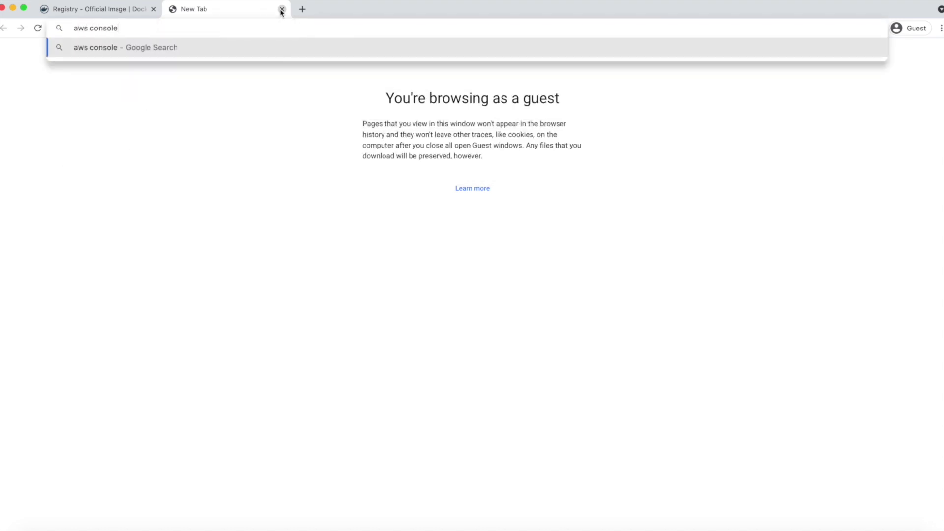
pyautogui.press('Return')
pyautogui.click(209, 159)
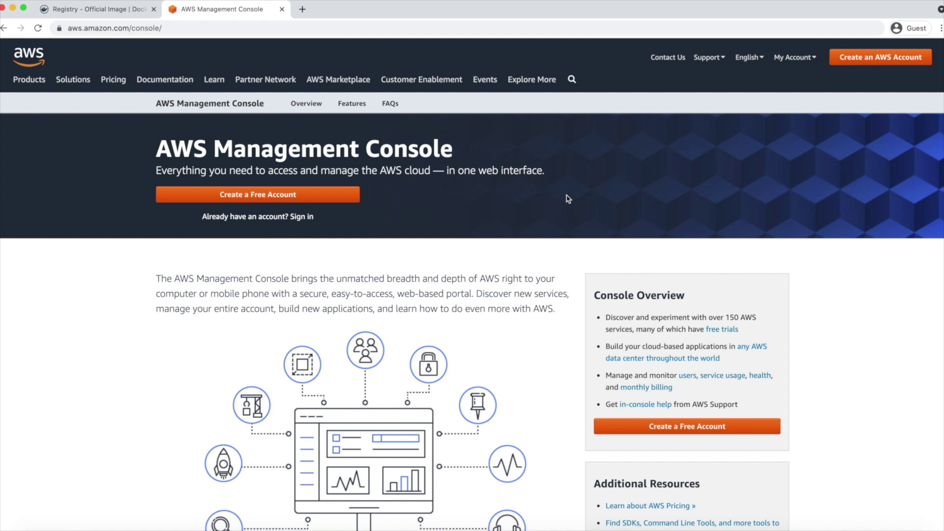
pyautogui.click(308, 219)
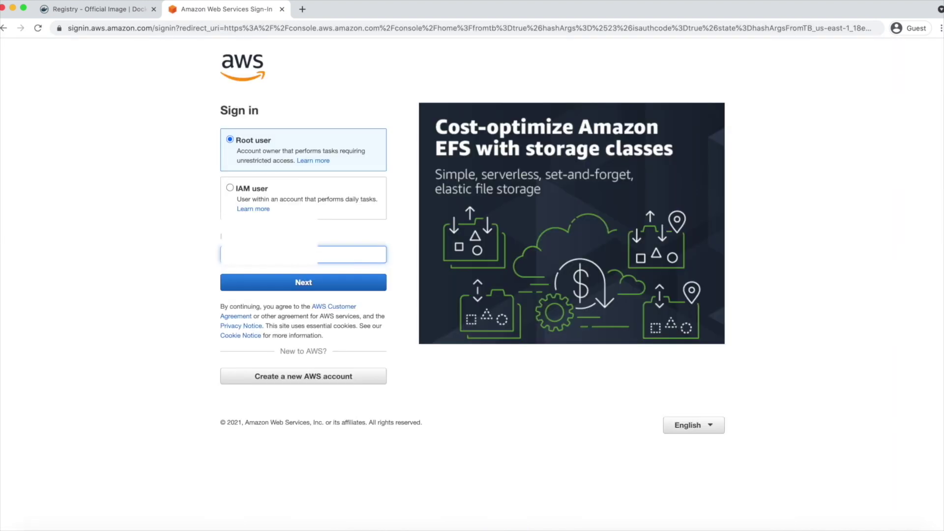
pyautogui.press('Return')
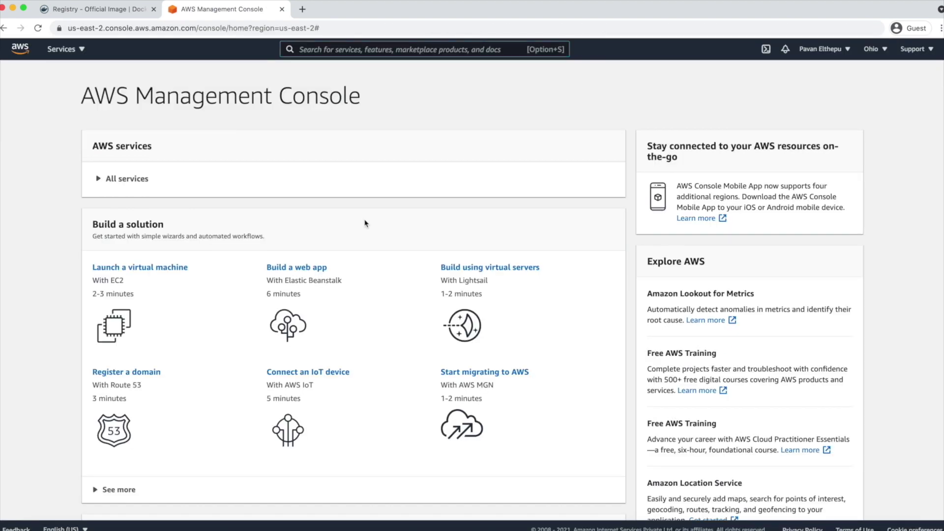
# - Find Elastic Container Registry via the console search for 'ecr' and begin creating a repository
pyautogui.click(440, 50)
pyautogui.write('ecr')
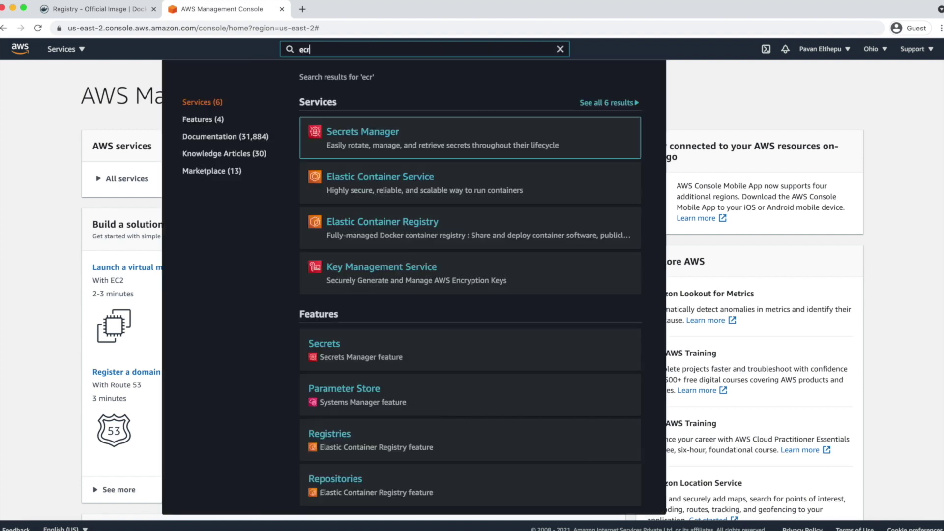
pyautogui.click(401, 222)
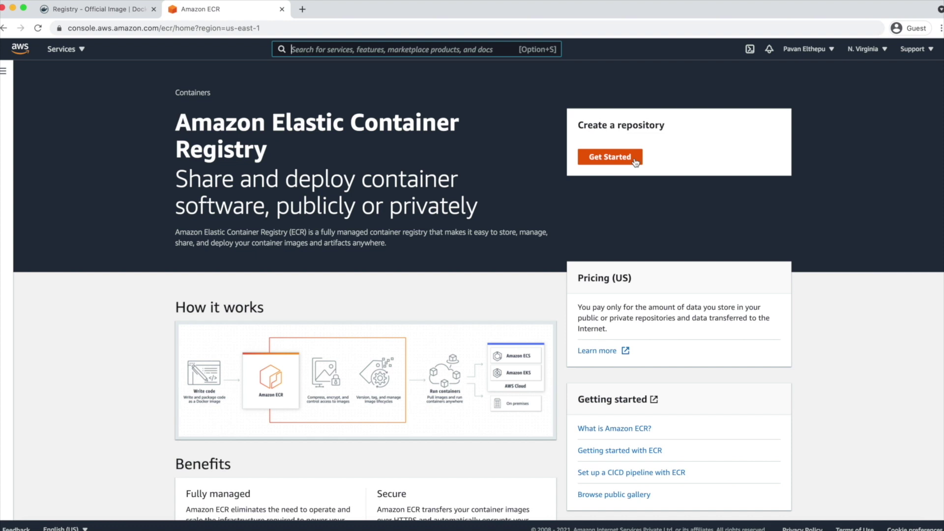
pyautogui.click(609, 157)
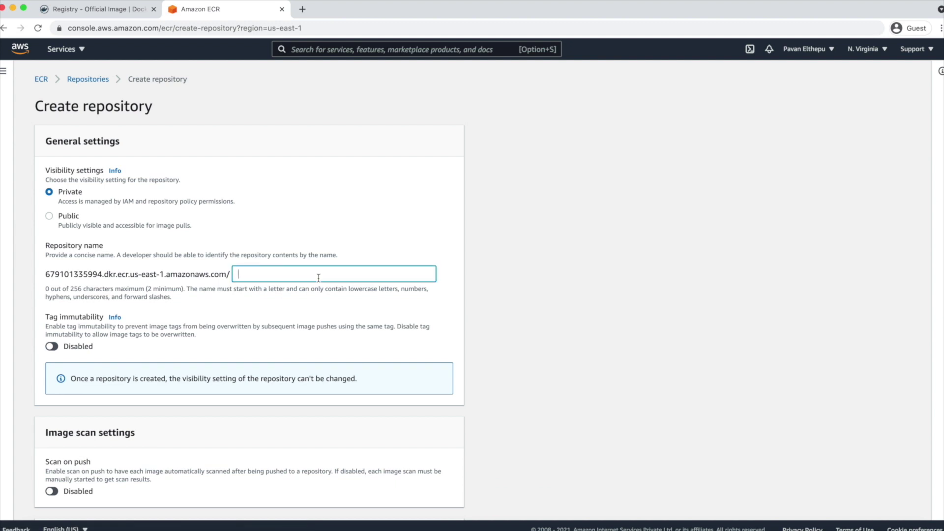
# - Create the private repository 'todo-api' with default settings and highlight its URI in the list
pyautogui.write('todo-api')
pyautogui.click(63, 199)
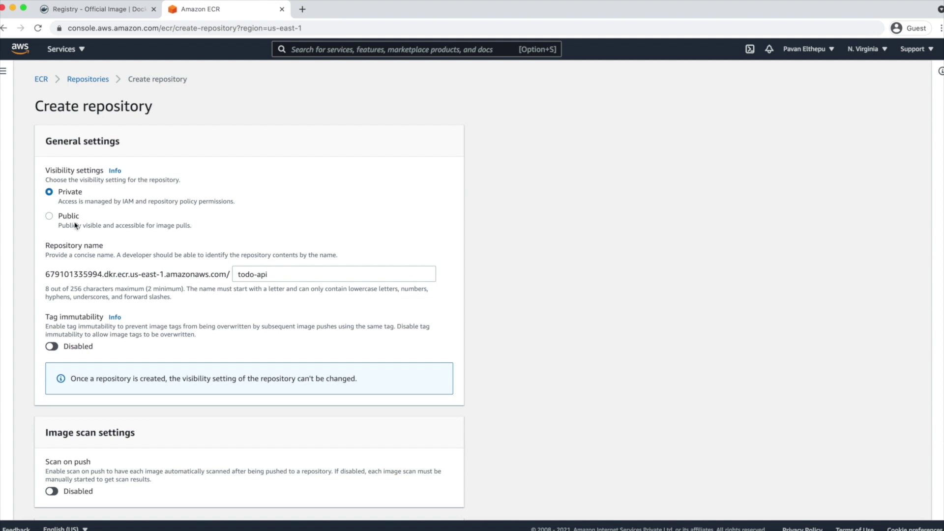
pyautogui.scroll(-3, 408, 393)
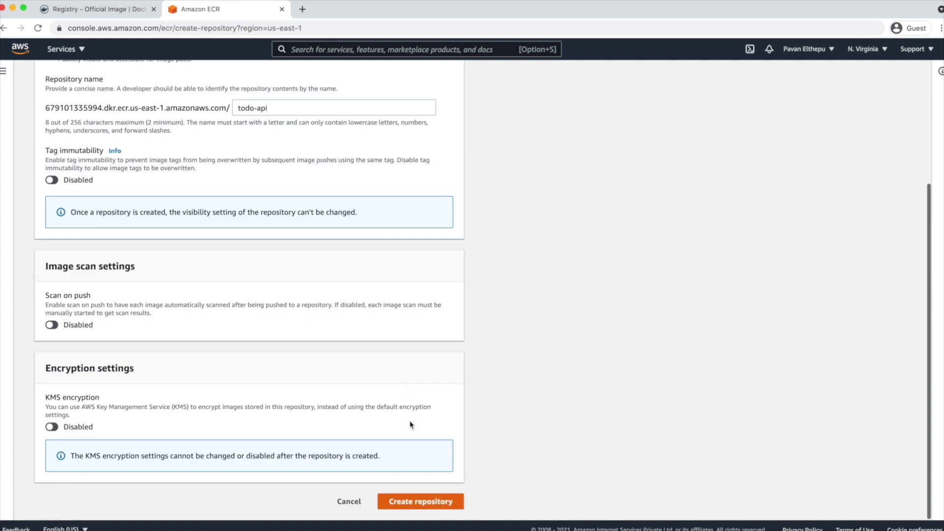
pyautogui.click(414, 500)
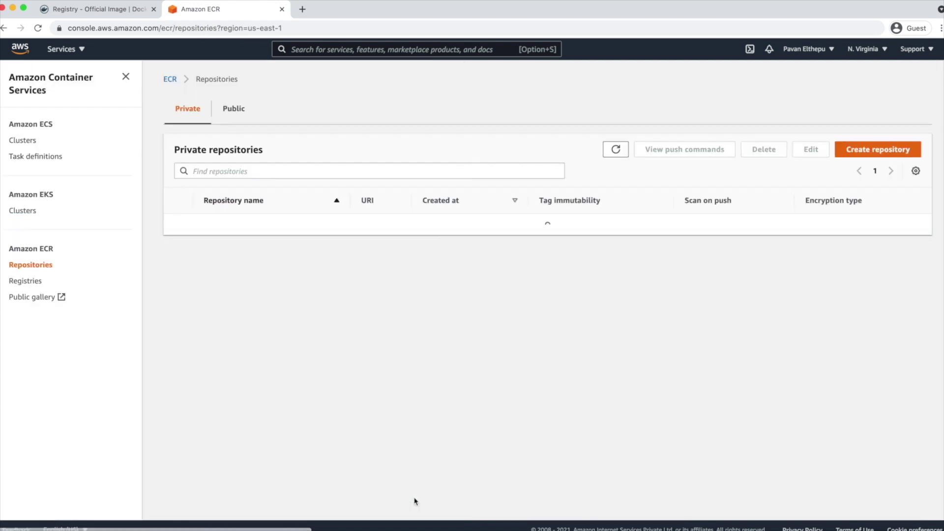
pyautogui.moveTo(522, 251); pyautogui.dragTo(321, 247)
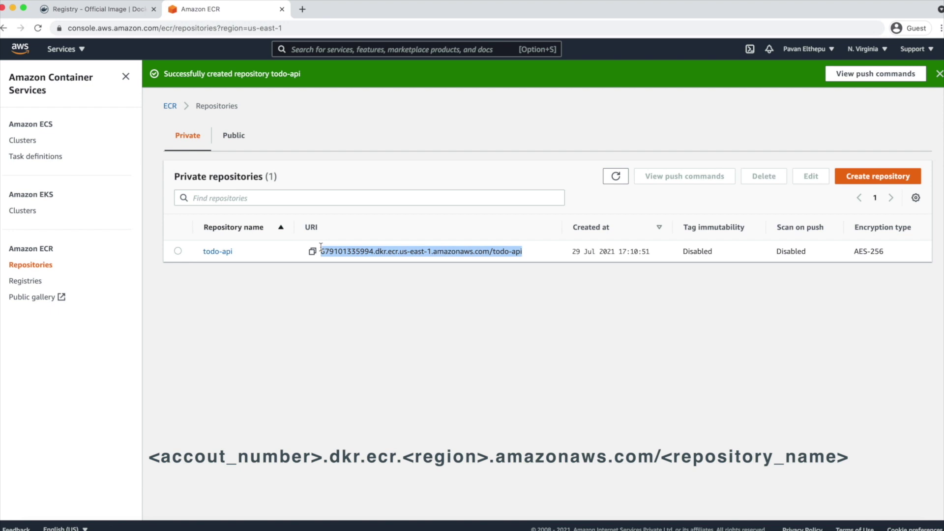
pyautogui.moveTo(202, 251); pyautogui.dragTo(234, 301)
pyautogui.moveTo(233, 251); pyautogui.dragTo(202, 252)
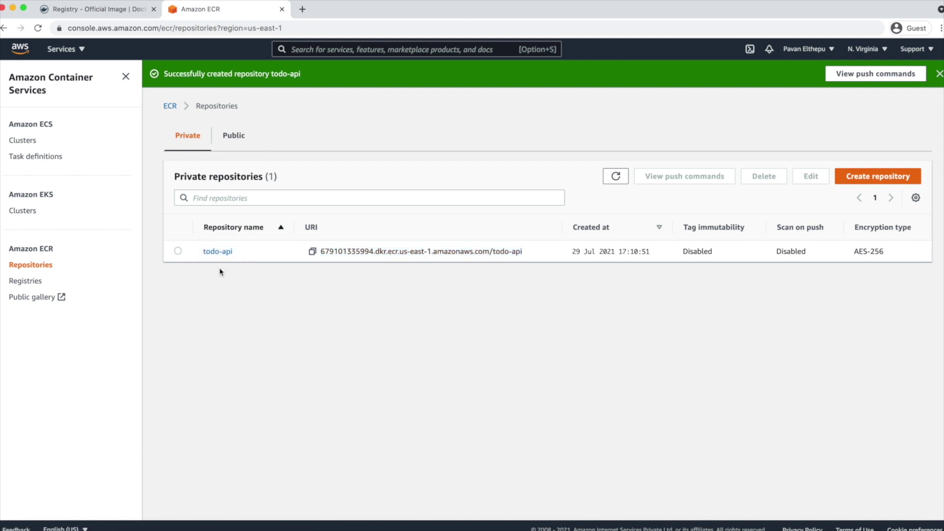
# - Show the todo-api push commands and copy the registry login command
pyautogui.click(183, 255)
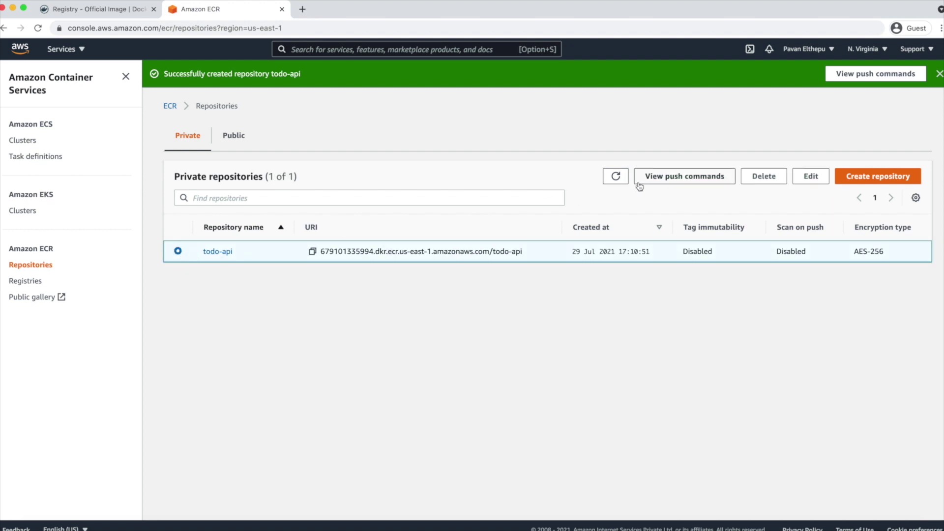
pyautogui.click(658, 183)
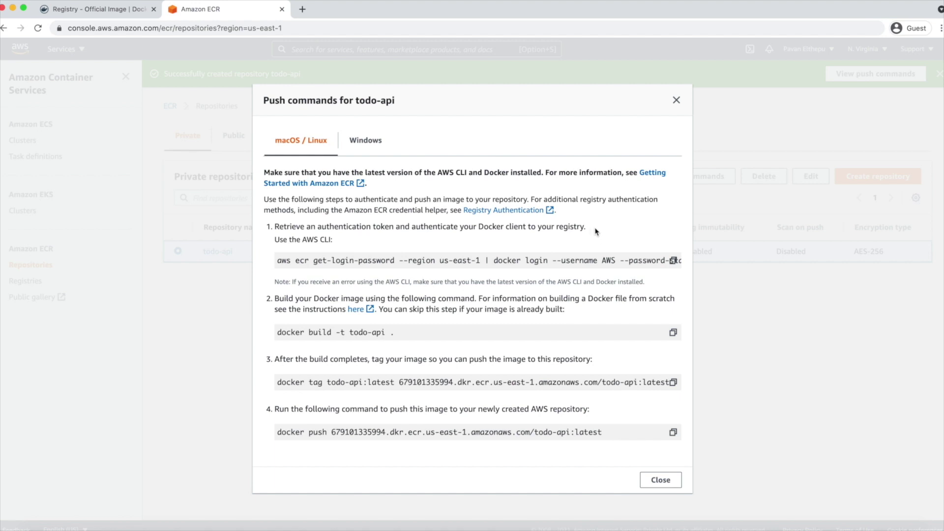
pyautogui.moveTo(331, 238); pyautogui.dragTo(302, 240)
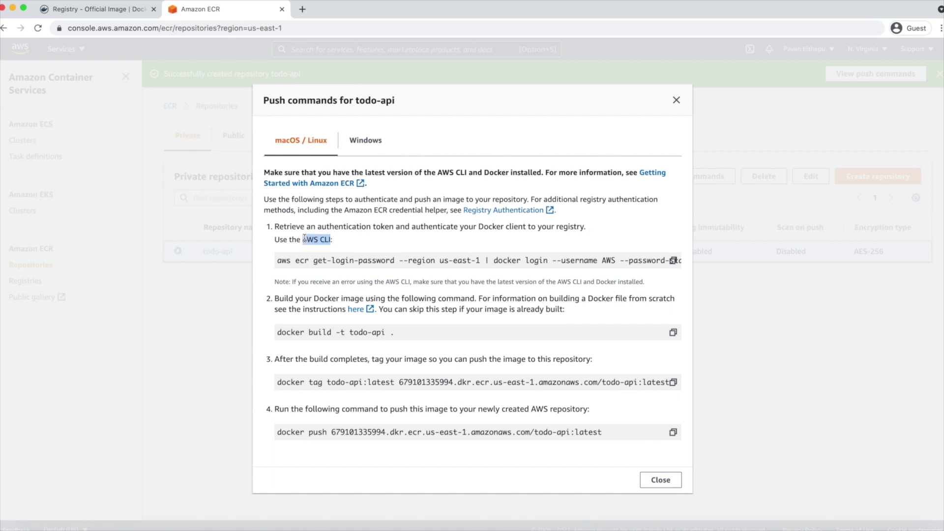
pyautogui.click(673, 261)
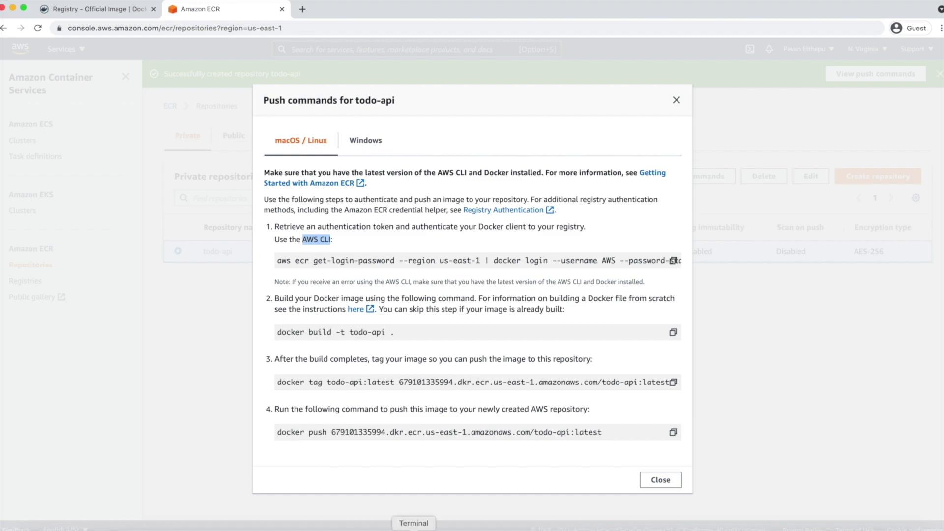
pyautogui.click(413, 529)
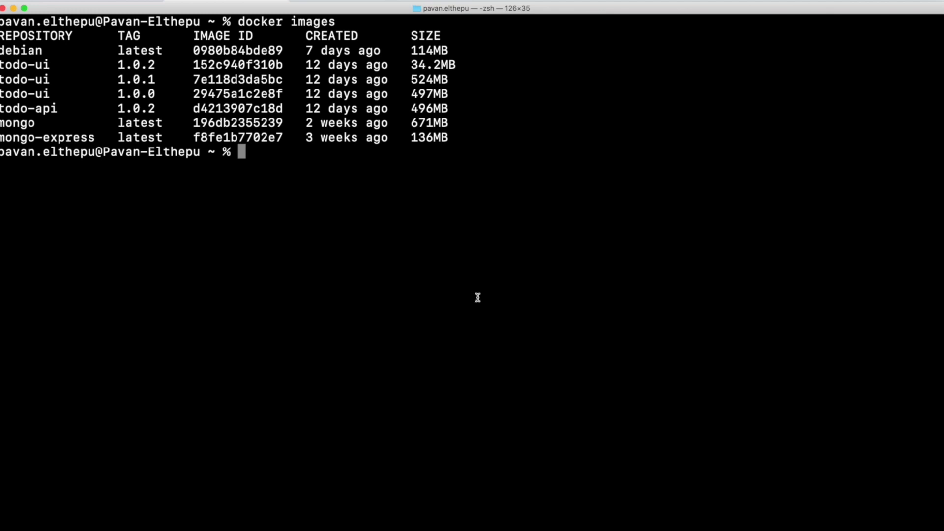
# - Log Docker in to the ECR registry and confirm todo-api in 'aws ecr describe-repositories' output
pyautogui.press('super+v')
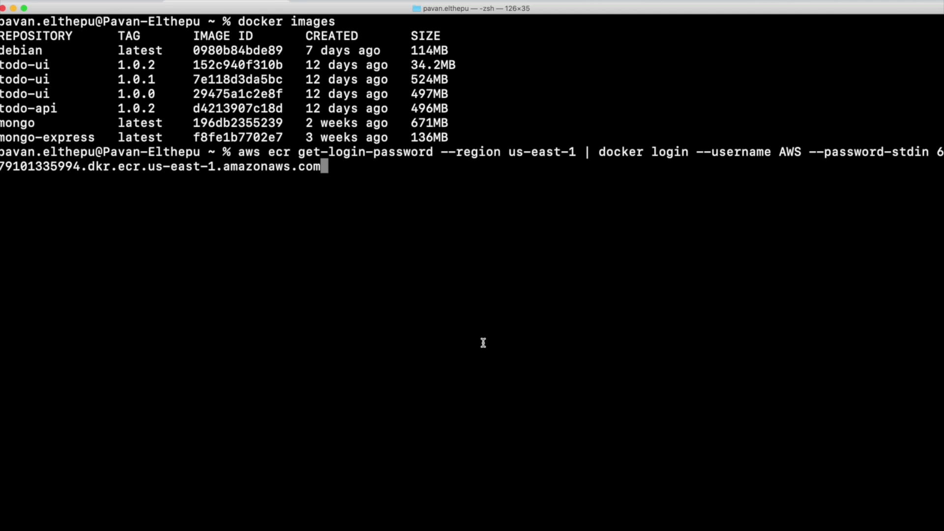
pyautogui.press('Return')
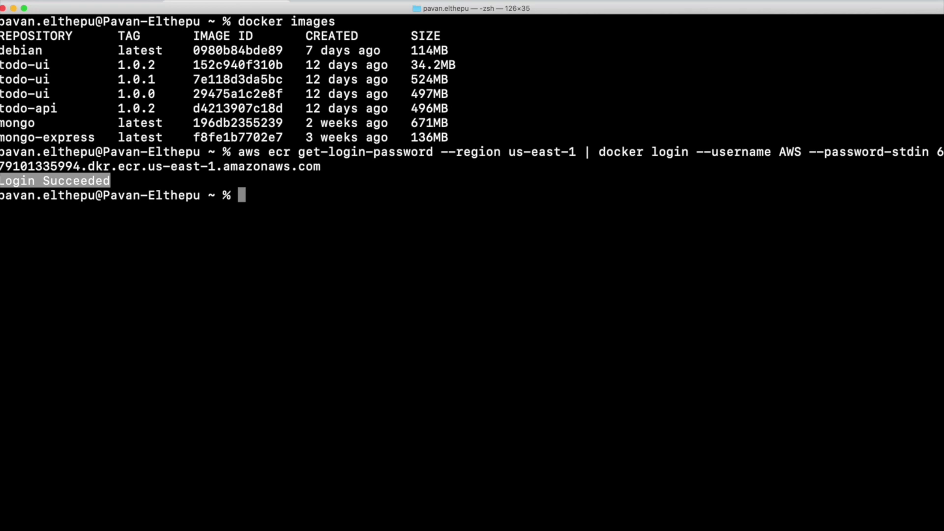
pyautogui.write('a')
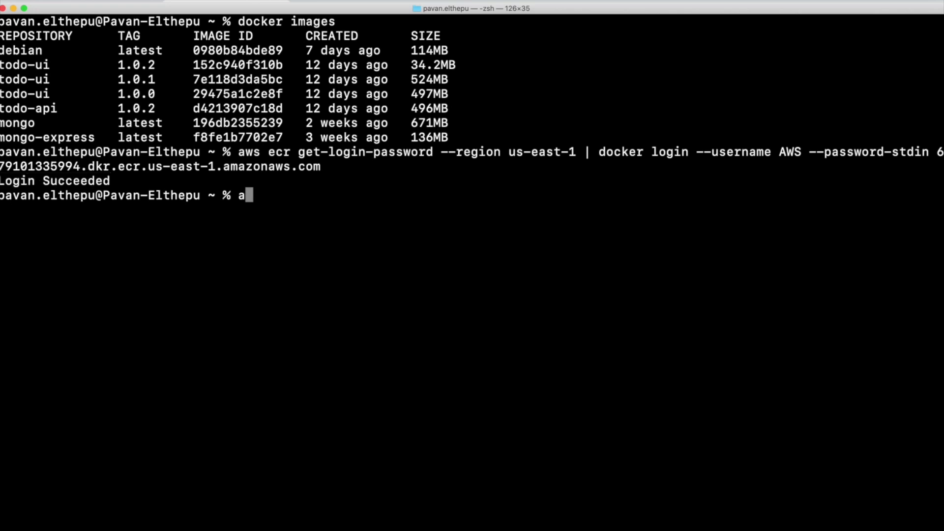
pyautogui.write('ws ecr des')
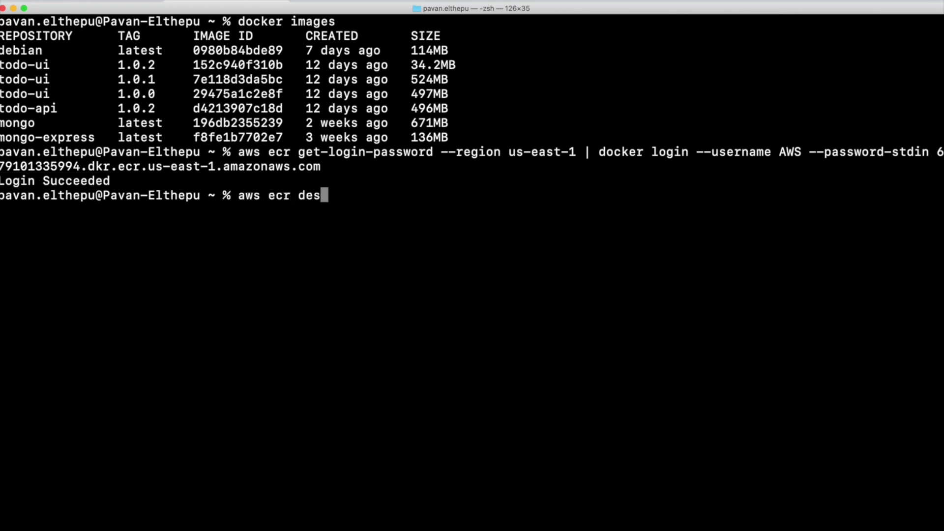
pyautogui.write('cribe-repositories')
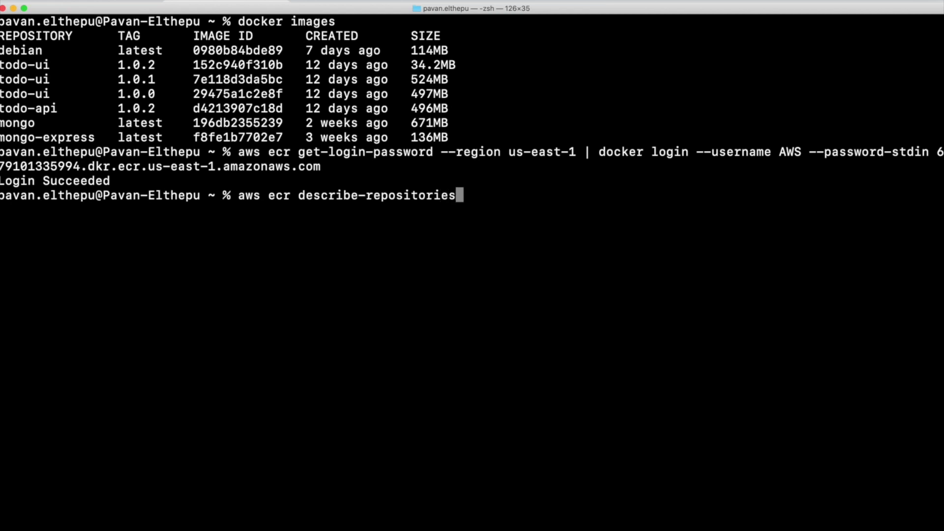
pyautogui.press('Return')
pyautogui.moveTo(229, 282); pyautogui.dragTo(289, 279)
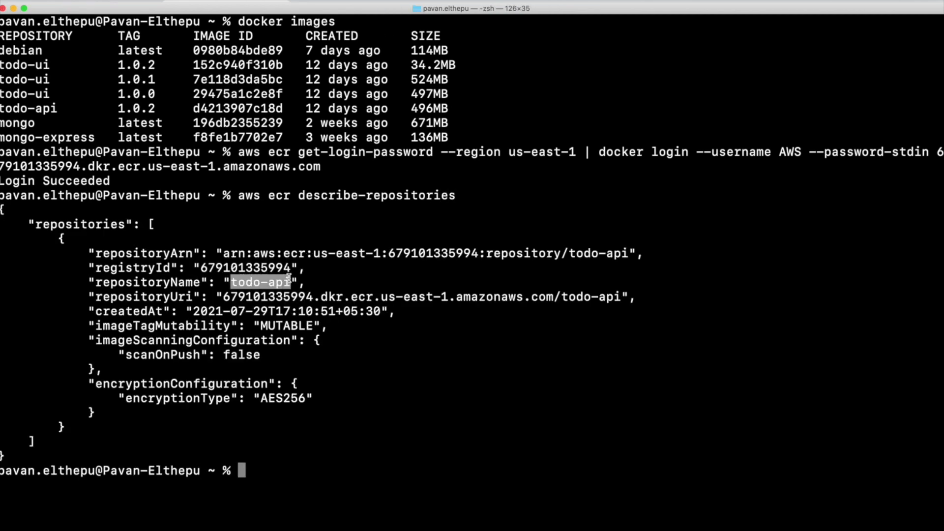
pyautogui.click(201, 529)
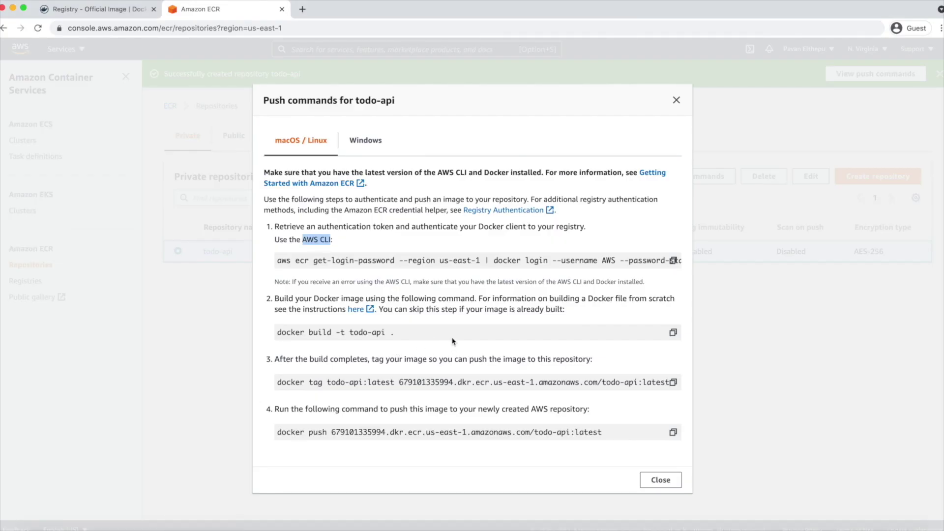
# - Tag local image todo-api:1.0.2 with the ECR repository URI as 1.0.2
pyautogui.click(470, 338)
pyautogui.click(673, 383)
pyautogui.press('super+Tab')
pyautogui.press('super+k')
pyautogui.press('super+v')
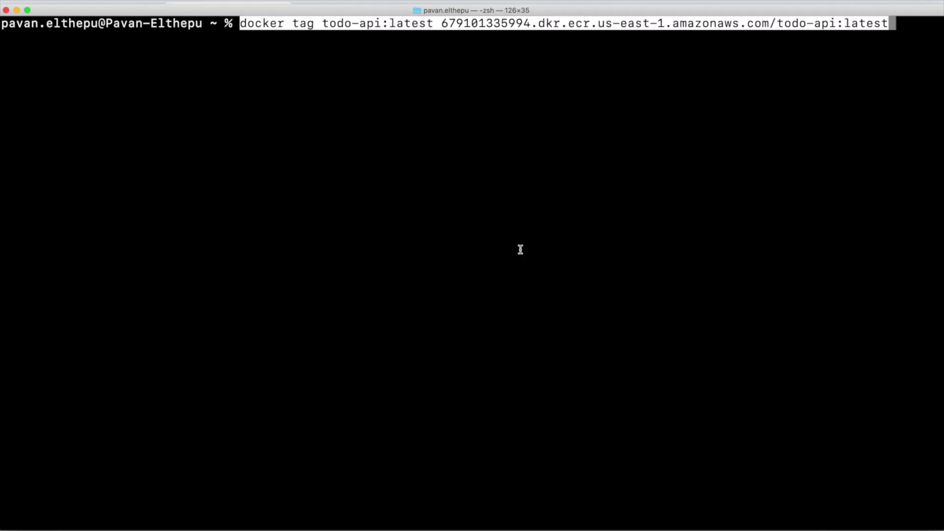
pyautogui.hotkey('alt', 'Left')
pyautogui.hotkey('alt', 'Left')
pyautogui.press('Left')
pyautogui.press('BackSpace')
pyautogui.press('BackSpace')
pyautogui.press('BackSpace')
pyautogui.press('BackSpace')
pyautogui.press('BackSpace')
pyautogui.press('BackSpace')
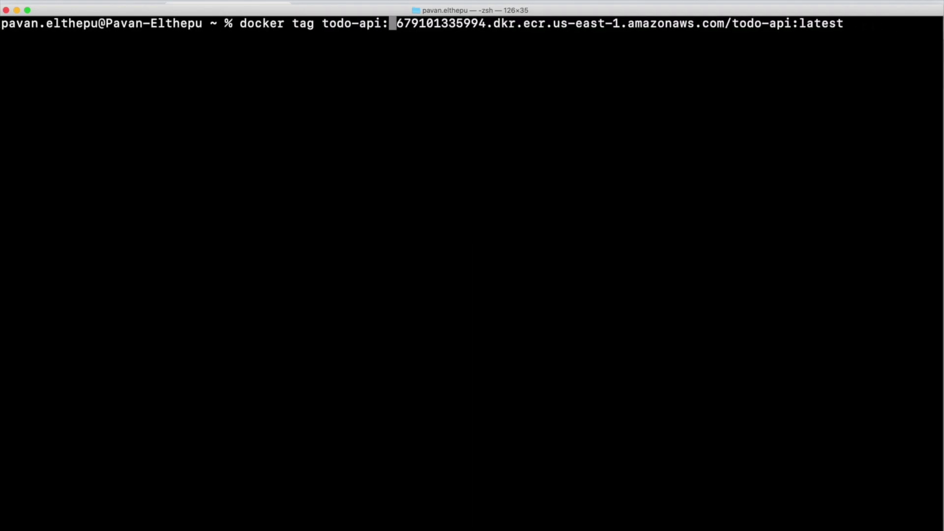
pyautogui.write('1.0.2')
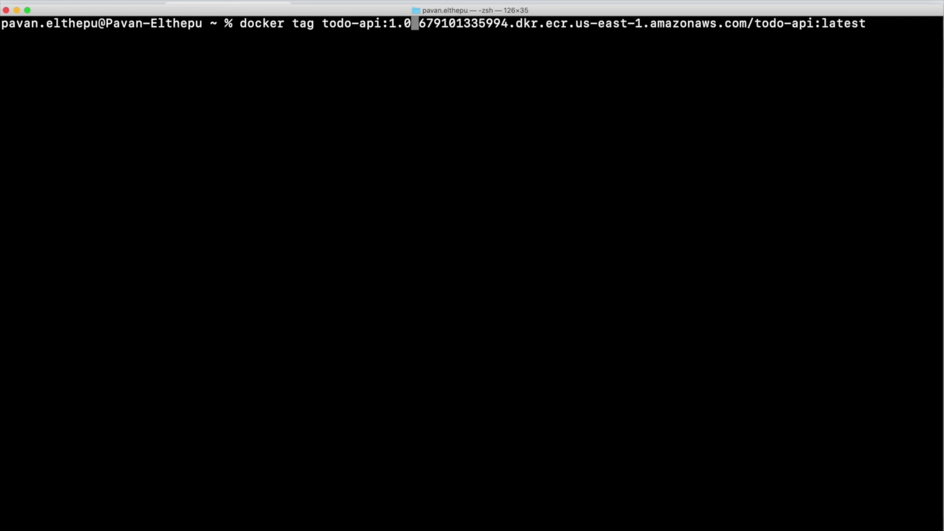
pyautogui.hotkey('ctrl', 'e')
pyautogui.press('BackSpace')
pyautogui.press('BackSpace')
pyautogui.press('BackSpace')
pyautogui.press('BackSpace')
pyautogui.press('BackSpace')
pyautogui.press('BackSpace')
pyautogui.write('1.0.2')
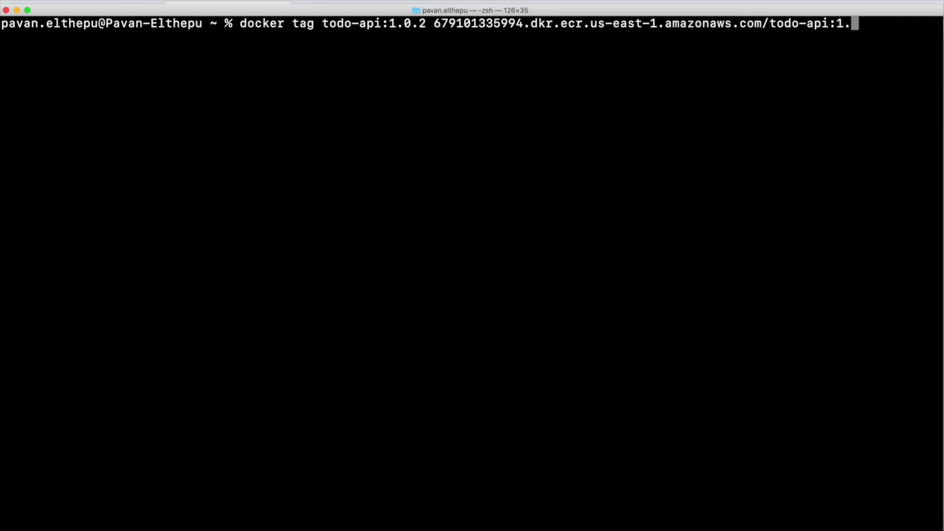
pyautogui.press('Return')
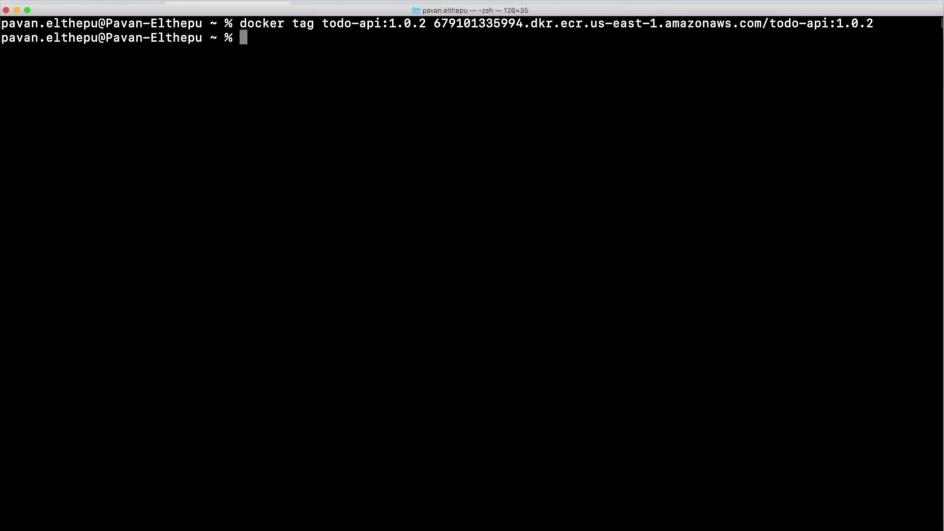
# - Run docker images and point out the new ECR-named todo-api entry
pyautogui.write('docker images')
pyautogui.press('Return')
pyautogui.moveTo(2, 124); pyautogui.dragTo(395, 126)
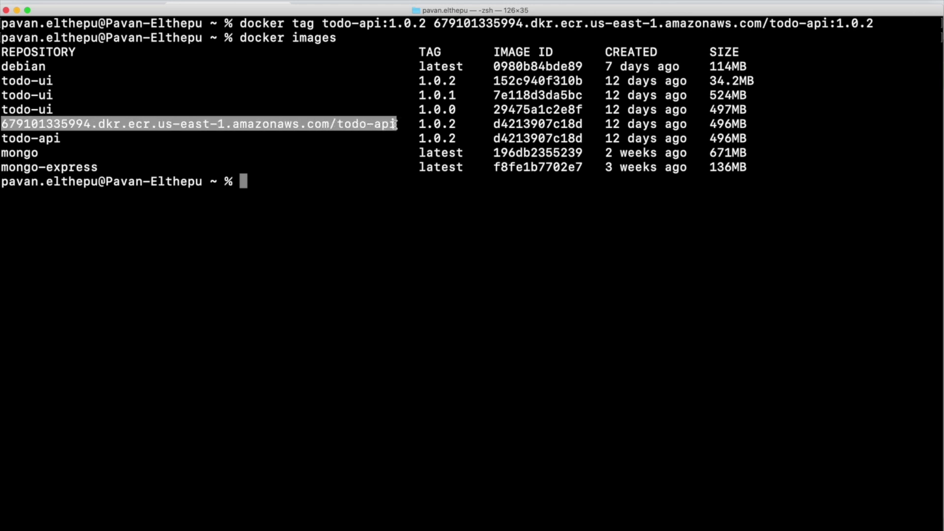
pyautogui.click(730, 138)
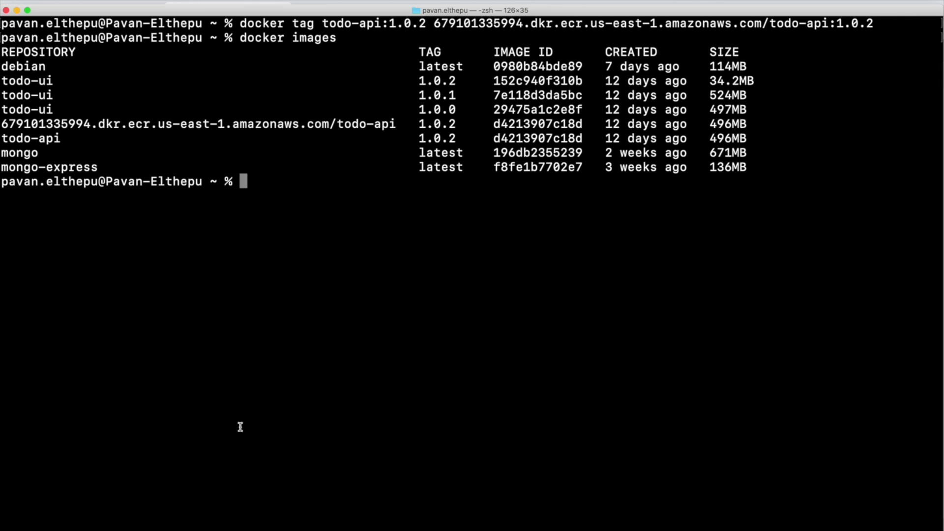
pyautogui.click(204, 525)
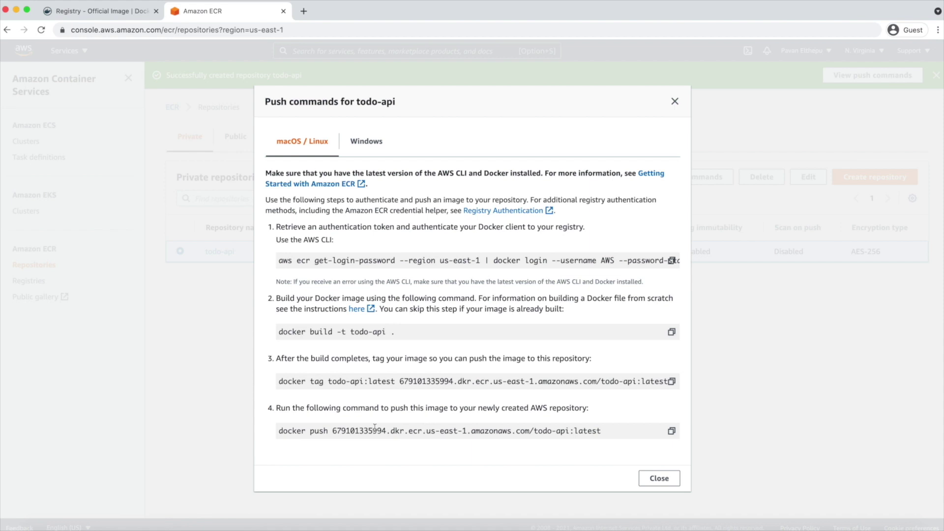
# - Push the todo-api 1.0.2 image to the ECR repository with the copied push command
pyautogui.click(673, 432)
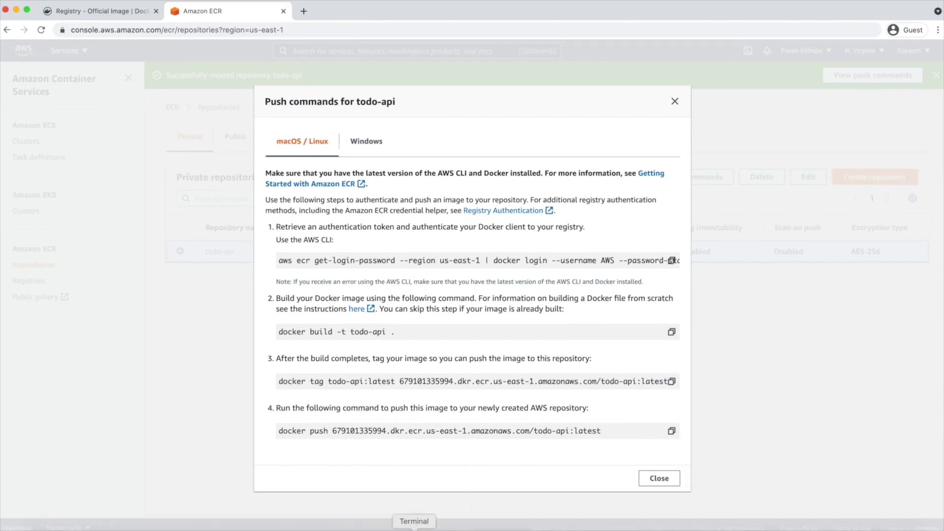
pyautogui.click(413, 528)
pyautogui.press('super+v')
pyautogui.press('BackSpace')
pyautogui.press('BackSpace')
pyautogui.press('BackSpace')
pyautogui.press('BackSpace')
pyautogui.press('BackSpace')
pyautogui.press('BackSpace')
pyautogui.write('1.0.2')
pyautogui.press('Return')
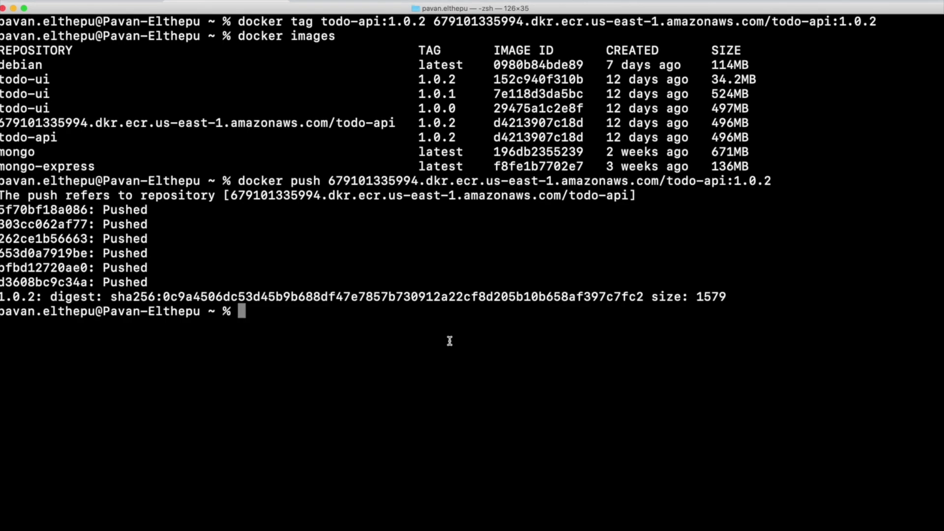
# - Open the todo-api repository in ECR and confirm image tag 1.0.2 is listed
pyautogui.click(200, 519)
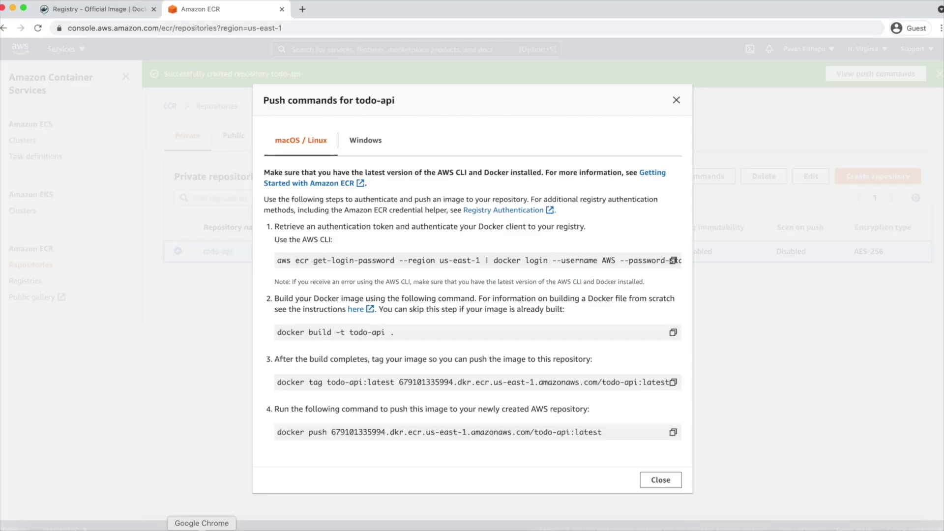
pyautogui.click(661, 480)
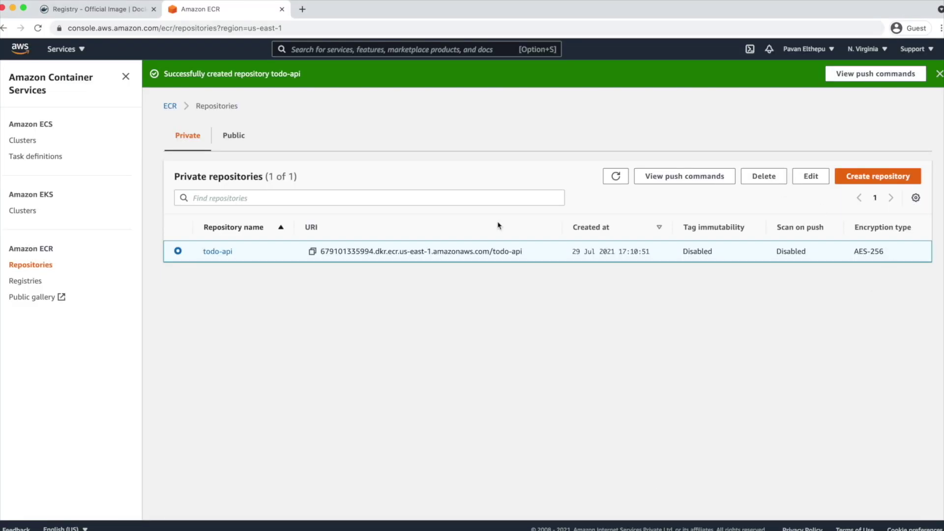
pyautogui.click(225, 253)
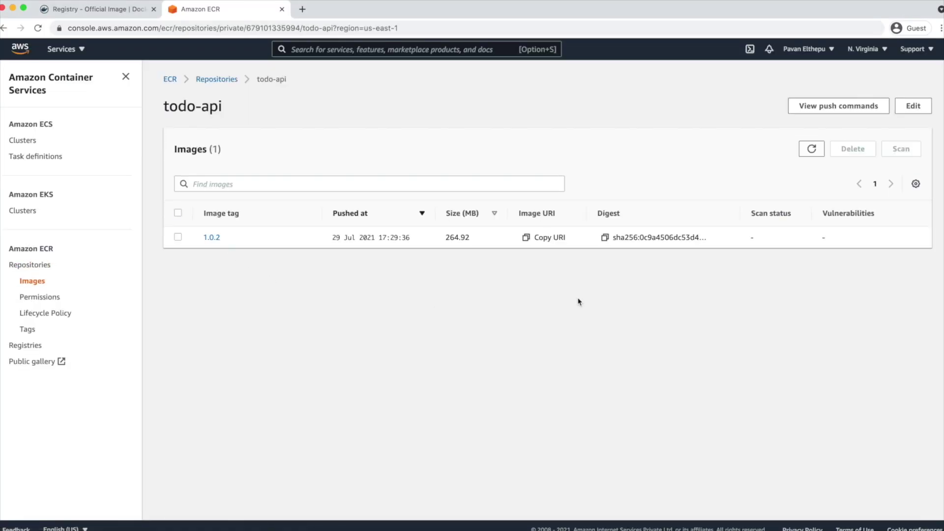
pyautogui.moveTo(236, 237); pyautogui.dragTo(202, 236)
pyautogui.click(371, 331)
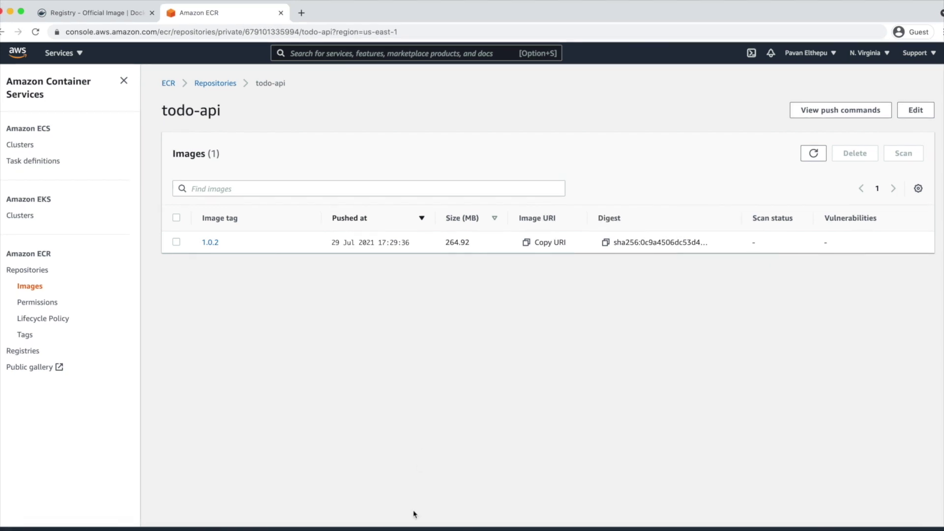
pyautogui.click(374, 529)
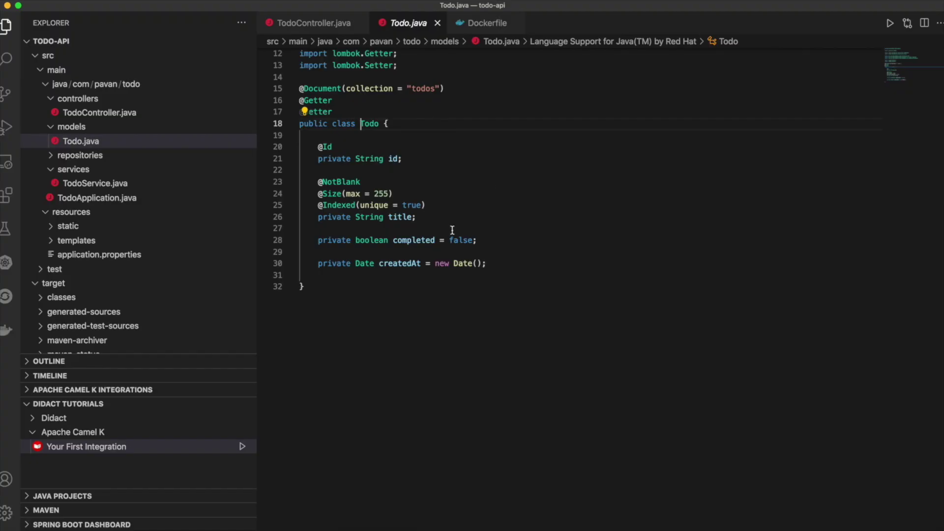
pyautogui.doubleClick(383, 195)
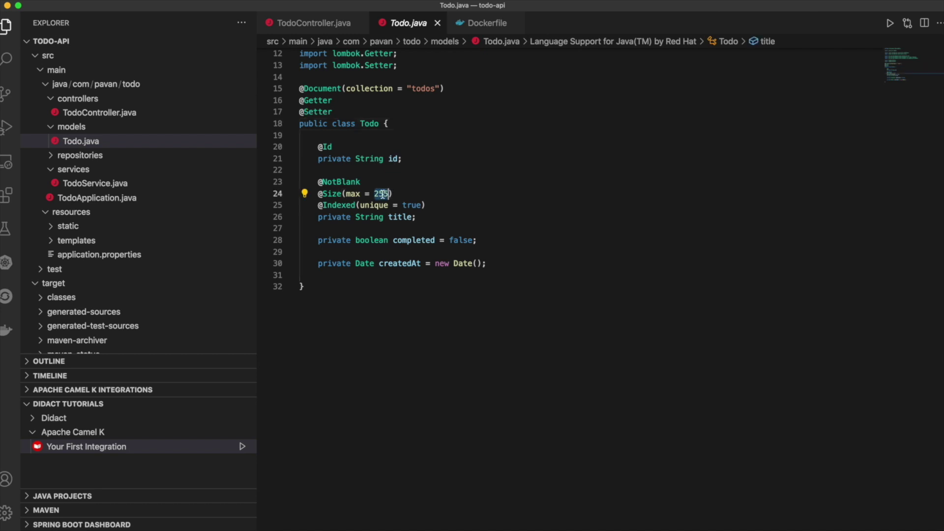
pyautogui.write('512')
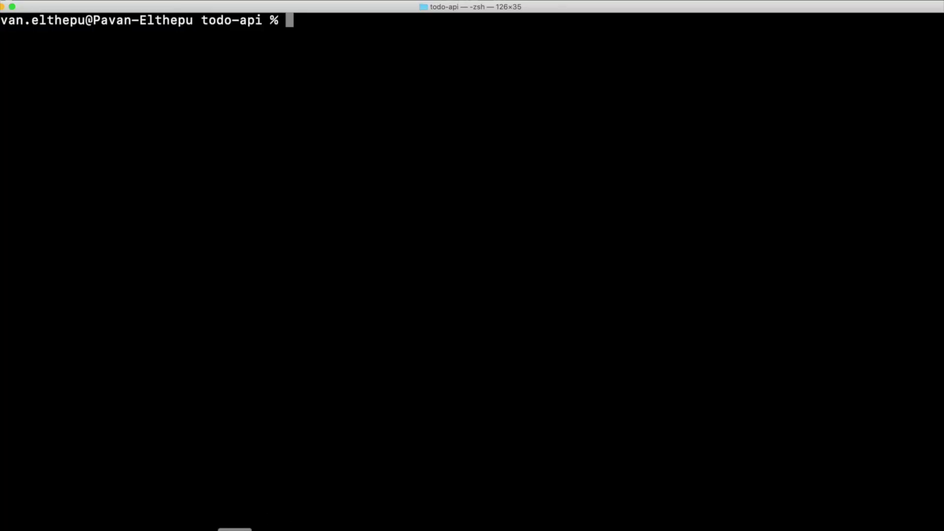
pyautogui.write('docker ')
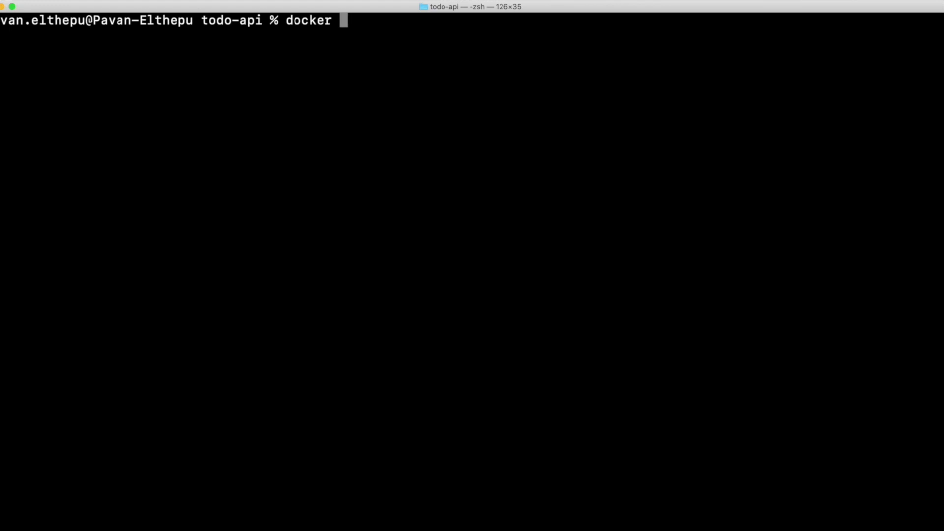
pyautogui.write('build -t ')
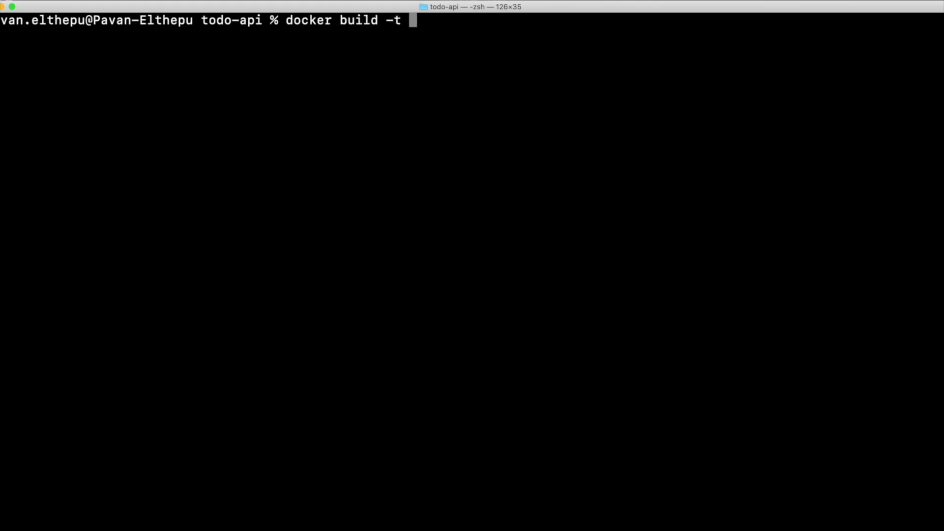
pyautogui.write('todo-api:1.0.3')
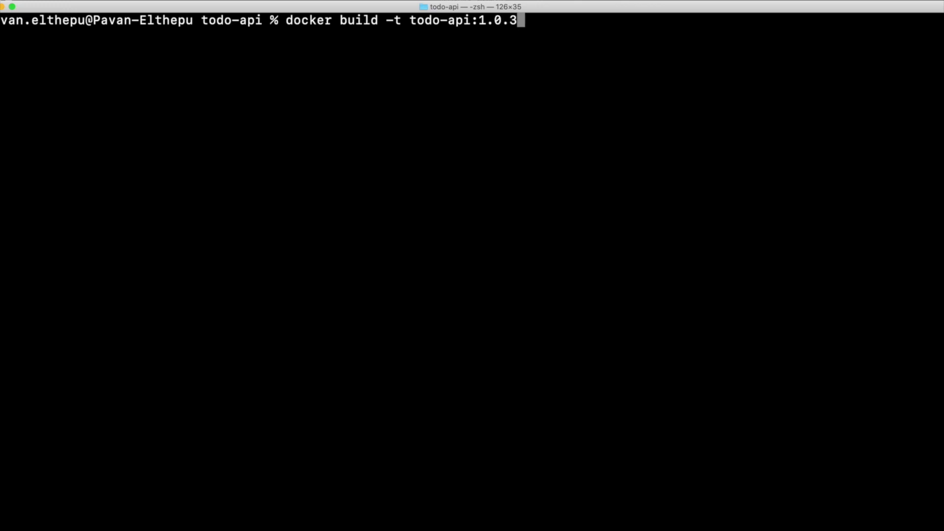
# - Build image todo-api:1.0.3 from the current directory and confirm the 1.0.3 tag in docker images
pyautogui.write('.')
pyautogui.press('Return')
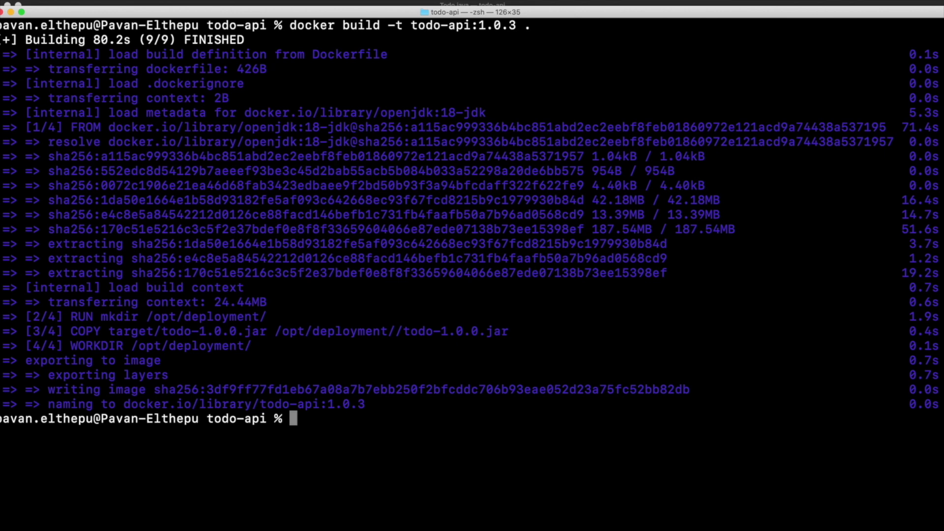
pyautogui.press('super+k')
pyautogui.write('docker images')
pyautogui.press('Return')
pyautogui.doubleClick(420, 54)
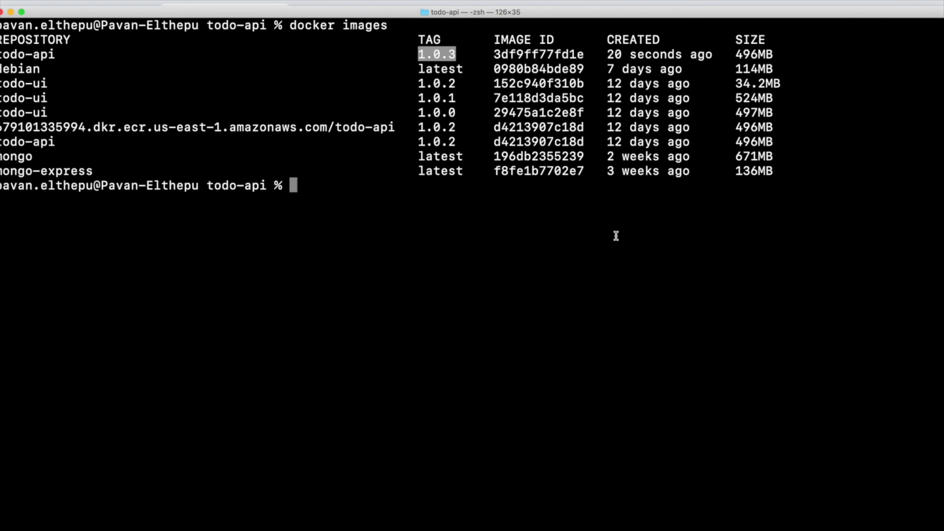
# - Tag todo-api:1.0.3 with the ECR repository URI as 1.0.3
pyautogui.click(240, 526)
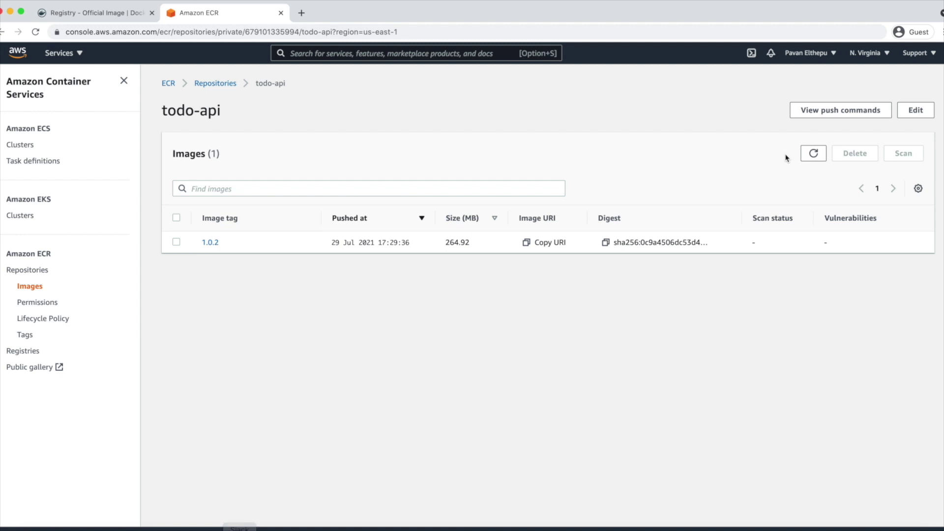
pyautogui.click(841, 110)
pyautogui.click(674, 388)
pyautogui.click(413, 528)
pyautogui.press('super+v')
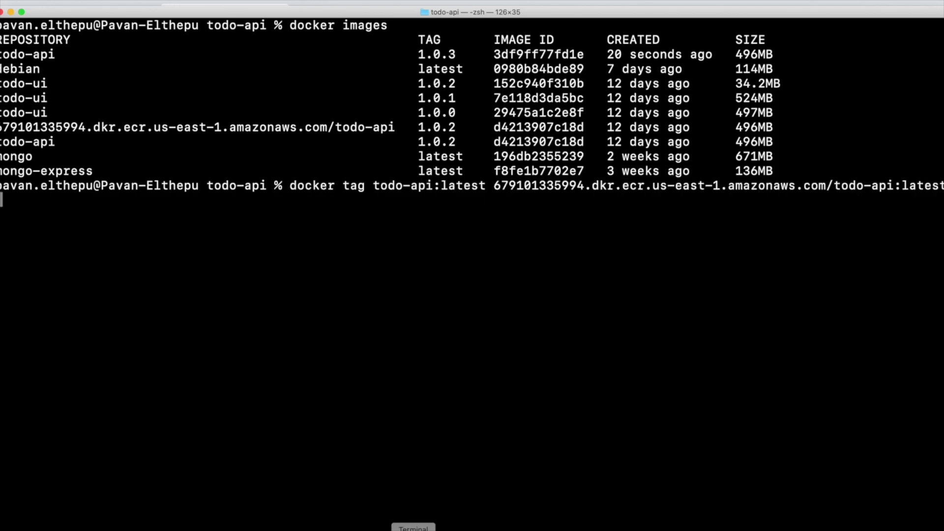
pyautogui.hotkey('alt', 'Left')
pyautogui.hotkey('alt', 'Left')
pyautogui.hotkey('alt', 'Left')
pyautogui.hotkey('alt', 'Left')
pyautogui.hotkey('alt', 'Right')
pyautogui.hotkey('alt', 'Right')
pyautogui.press('Left')
pyautogui.press('BackSpace')
pyautogui.press('BackSpace')
pyautogui.press('BackSpace')
pyautogui.press('BackSpace')
pyautogui.press('BackSpace')
pyautogui.press('BackSpace')
pyautogui.write('1.')
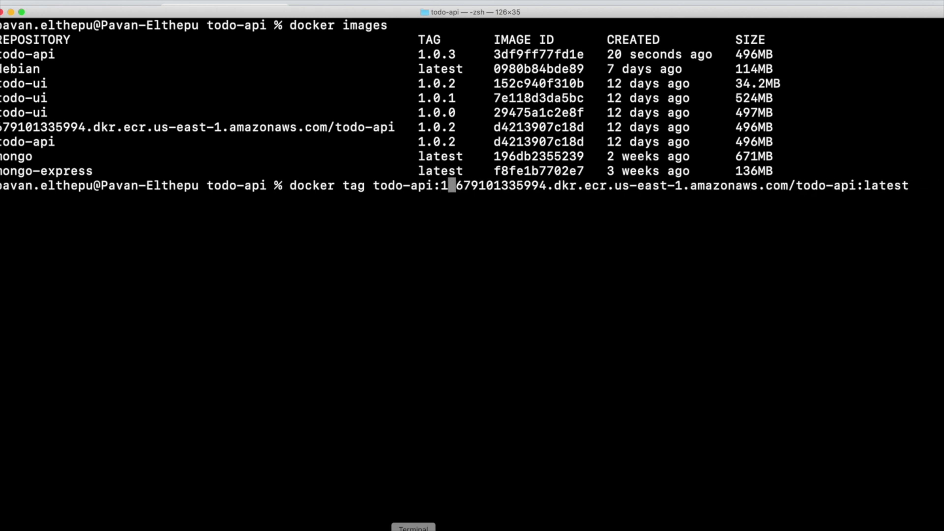
pyautogui.write('0.3')
pyautogui.hotkey('ctrl', 'e')
pyautogui.press('BackSpace')
pyautogui.press('BackSpace')
pyautogui.press('BackSpace')
pyautogui.press('BackSpace')
pyautogui.press('BackSpace')
pyautogui.press('BackSpace')
pyautogui.write('1.0')
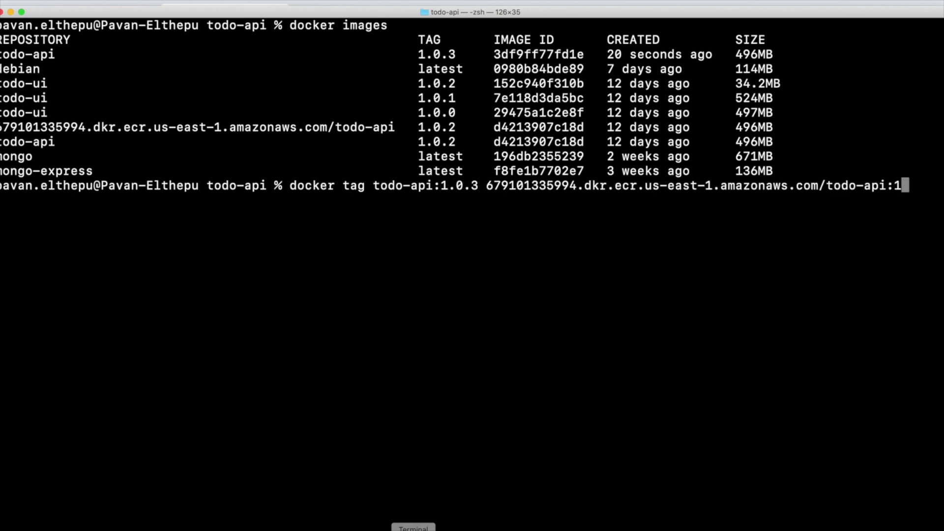
pyautogui.write('.3')
pyautogui.press('Return')
# - Confirm the ECR-named todo-api 1.0.3 entry in docker images
pyautogui.write('docker images')
pyautogui.press('Return')
pyautogui.moveTo(396, 243)
pyautogui.mouseDown()
pyautogui.moveTo(378, 246)
pyautogui.moveTo(934, 244)
pyautogui.moveTo(388, 244)
pyautogui.mouseUp()
# - Push todo-api 1.0.3 to ECR and reload the repository's image list
pyautogui.click(277, 526)
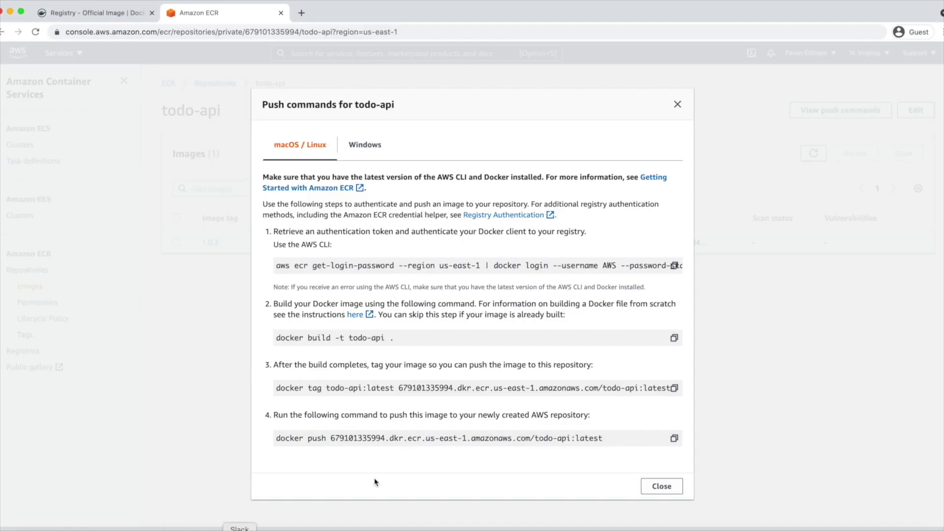
pyautogui.click(674, 438)
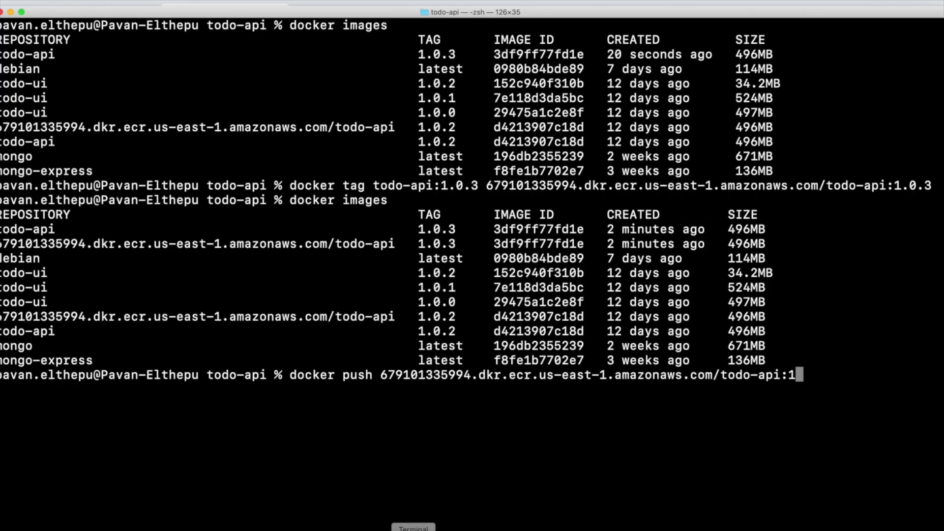
pyautogui.write('.0.3')
pyautogui.press('Return')
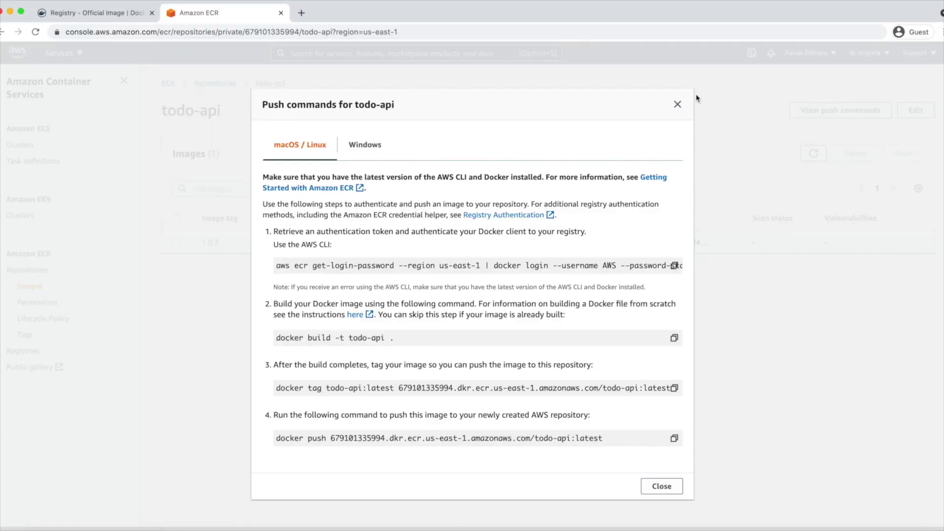
pyautogui.click(677, 104)
pyautogui.click(814, 154)
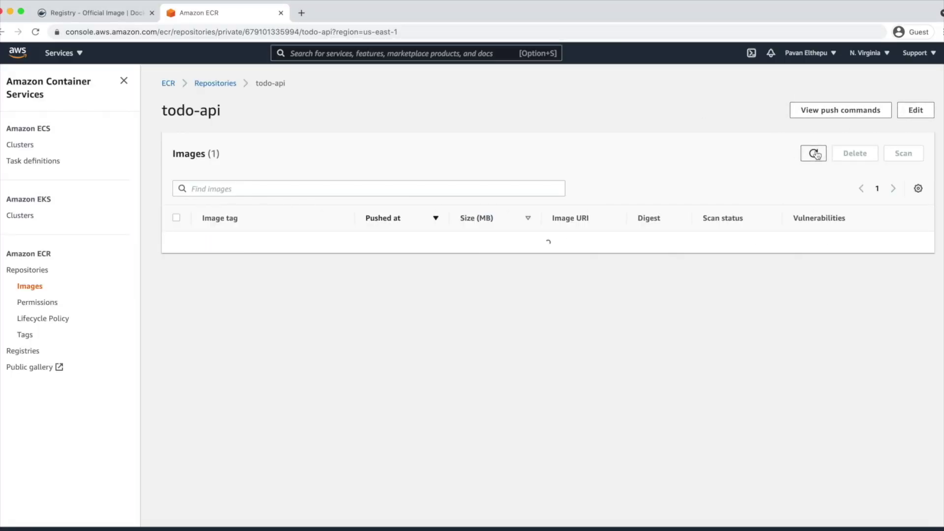
# - Confirm tag 1.0.3 at 264.88 MB now sits above 1.0.2 in the todo-api images table
pyautogui.moveTo(229, 246); pyautogui.dragTo(202, 242)
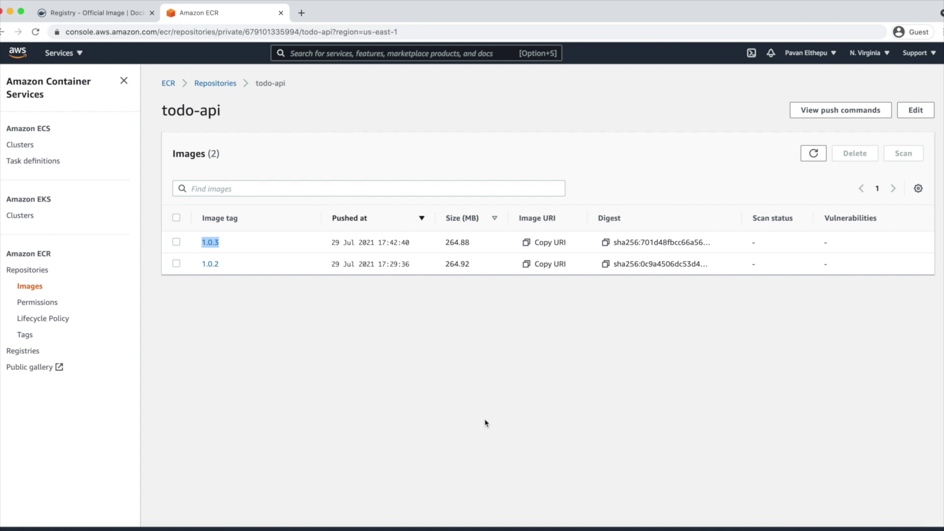
pyautogui.hotkey('alt', 's')
# - In the EC2 host's SSH session as ubuntu, try listing Docker images with 'docker images'
pyautogui.click(414, 529)
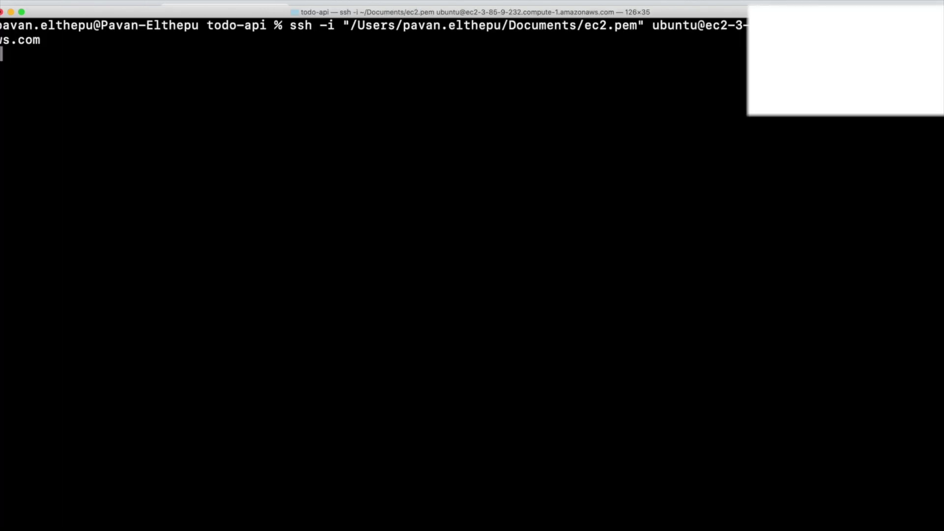
pyautogui.moveTo(170, 403); pyautogui.dragTo(49, 404)
pyautogui.doubleClick(21, 404)
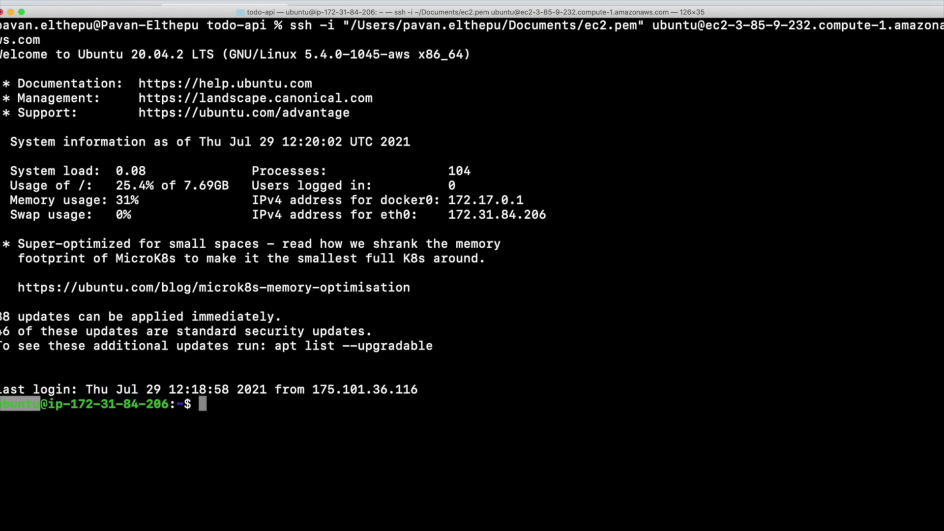
pyautogui.write('docker imges')
pyautogui.press('Return')
pyautogui.write('docker images')
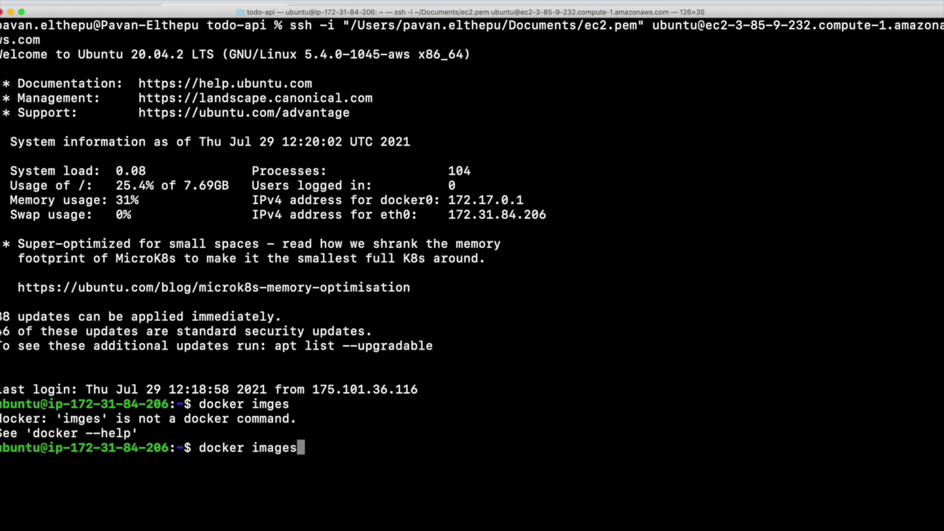
pyautogui.press('Return')
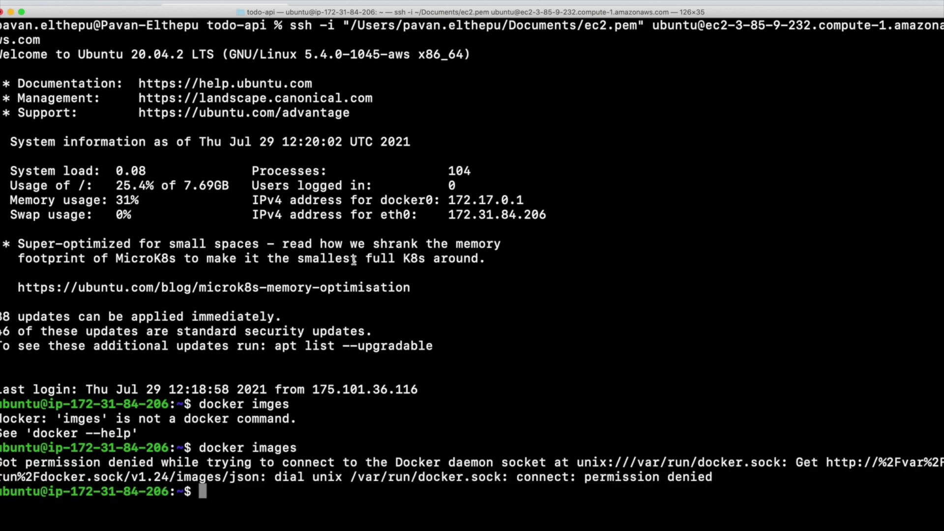
# - Clear the screen and run 'sudo docker images', showing the host has no images
pyautogui.hotkey('ctrl', 'l')
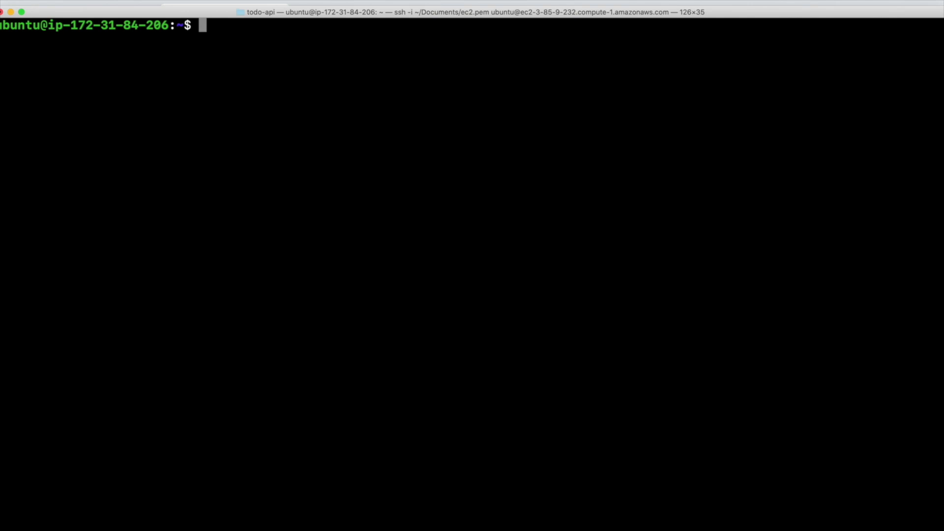
pyautogui.write('sudo docker images')
pyautogui.press('Return')
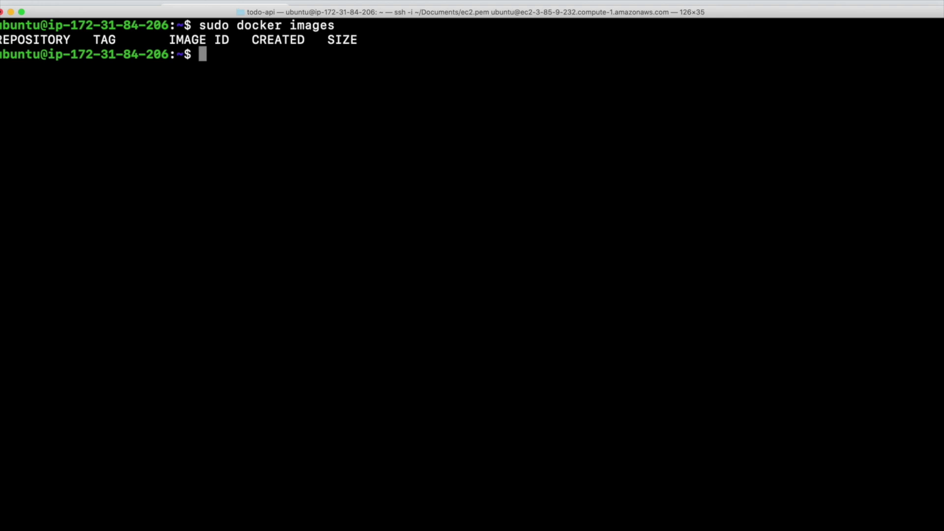
# - Draft the command 'docker pull todo-api:1.0.3' without running it
pyautogui.write('docker p')
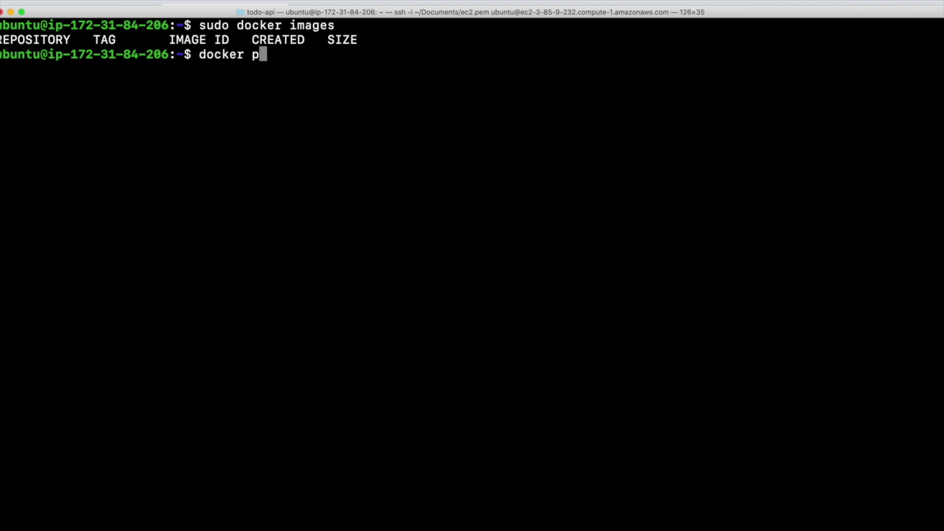
pyautogui.write('ull todo-a')
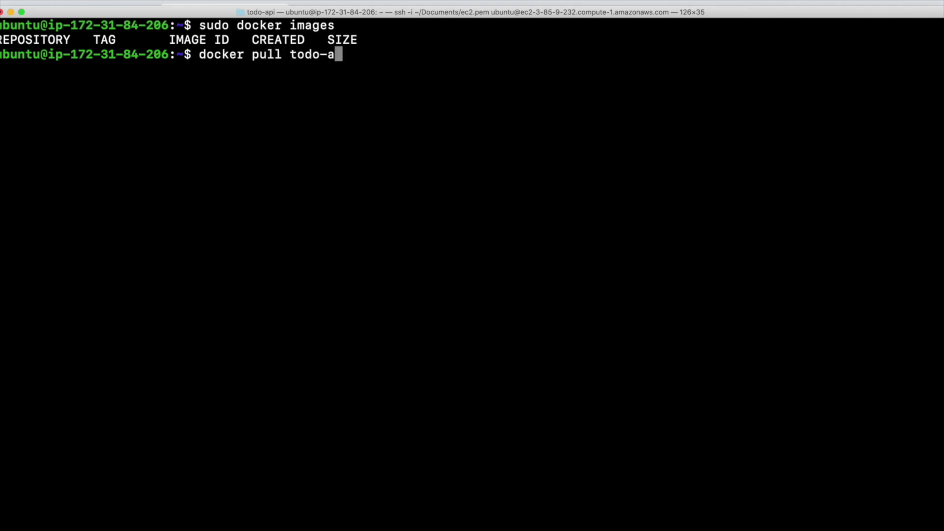
pyautogui.write('pi:1.0.3')
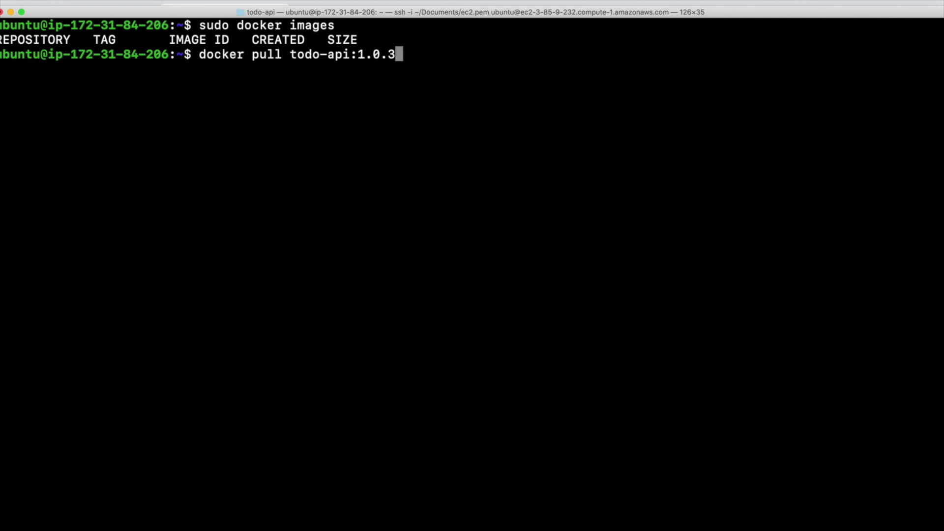
pyautogui.press('super+Tab')
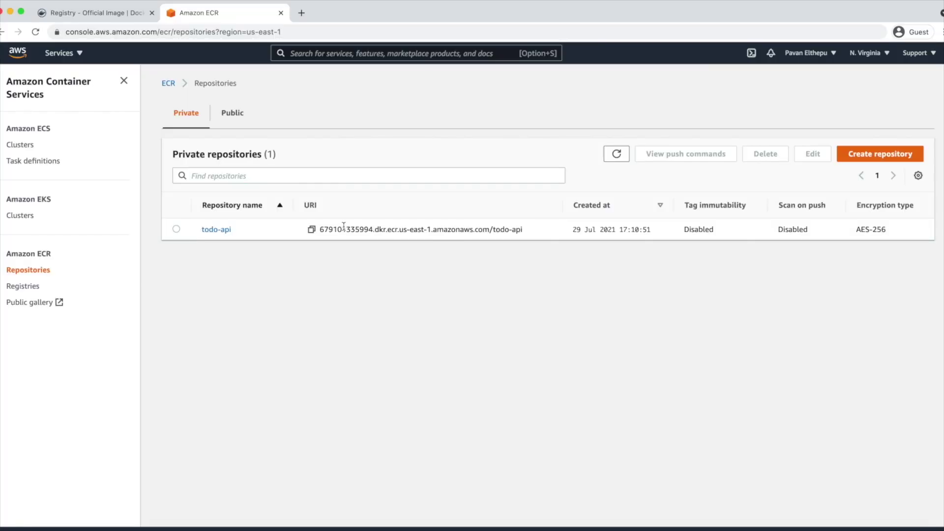
# - Copy the ECR registry address from the URI and paste it before /todo-api in the pull command
pyautogui.doubleClick(345, 229)
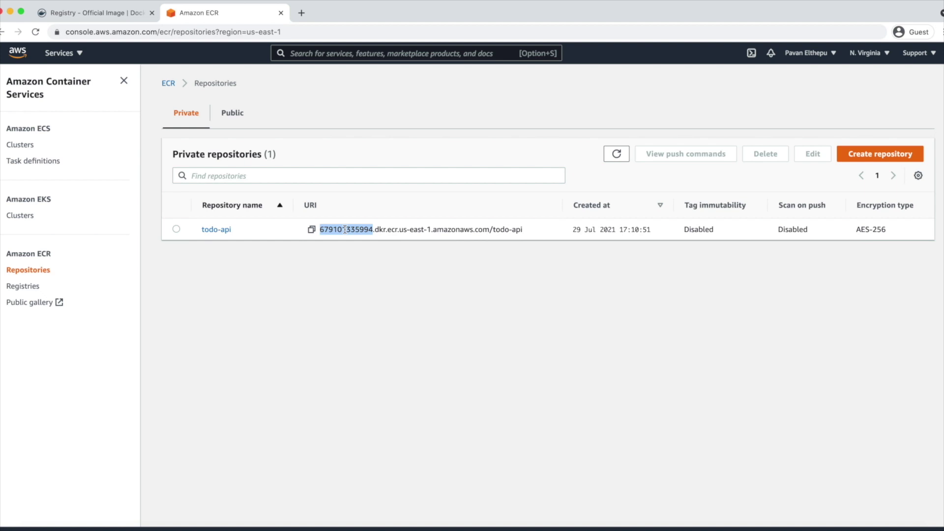
pyautogui.press('super+Tab')
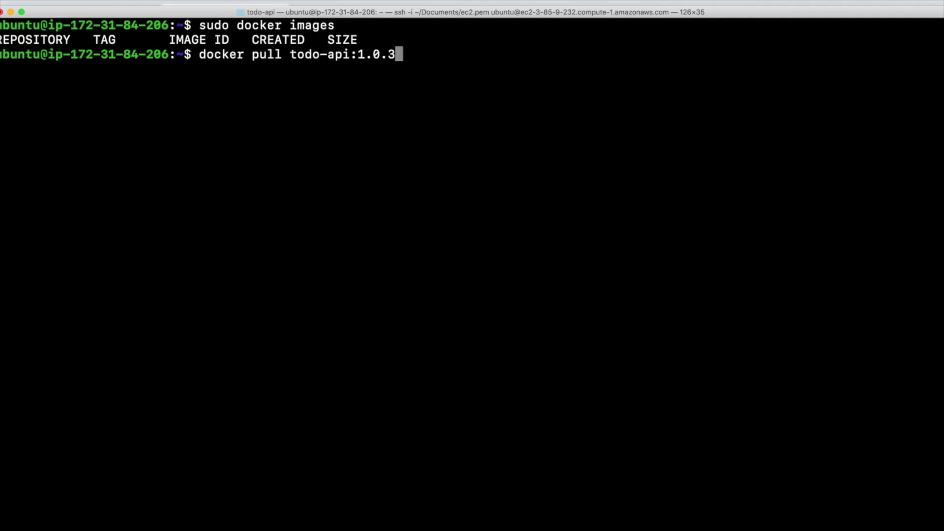
pyautogui.click(377, 54)
pyautogui.click(331, 54)
pyautogui.click(293, 55)
pyautogui.write('docker.io/library/')
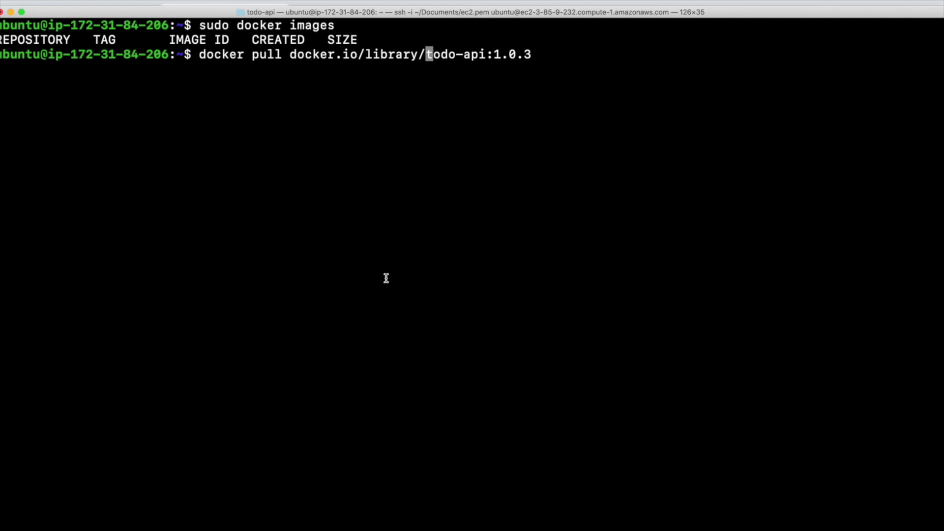
pyautogui.press('Left')
pyautogui.press('BackSpace')
pyautogui.press('BackSpace')
pyautogui.press('BackSpace')
pyautogui.press('BackSpace')
pyautogui.press('BackSpace')
pyautogui.press('BackSpace')
pyautogui.press('BackSpace')
pyautogui.press('BackSpace')
pyautogui.press('BackSpace')
pyautogui.press('BackSpace')
pyautogui.press('BackSpace')
pyautogui.press('BackSpace')
pyautogui.press('BackSpace')
pyautogui.press('BackSpace')
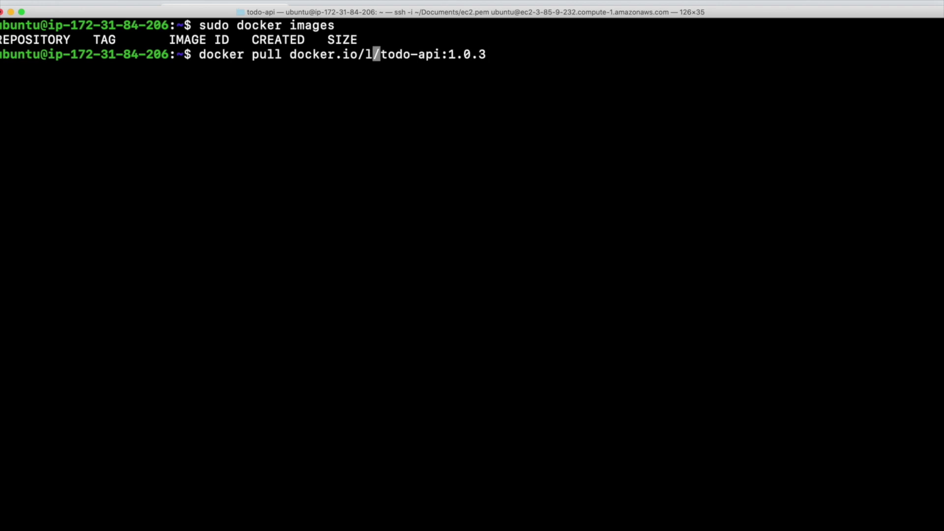
pyautogui.press('BackSpace')
pyautogui.press('BackSpace')
pyautogui.press('BackSpace')
pyautogui.press('BackSpace')
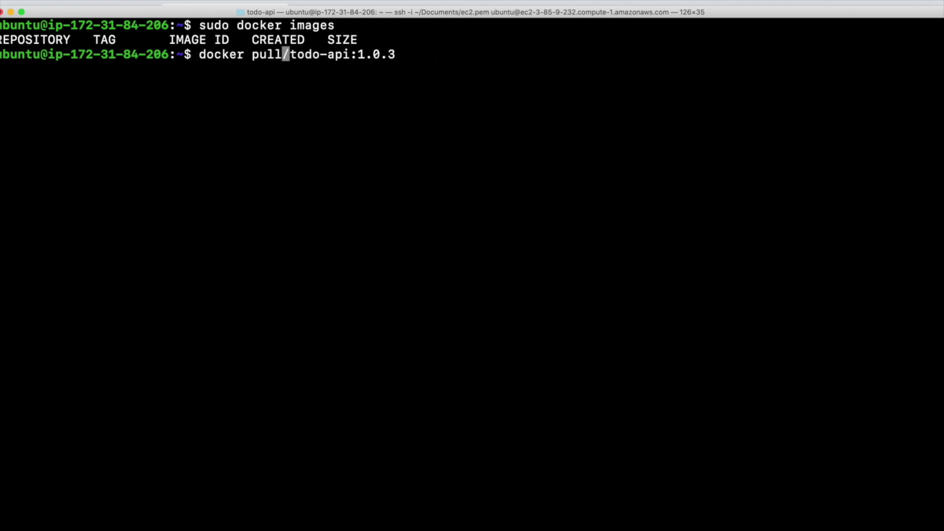
pyautogui.write('679101335994.dkr.ecr.us-east-1.amazonaws.com')
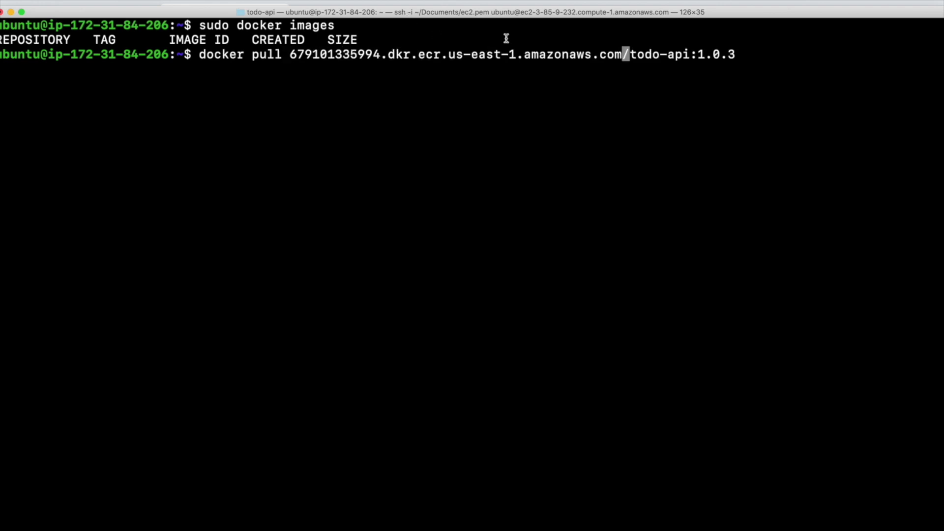
# - Check the pulled /todo-api:1.0.3 reference and its 'Downloaded newer image' status
pyautogui.moveTo(623, 54); pyautogui.dragTo(690, 54)
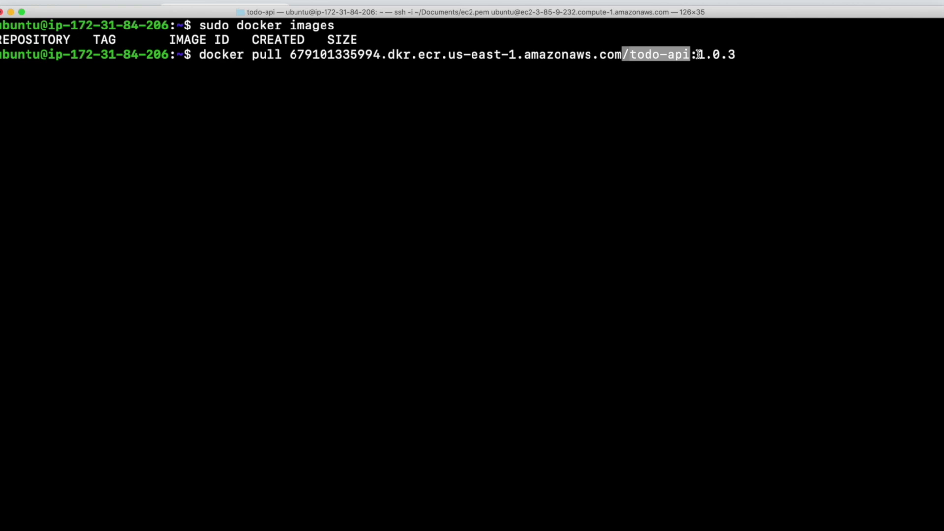
pyautogui.click(700, 54)
pyautogui.moveTo(701, 55); pyautogui.dragTo(738, 54)
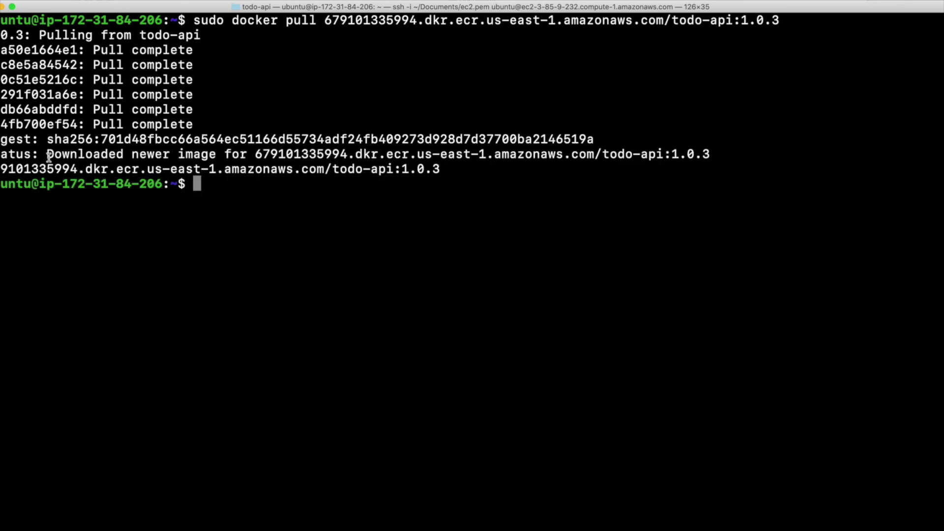
pyautogui.moveTo(49, 156); pyautogui.dragTo(215, 154)
# - Run 'sudo docker images' to confirm todo-api 1.0.3 is listed at 496MB
pyautogui.write('sudo docker ')
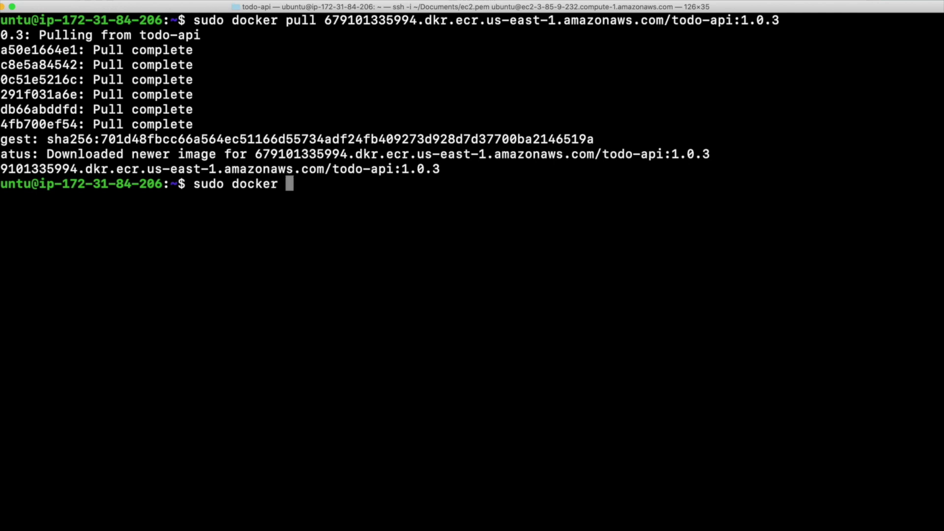
pyautogui.write('images')
pyautogui.press('Return')
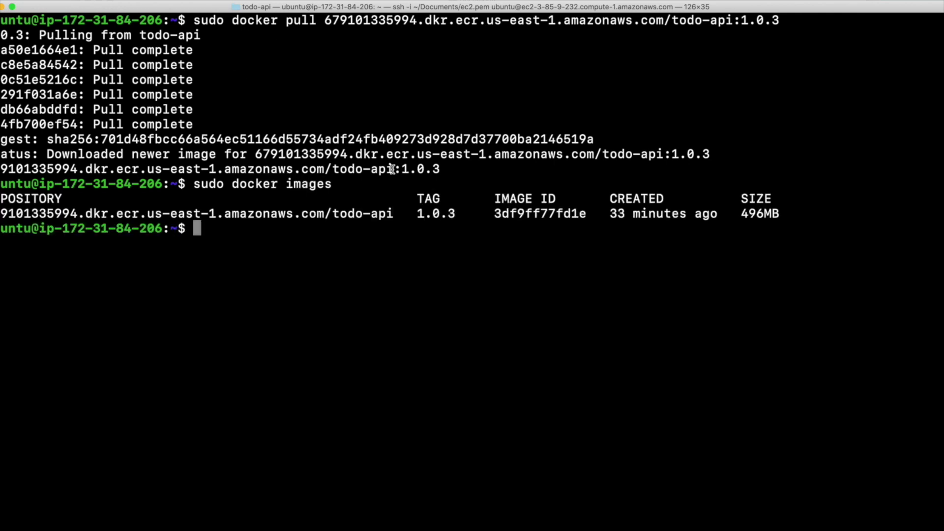
pyautogui.moveTo(396, 214); pyautogui.dragTo(333, 213)
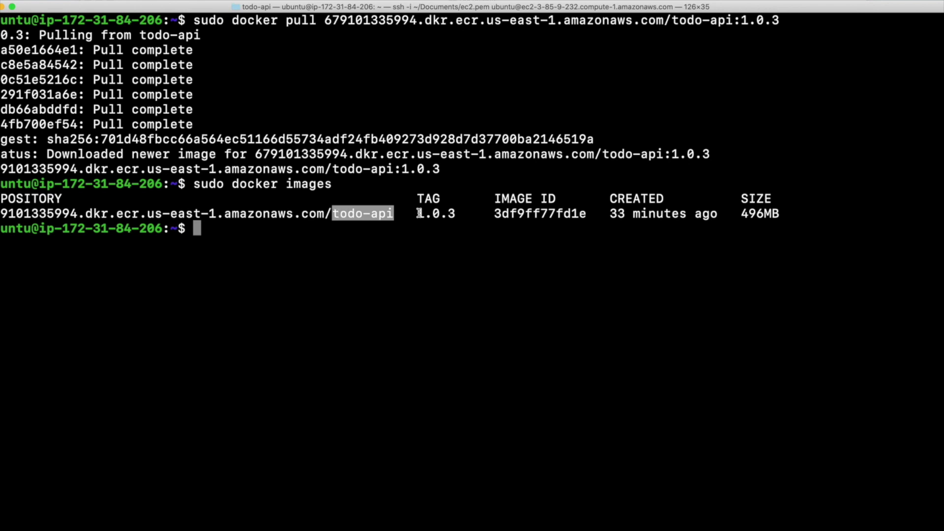
pyautogui.moveTo(417, 214); pyautogui.dragTo(455, 213)
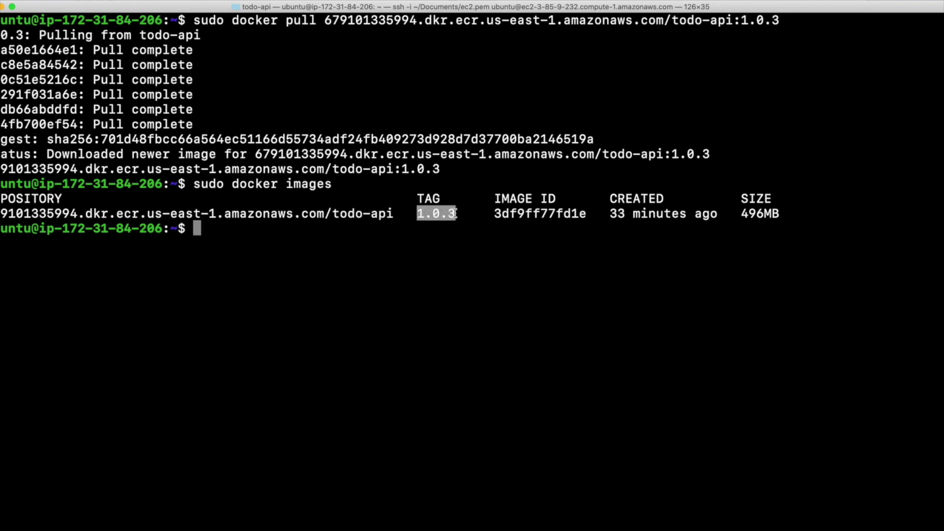
pyautogui.doubleClick(753, 214)
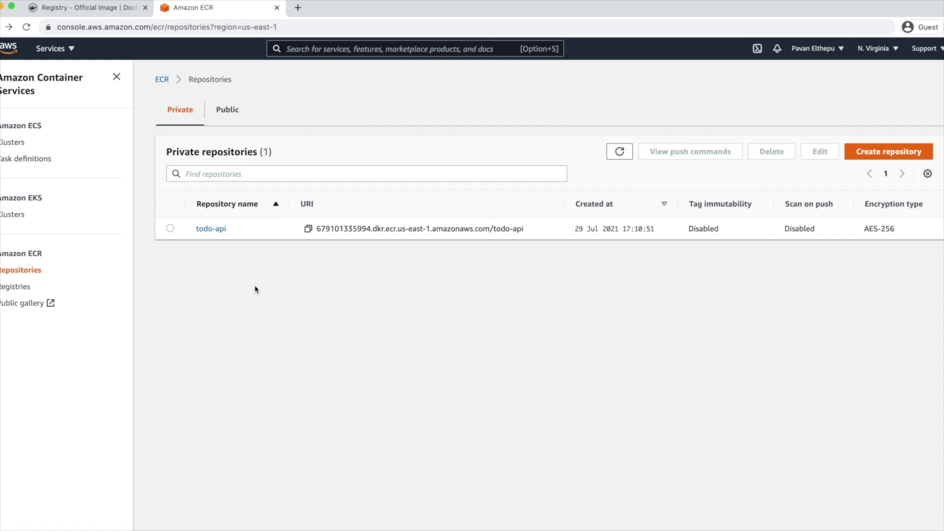
# - Delete the todo-api private repository, confirming by typing 'delete'
pyautogui.click(170, 228)
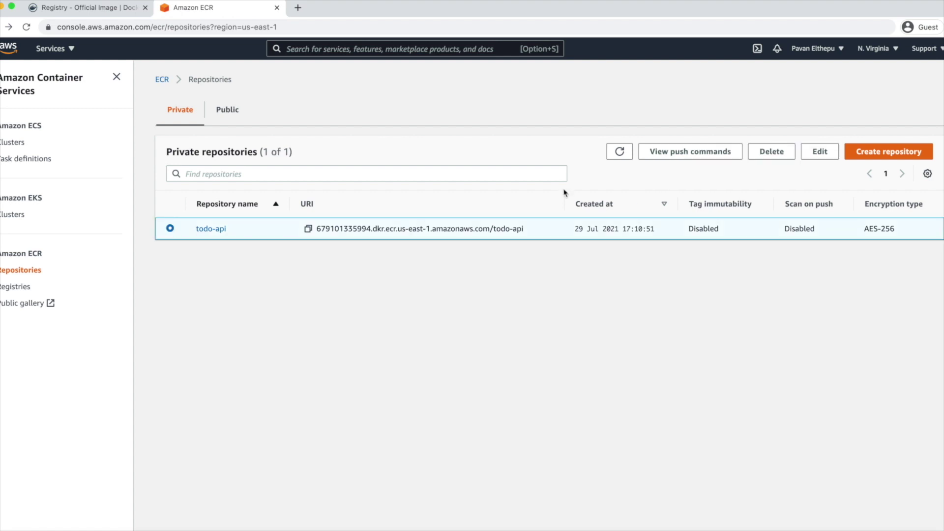
pyautogui.click(771, 152)
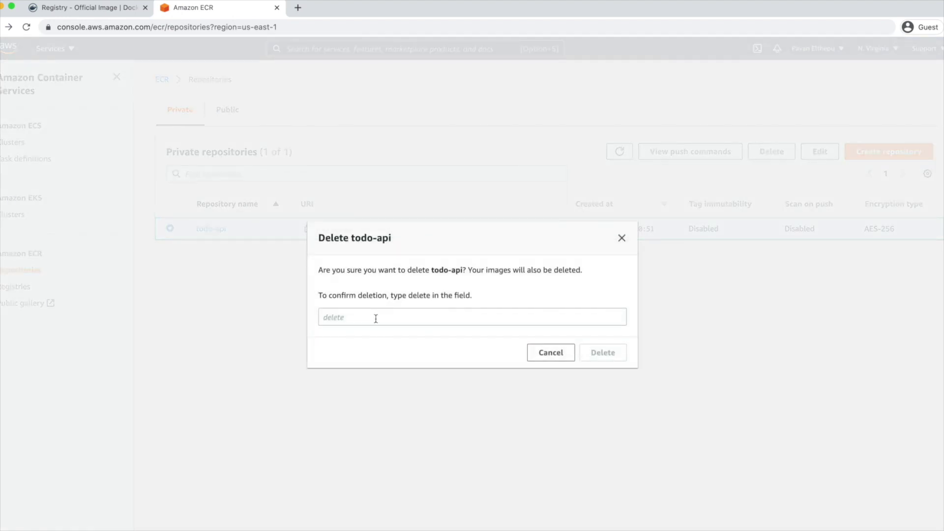
pyautogui.click(370, 317)
pyautogui.write('delete')
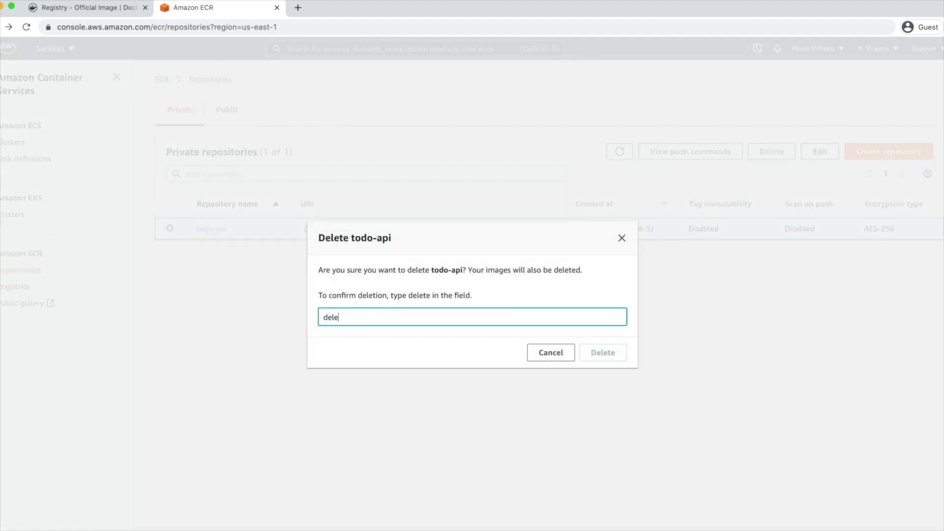
pyautogui.click(622, 353)
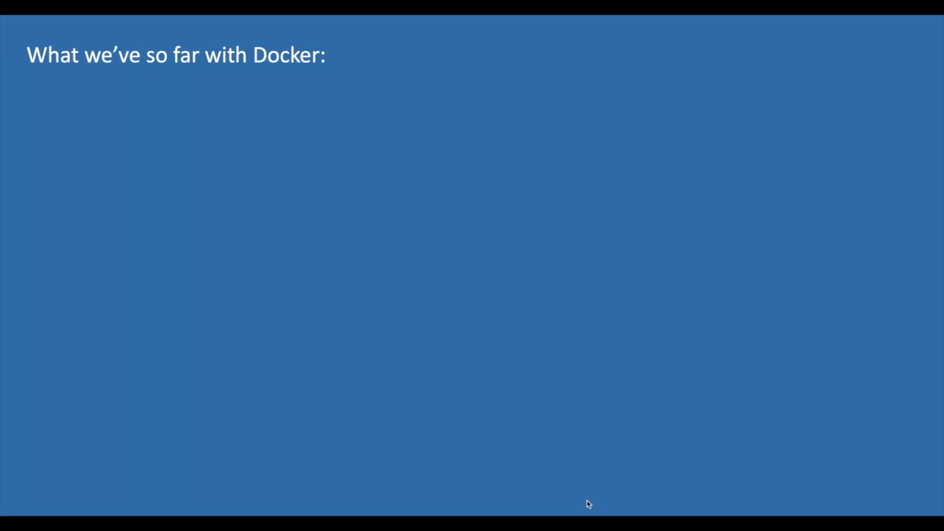
# - Advance the recap slide to reveal UI, API and Mongo Express boxes and connecting arrows
pyautogui.press('Right')
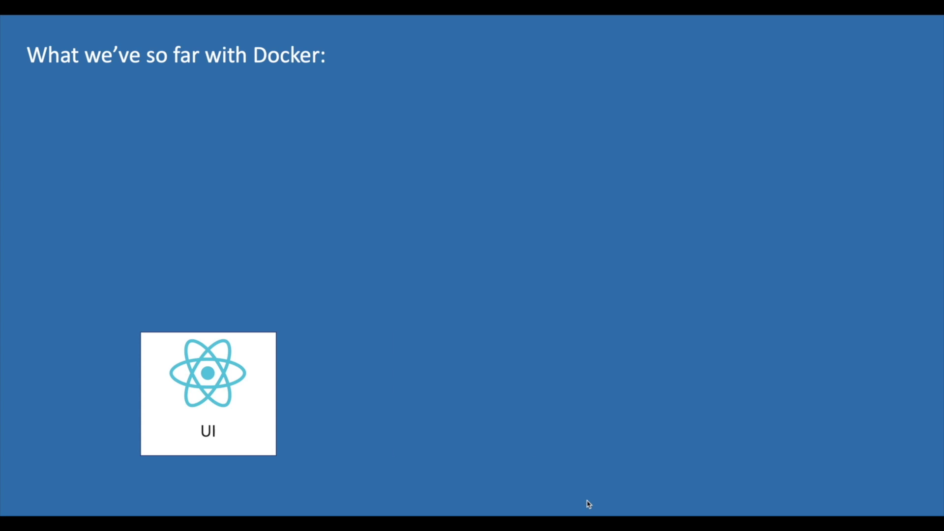
pyautogui.press('Right')
pyautogui.press('Right')
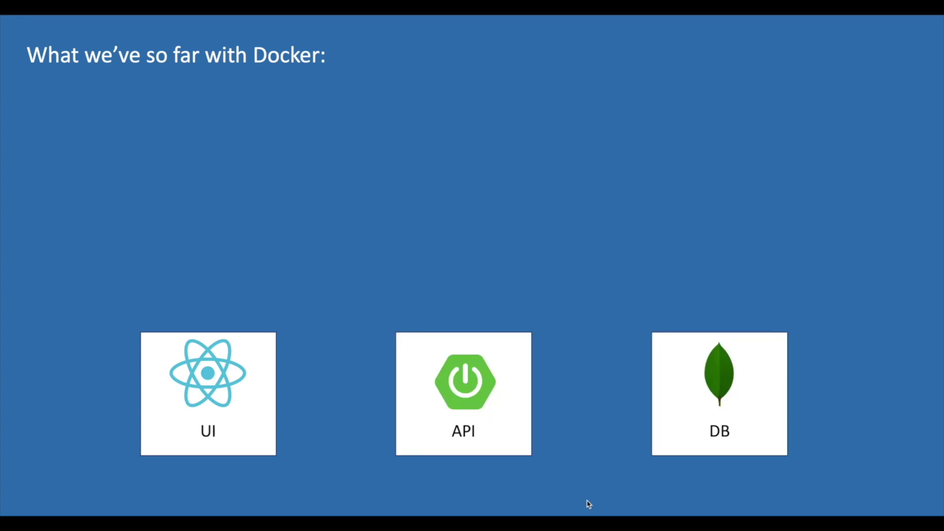
pyautogui.press('Right')
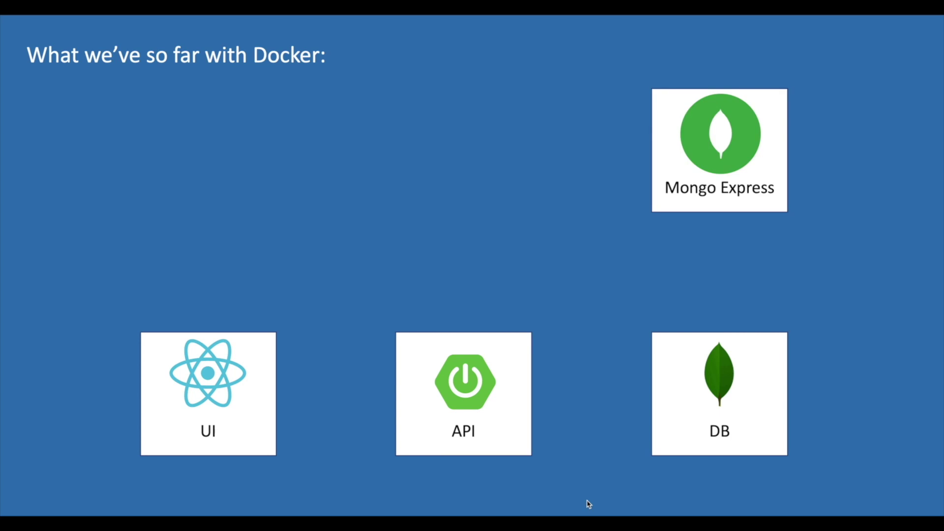
pyautogui.press('Right')
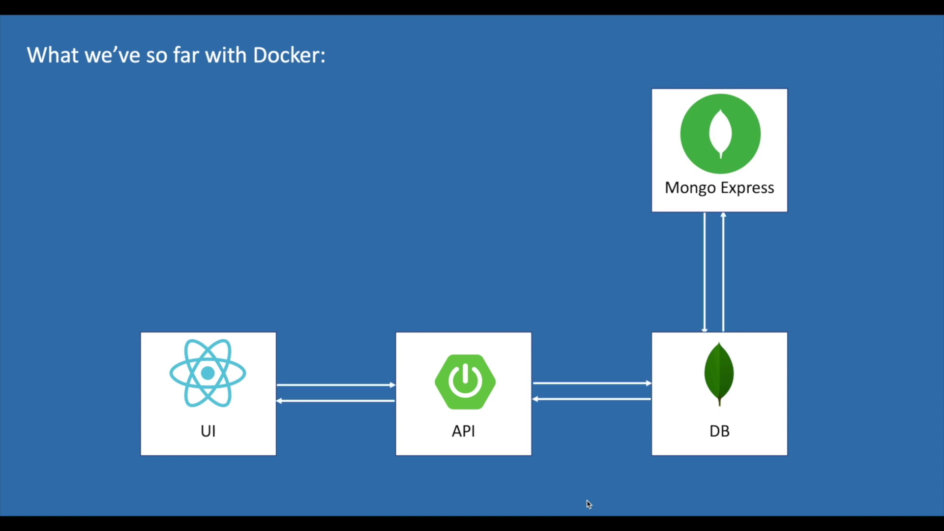